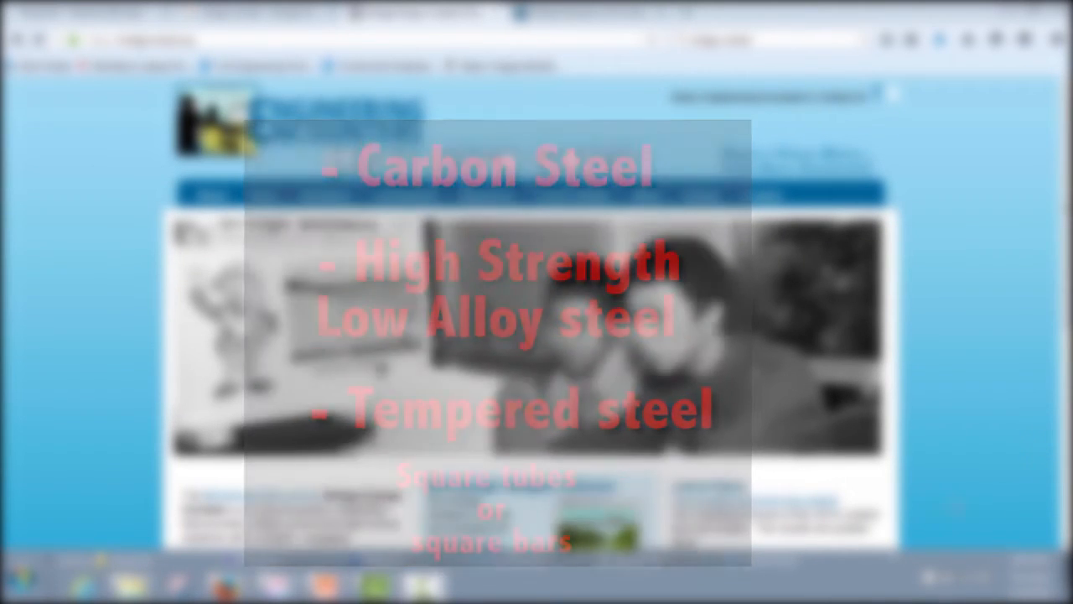
# Download the Bridge Designer 2016 setup file for Windows from the contest site and save setupbdv16j.exe.
pyautogui.moveTo(1066, 310); pyautogui.dragTo(1066, 381)
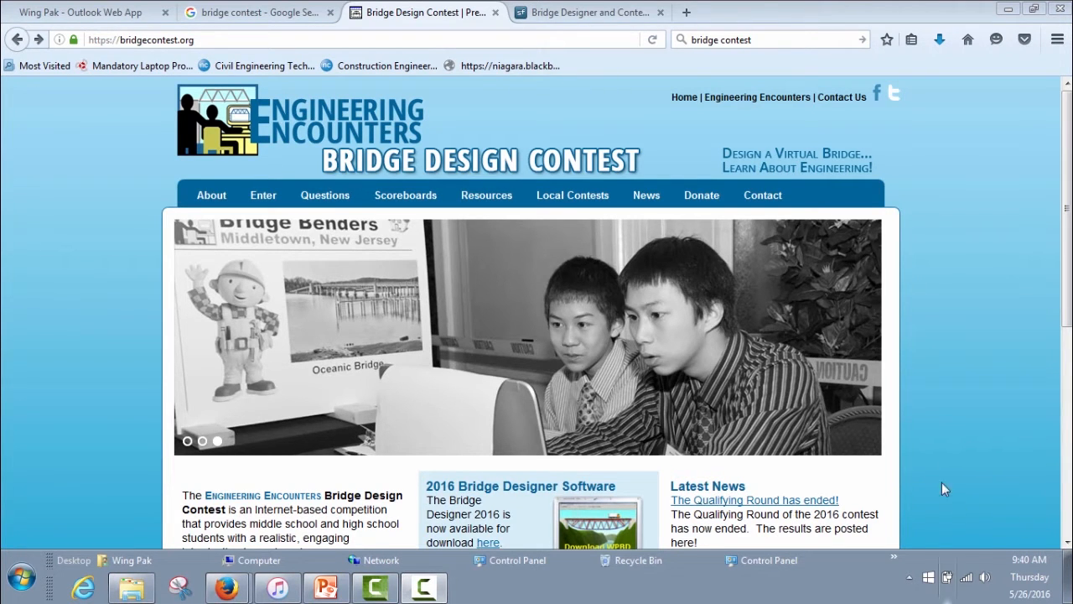
pyautogui.scroll(-3, 957, 401)
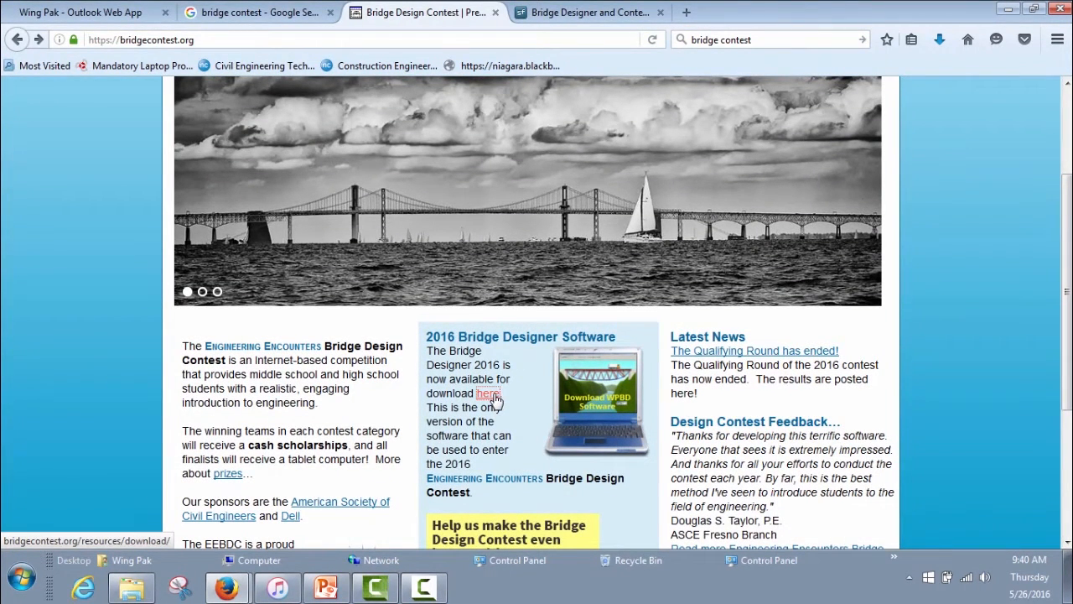
pyautogui.click(489, 393)
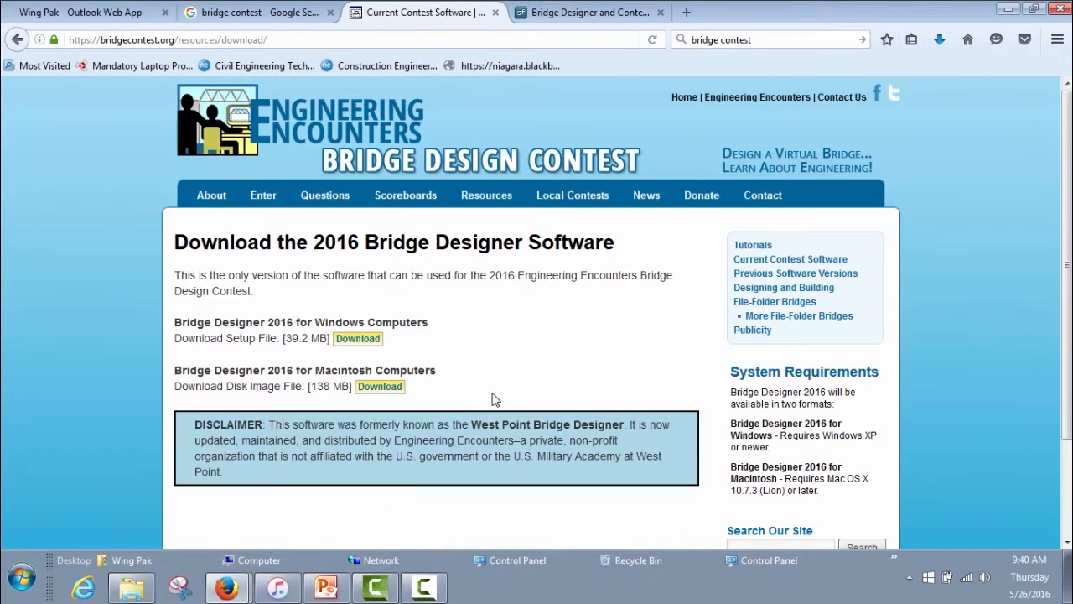
pyautogui.click(361, 339)
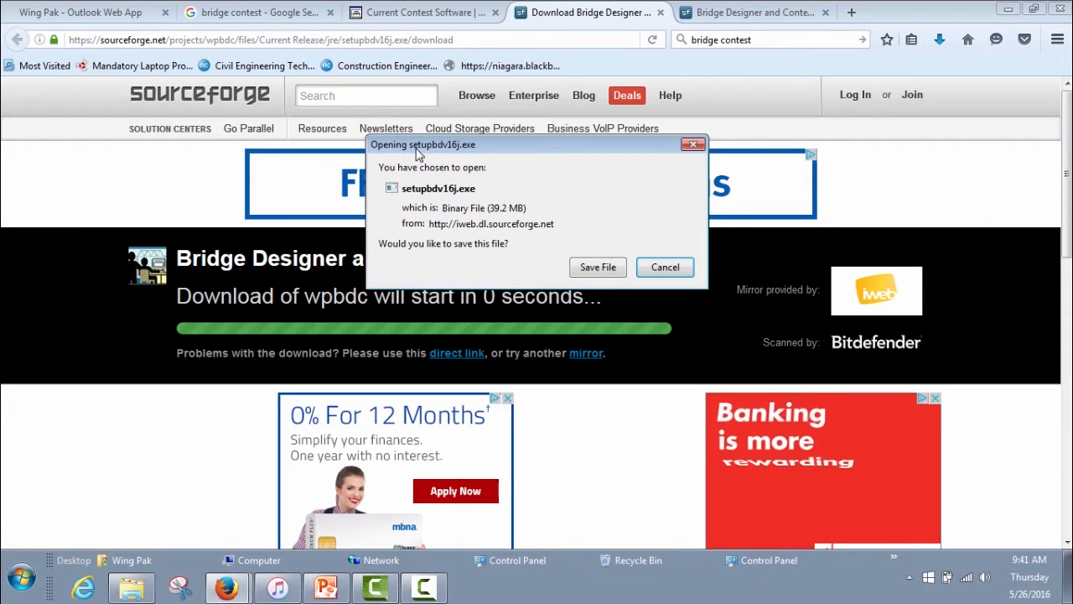
pyautogui.click(595, 267)
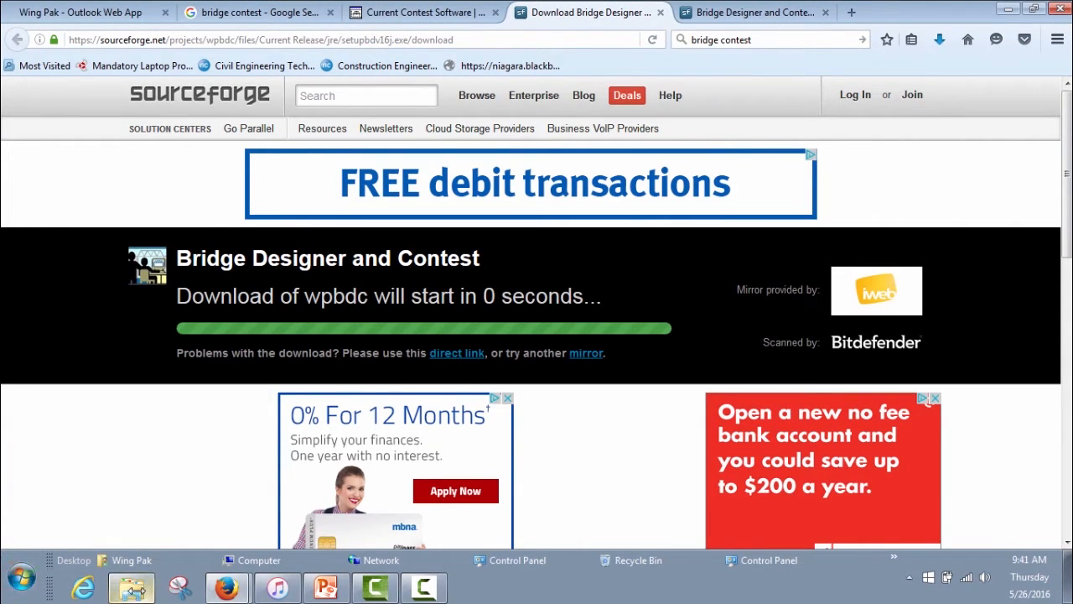
# Find setupbdv16j.exe in the Downloads folder and run it, allowing the security prompt.
pyautogui.moveTo(135, 589)
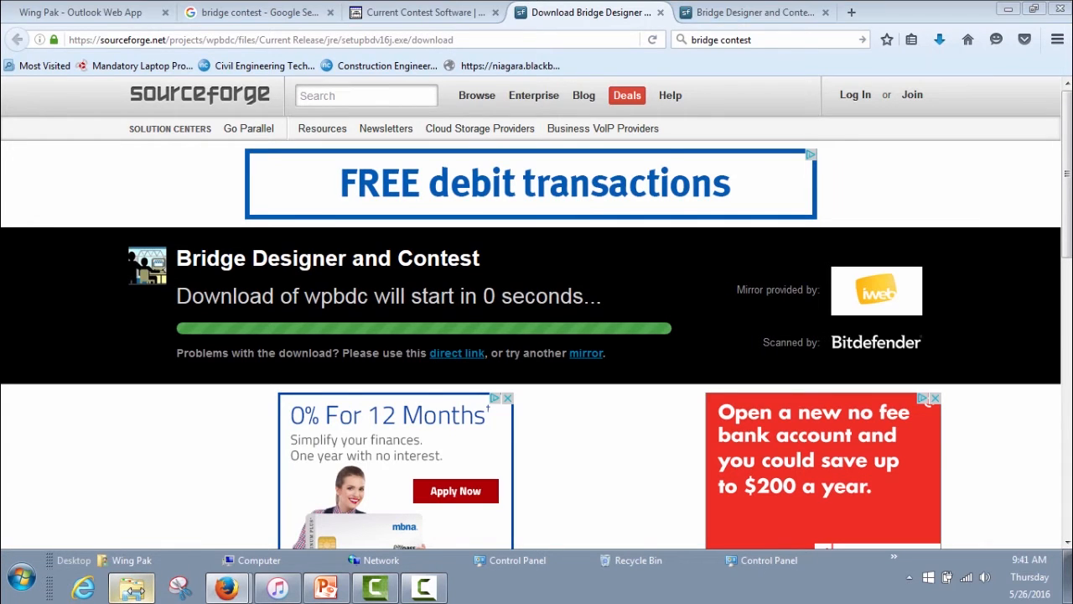
pyautogui.click(130, 528)
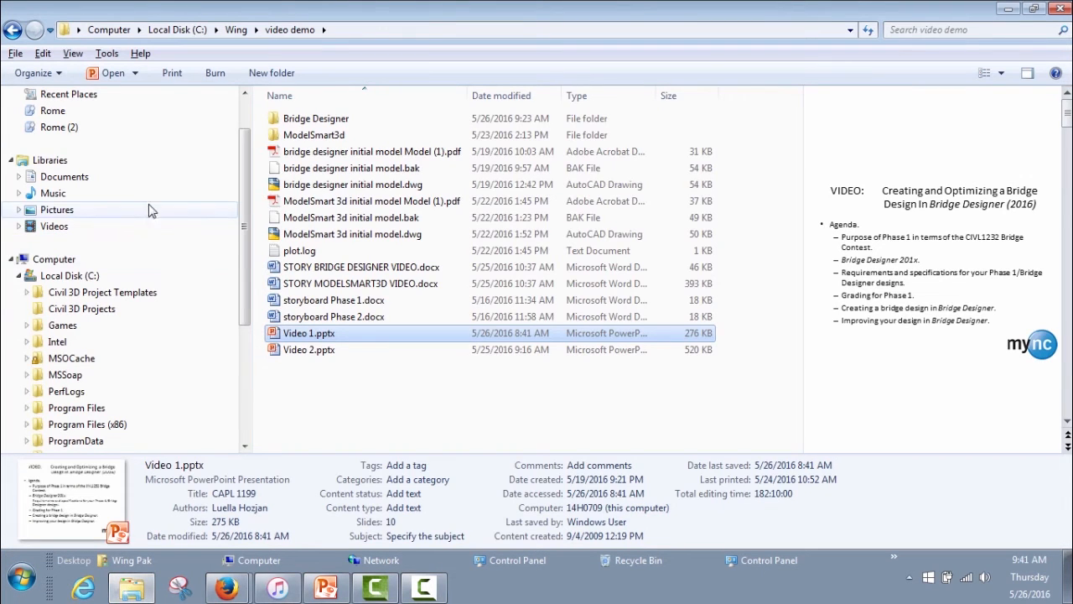
pyautogui.scroll(1, 245, 216)
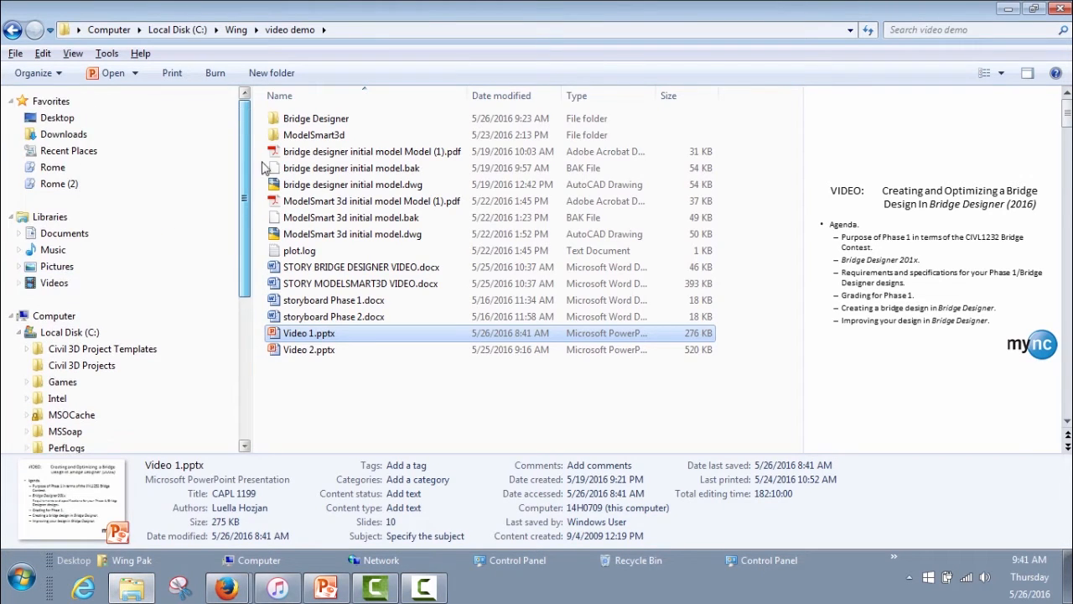
pyautogui.click(99, 137)
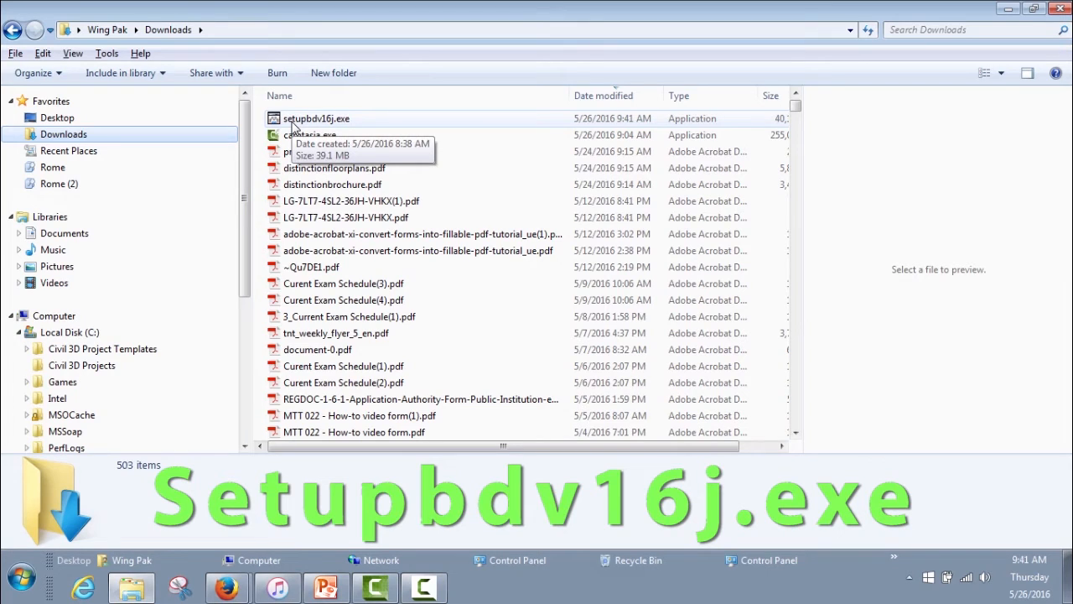
pyautogui.click(341, 124)
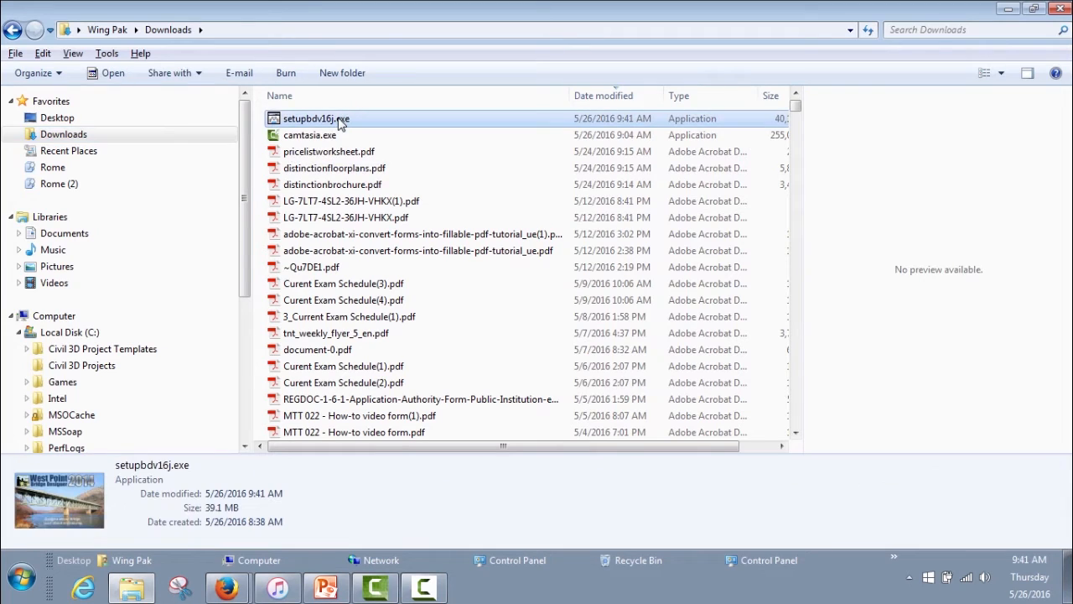
pyautogui.doubleClick(341, 124)
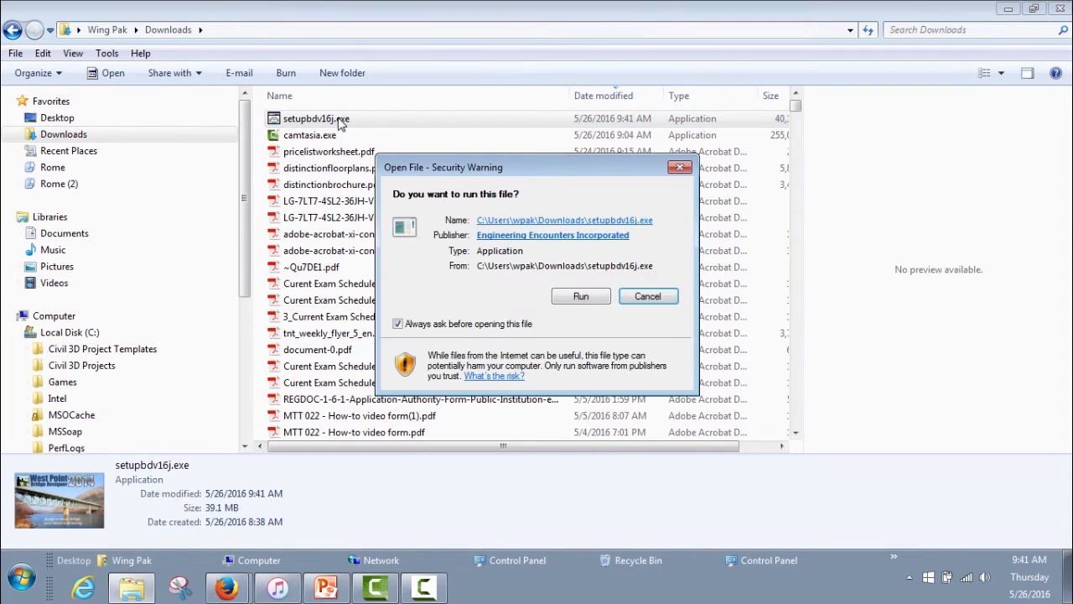
pyautogui.click(581, 298)
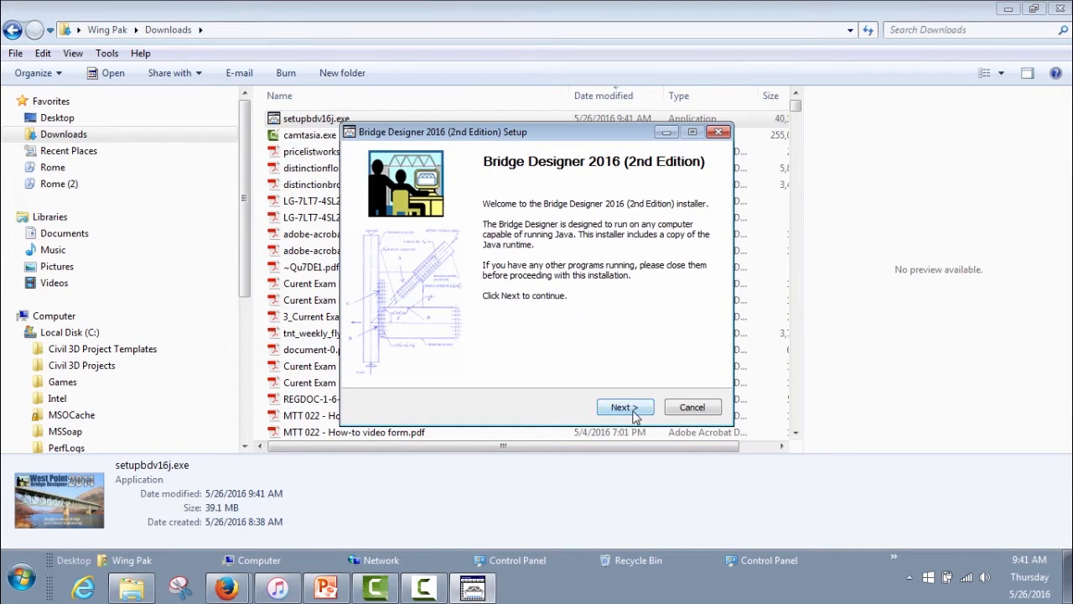
# Accept the license and install Bridge Designer 2016 (2nd Edition) with both components, for anyone using this computer, in the default folders, without launching it.
pyautogui.click(624, 407)
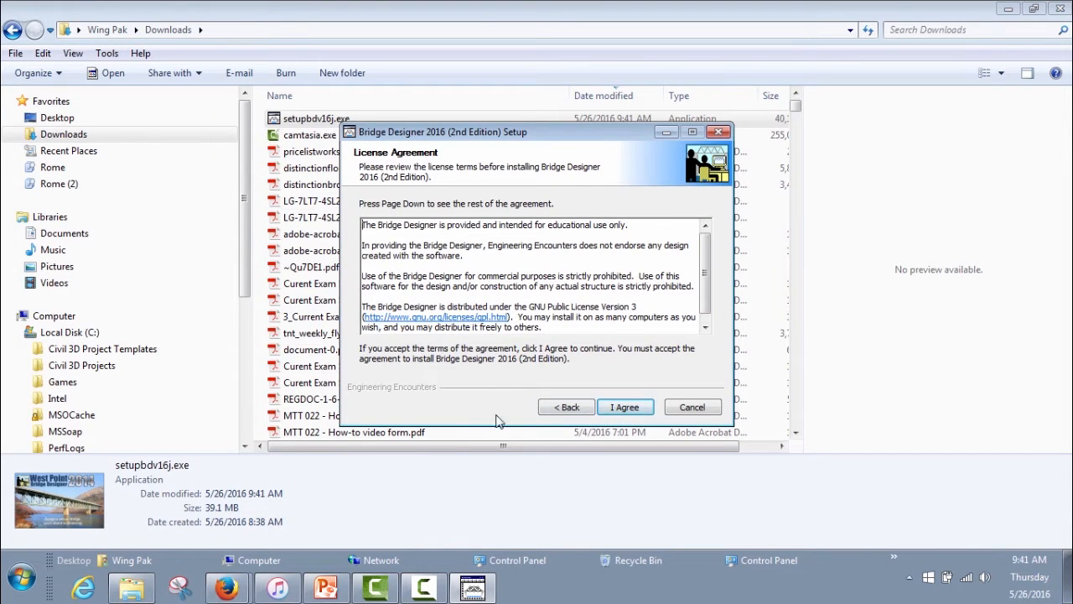
pyautogui.click(624, 408)
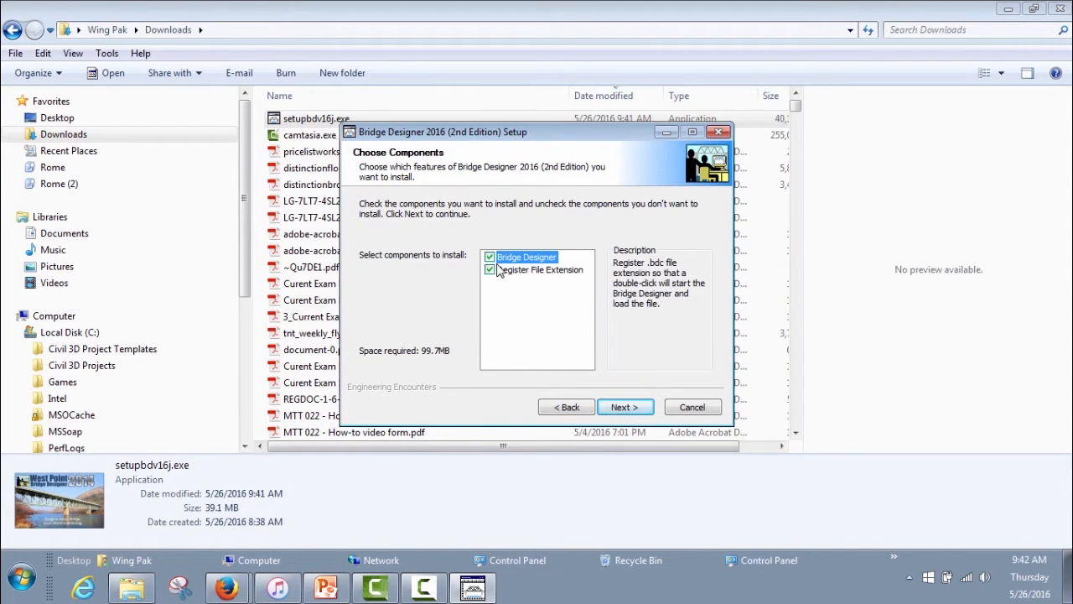
pyautogui.click(622, 409)
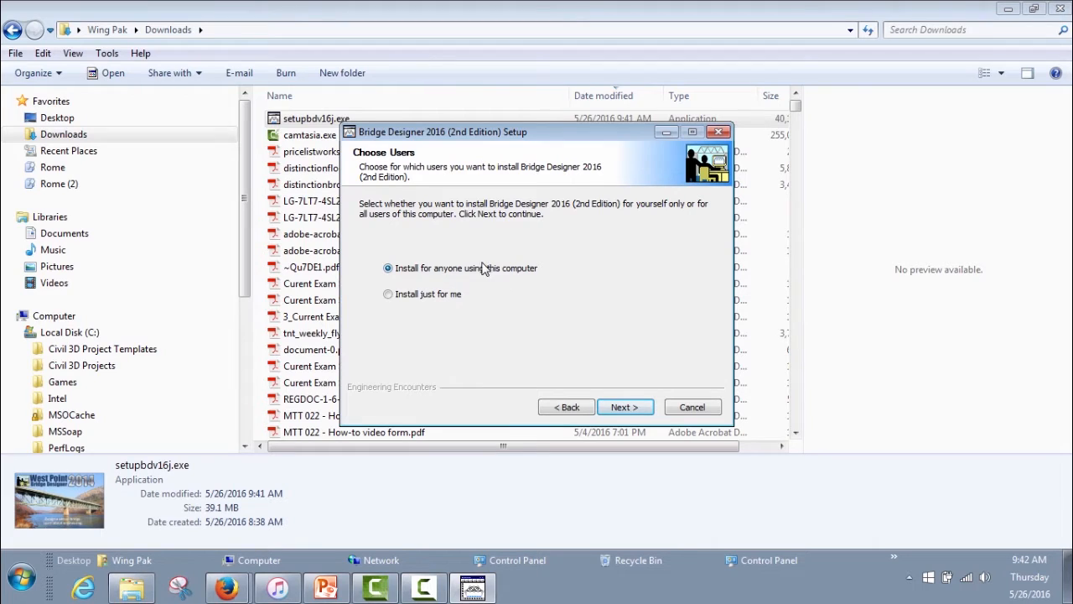
pyautogui.click(627, 408)
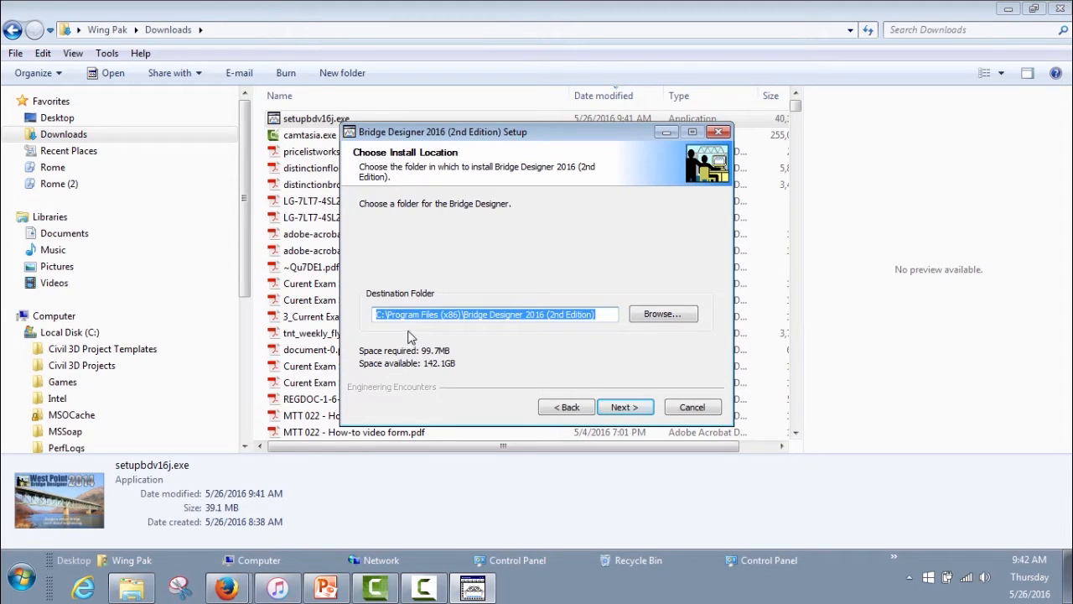
pyautogui.click(622, 409)
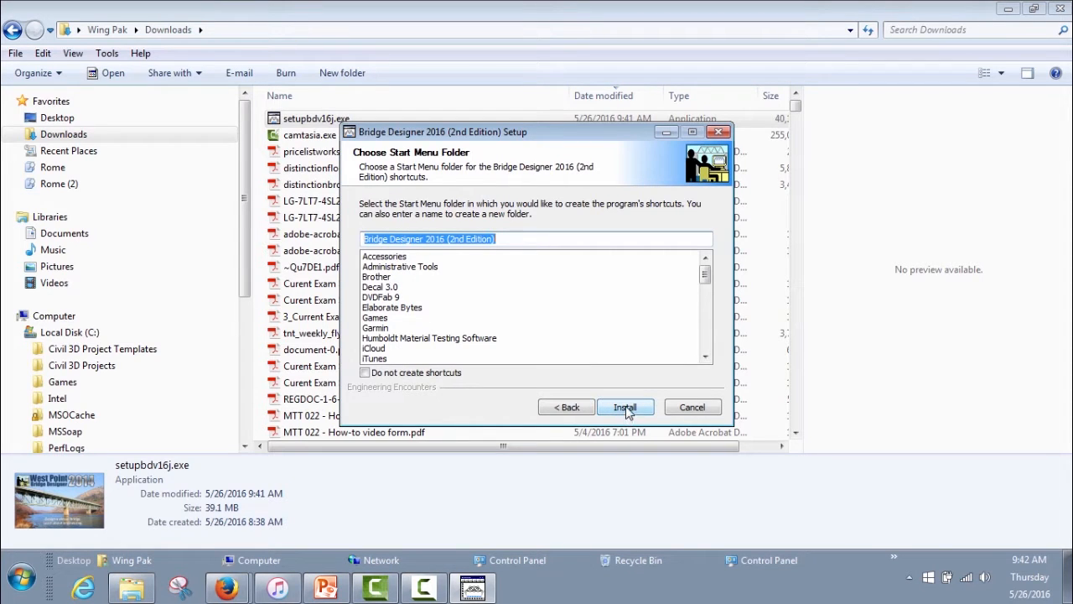
pyautogui.click(625, 408)
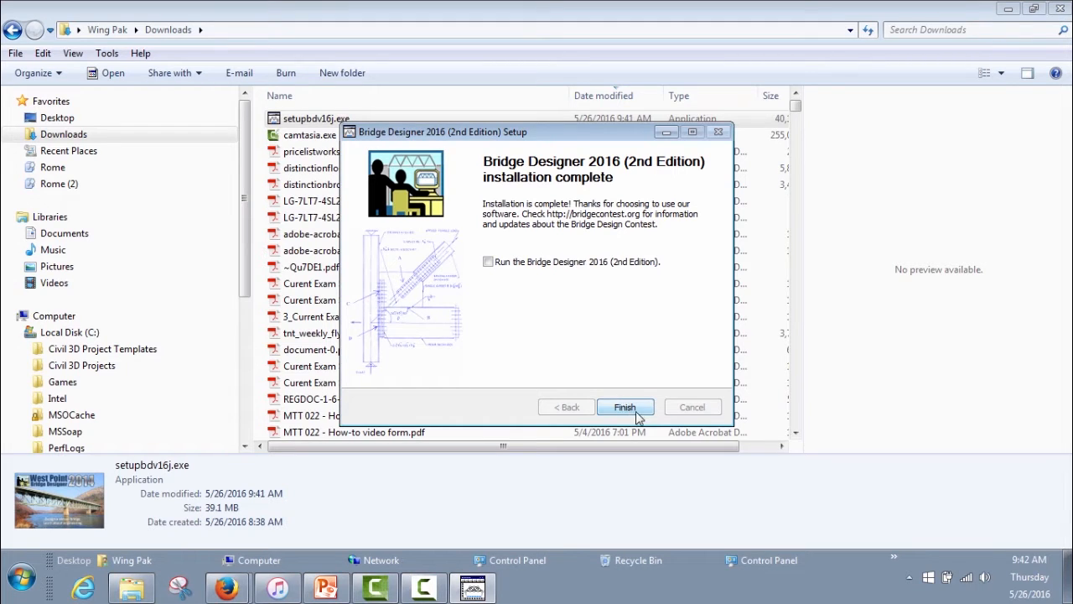
pyautogui.click(635, 409)
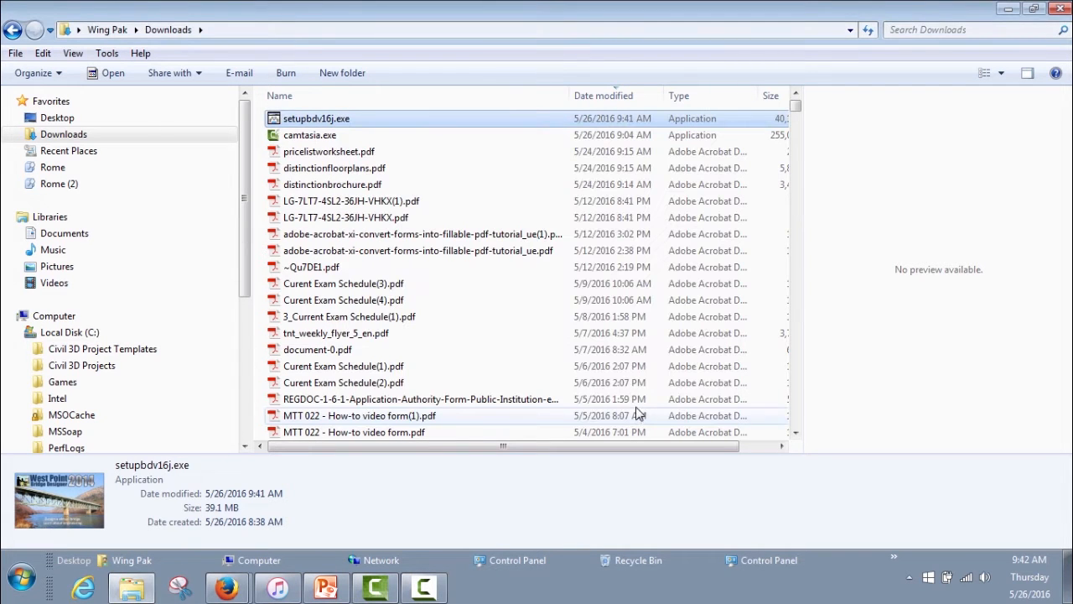
# Create a desktop shortcut for Bridge Designer 2016 (2nd Edition) from its entry among the installed programs.
pyautogui.click(1068, 576)
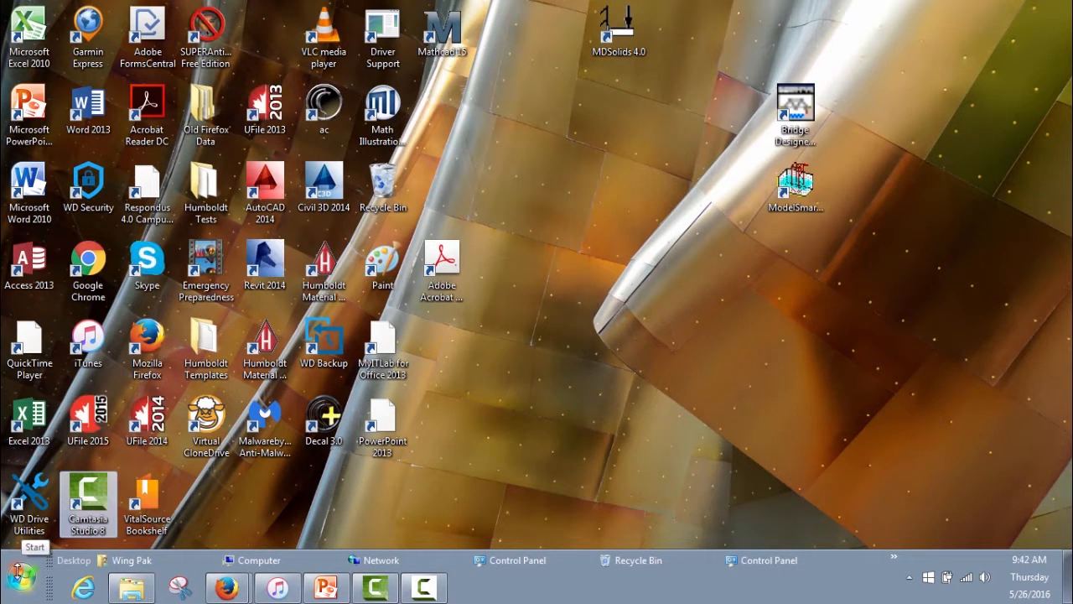
pyautogui.click(22, 575)
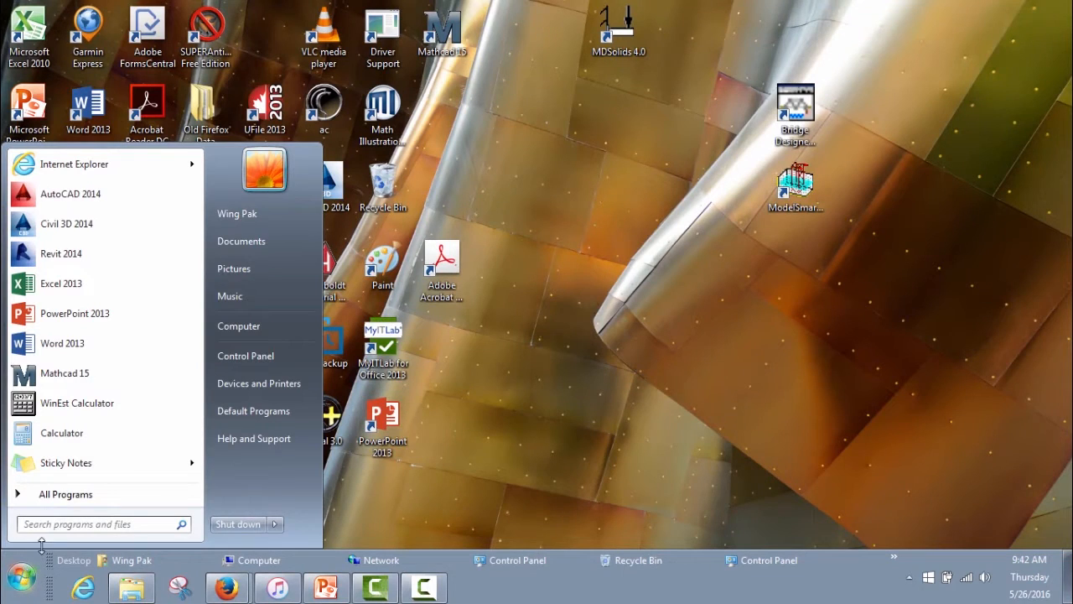
pyautogui.click(81, 496)
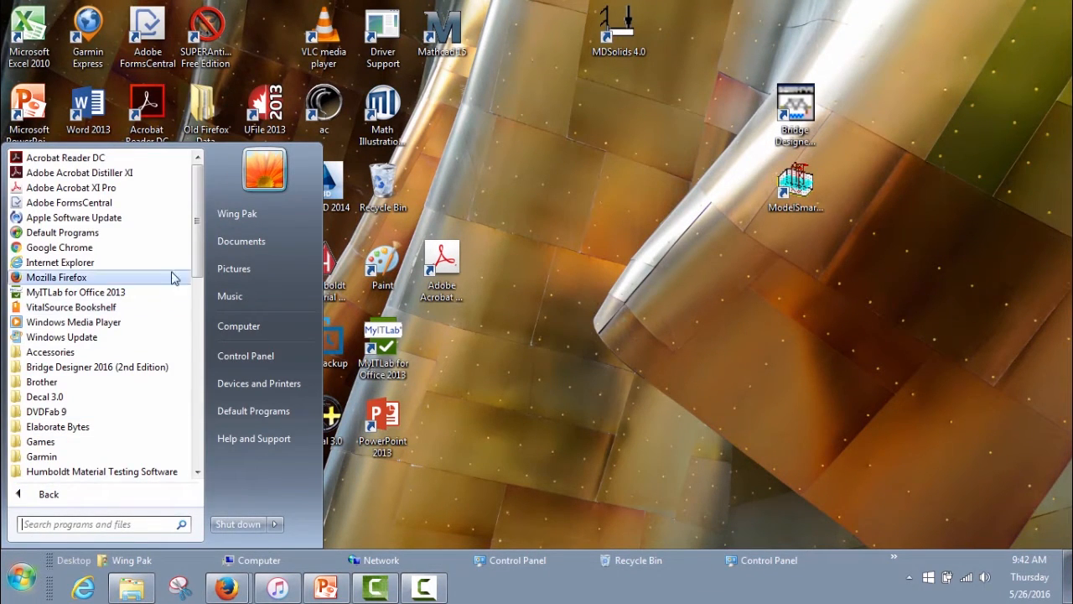
pyautogui.scroll(-1, 198, 277)
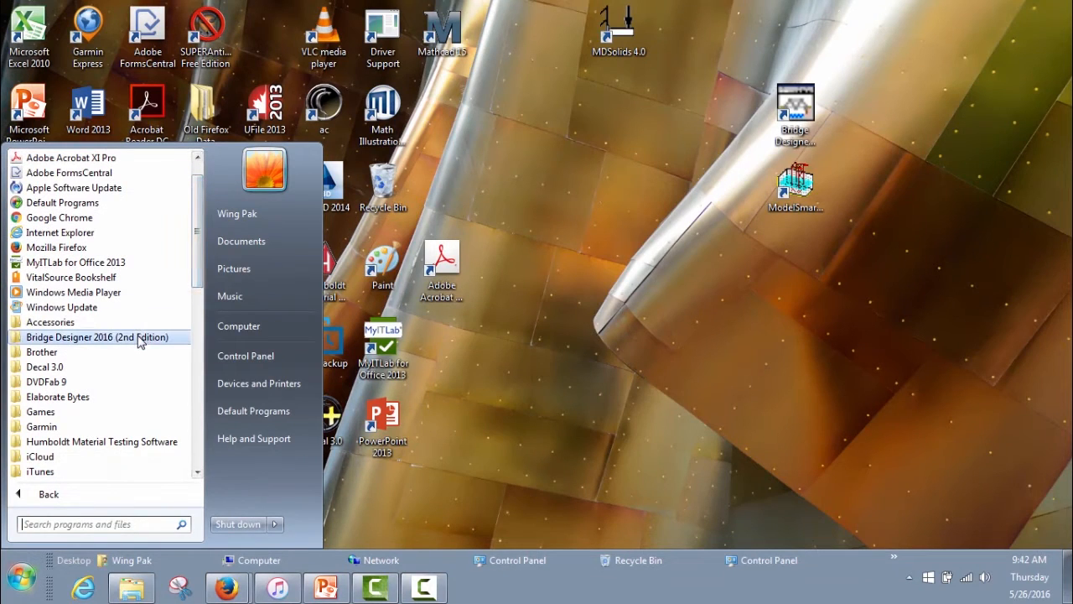
pyautogui.click(100, 339)
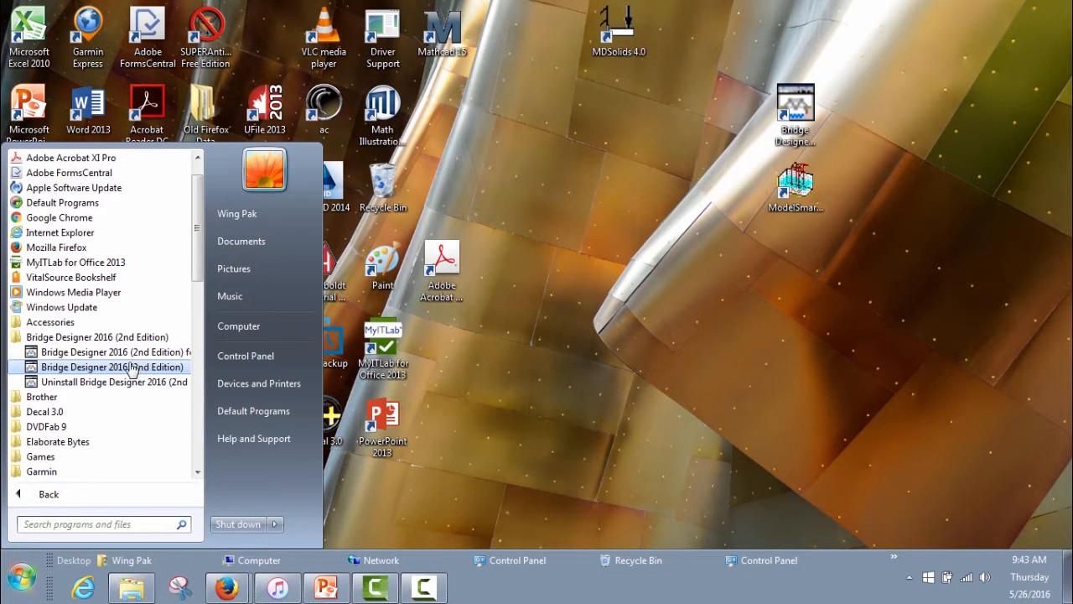
pyautogui.rightClick(129, 373)
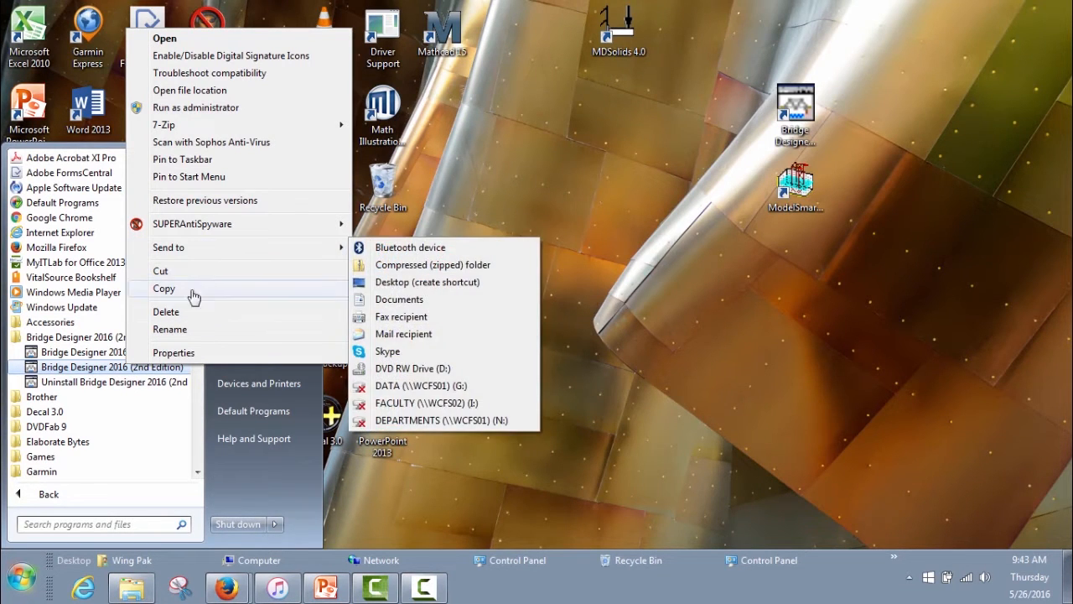
pyautogui.rightClick(156, 371)
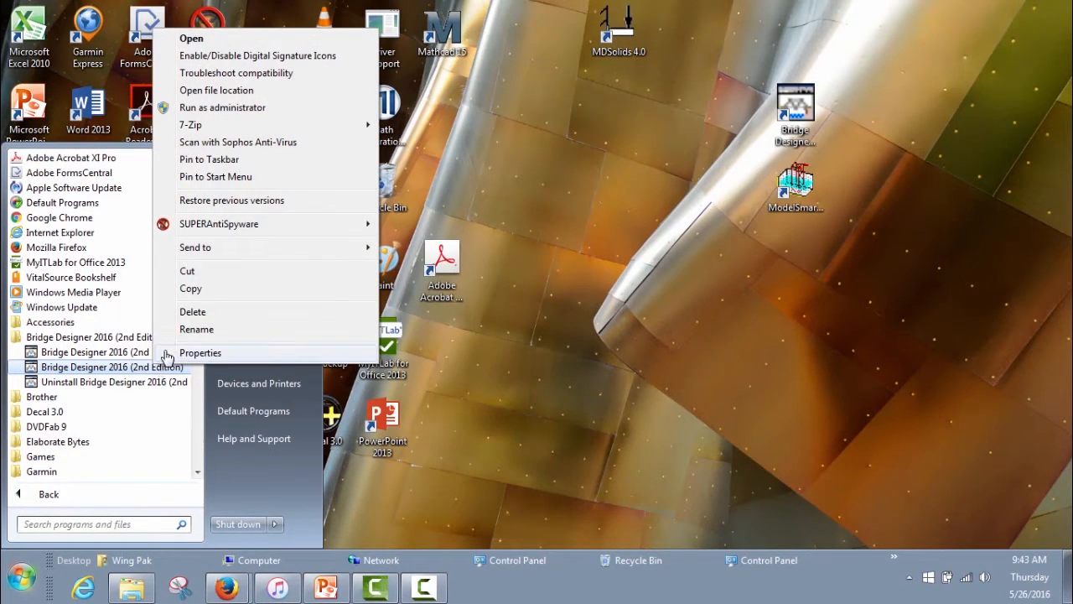
pyautogui.moveTo(223, 249)
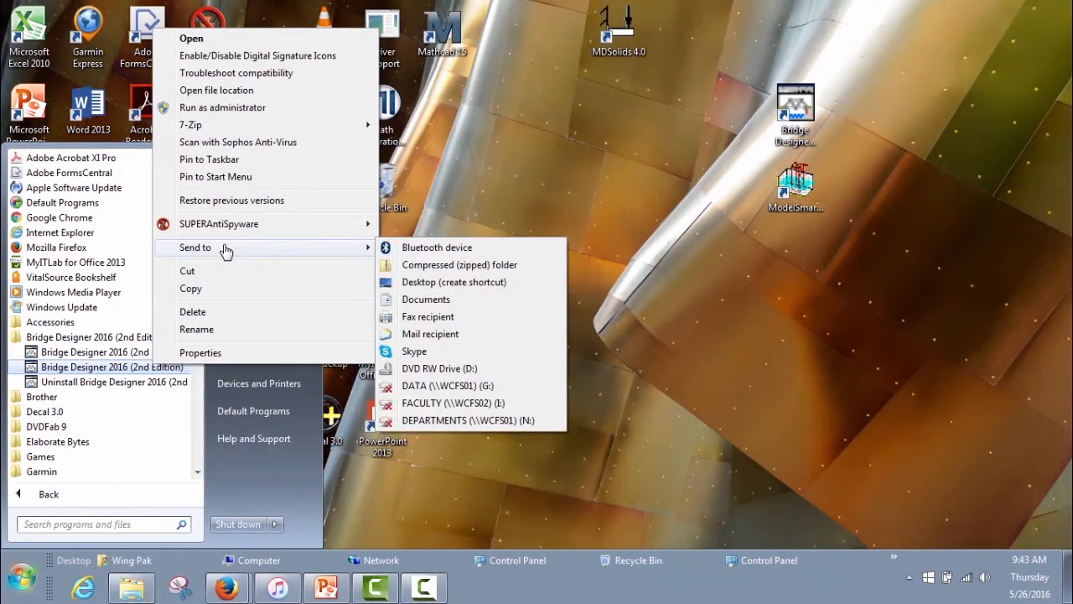
pyautogui.moveTo(306, 251)
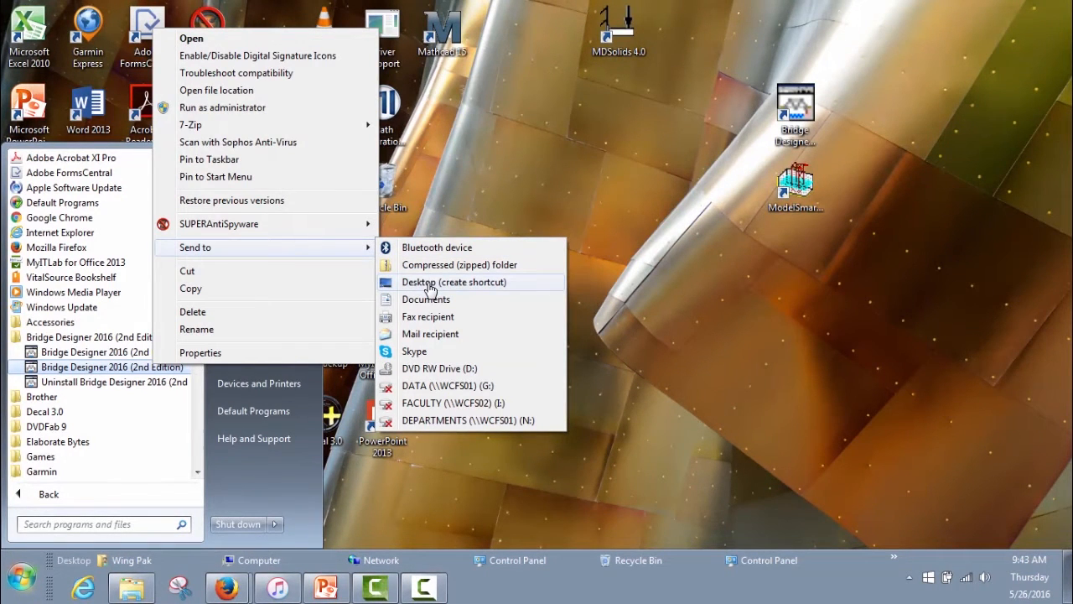
pyautogui.click(428, 286)
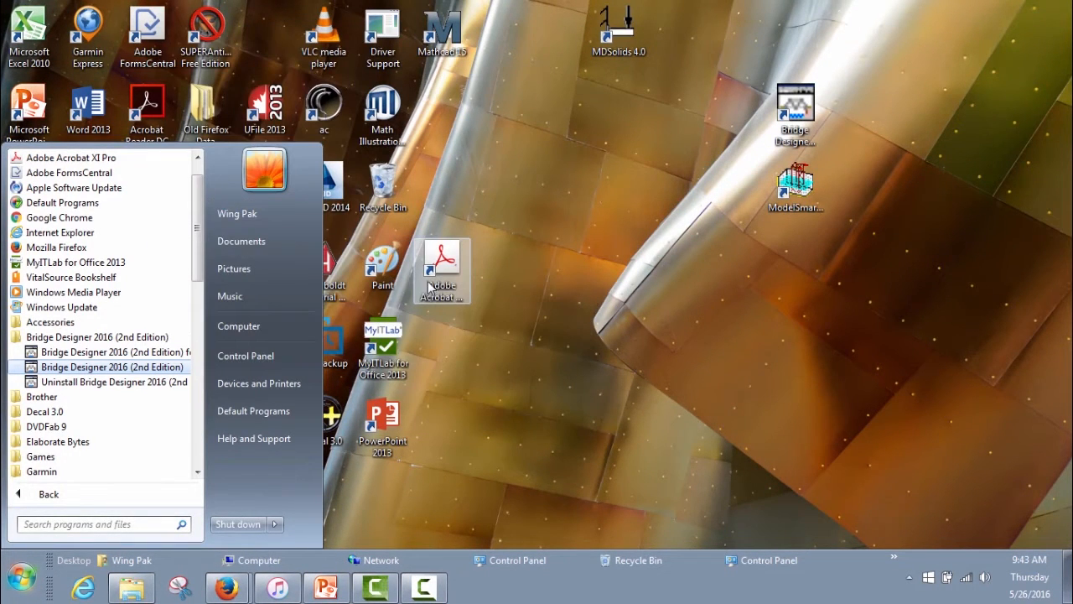
pyautogui.click(626, 324)
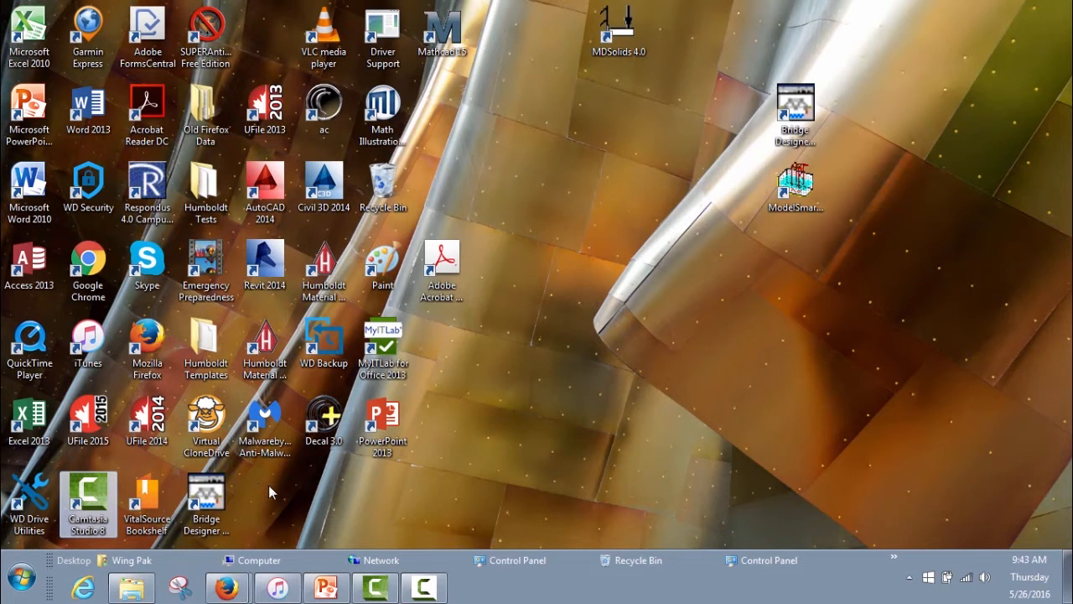
# Launch Bridge Designer from the new desktop shortcut, browse the startup design tips and dismiss them.
pyautogui.doubleClick(207, 501)
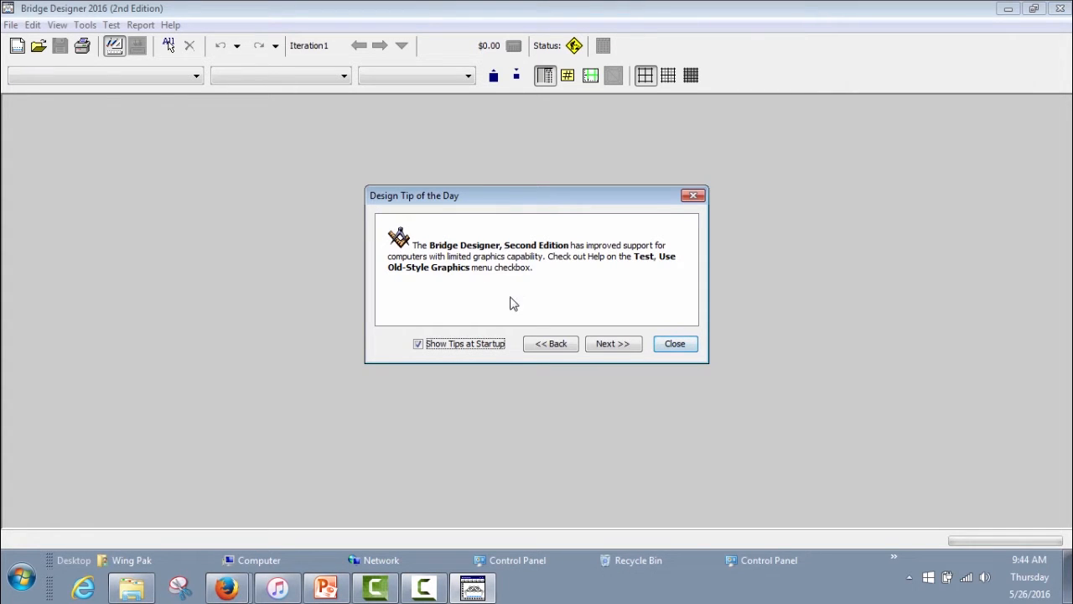
pyautogui.click(608, 345)
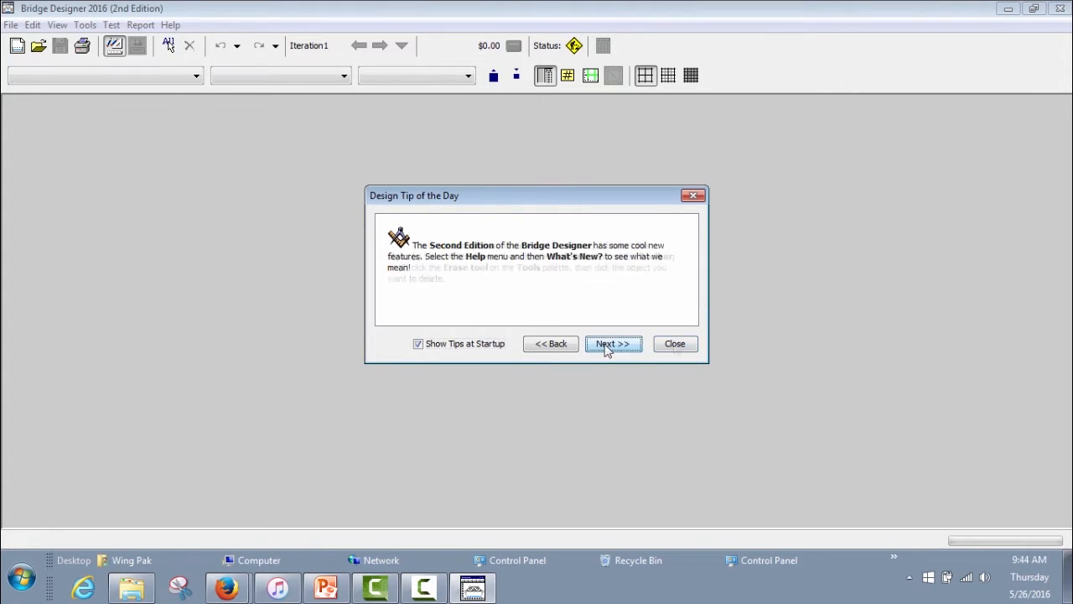
pyautogui.click(607, 345)
pyautogui.click(674, 343)
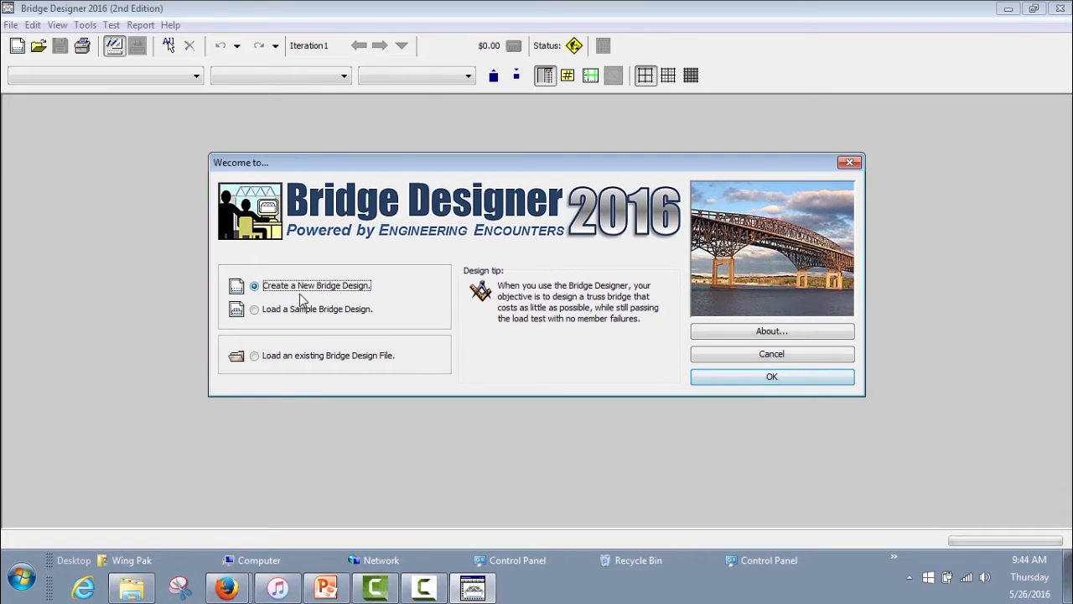
# Start a new bridge design without a local contest code and set the deck elevation to 16 meters.
pyautogui.click(811, 382)
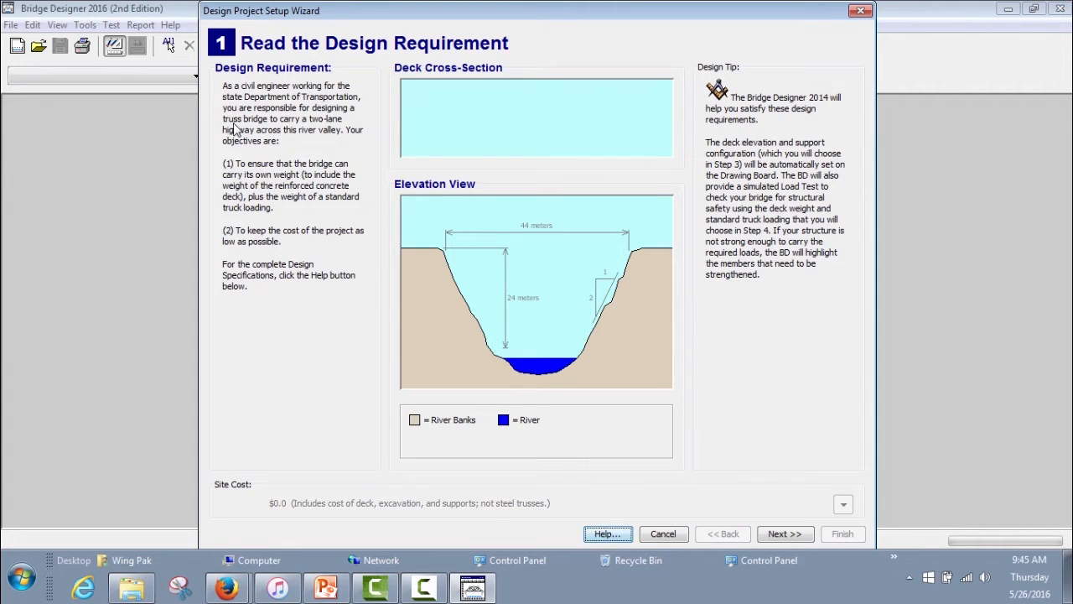
pyautogui.click(780, 534)
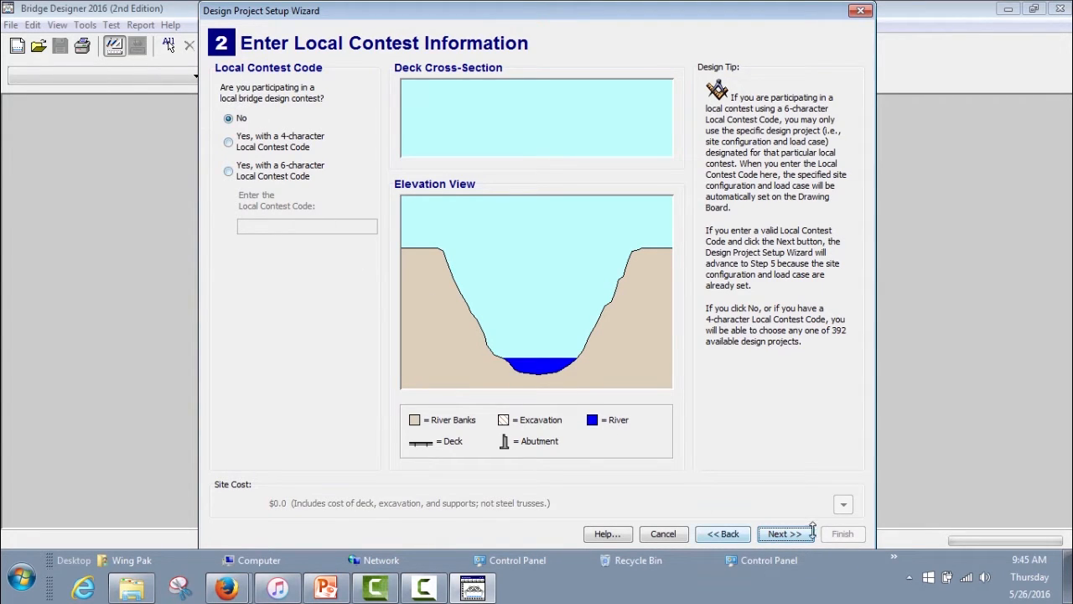
pyautogui.click(784, 534)
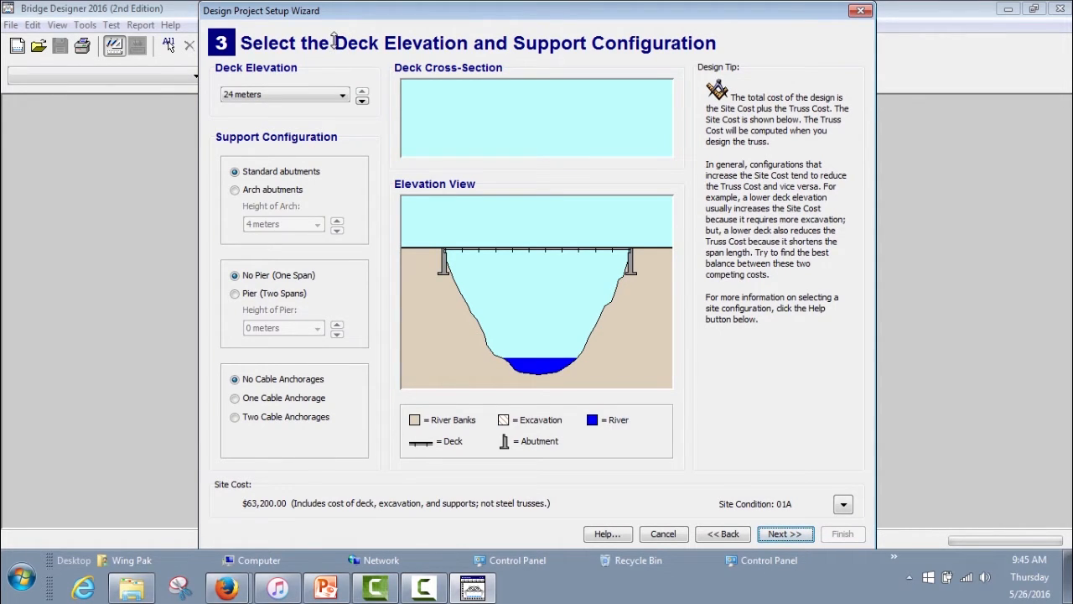
pyautogui.click(343, 94)
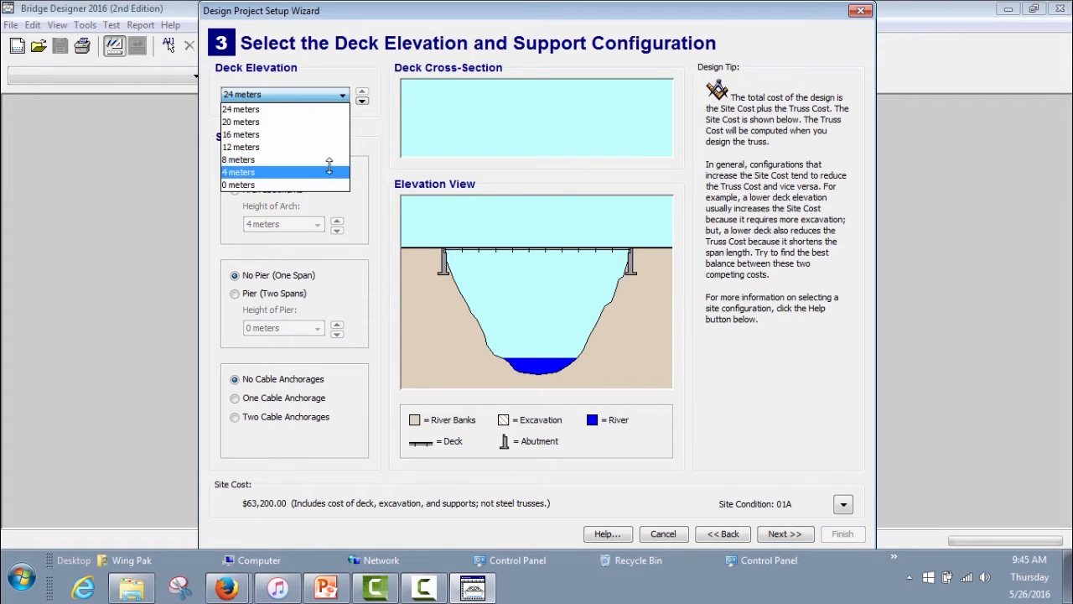
pyautogui.click(326, 134)
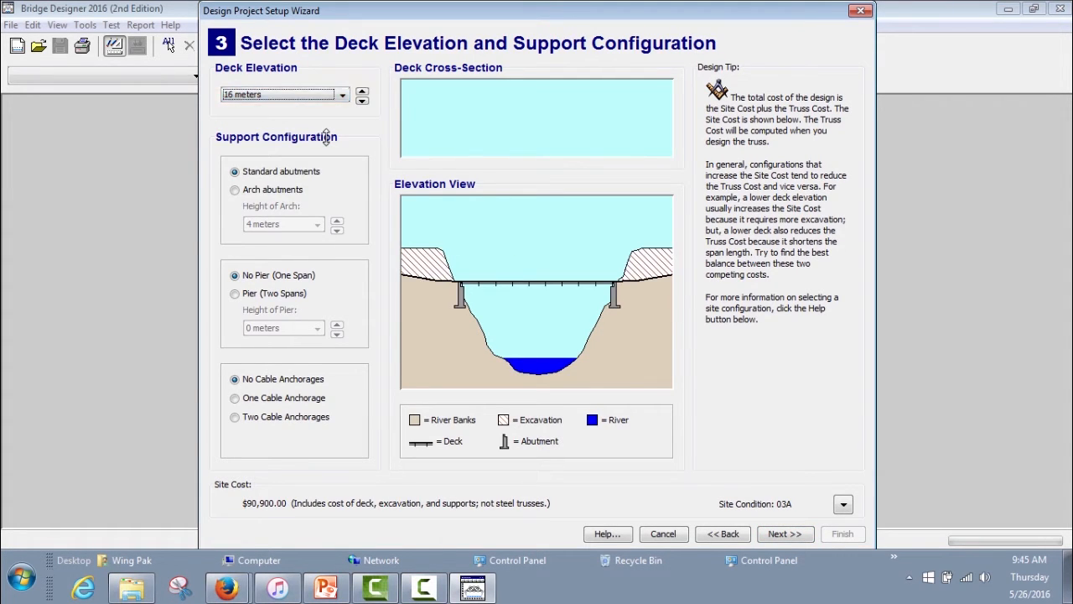
pyautogui.click(234, 189)
pyautogui.click(235, 171)
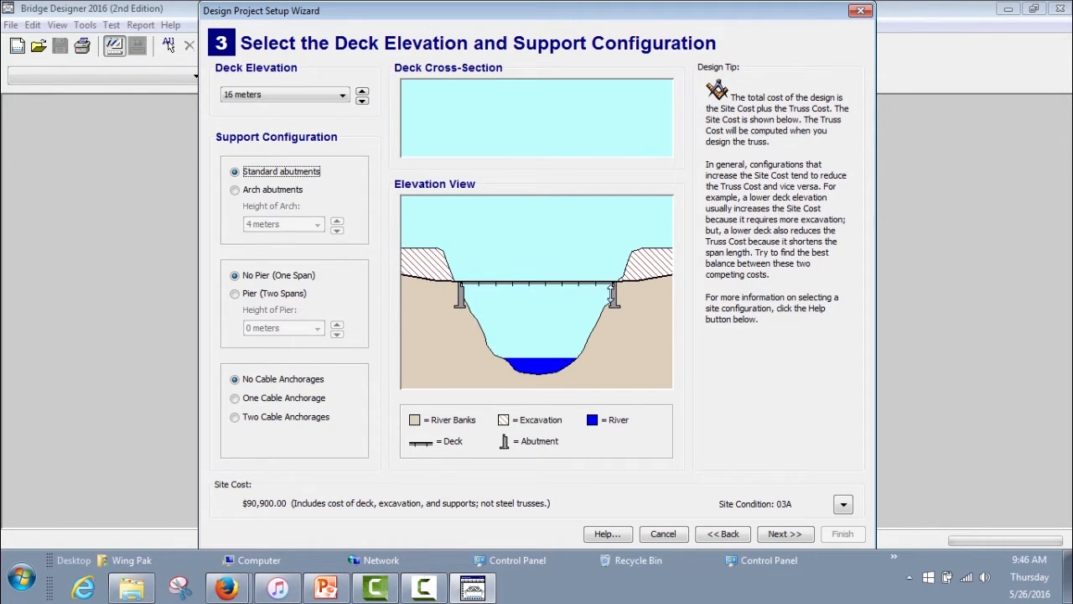
pyautogui.click(234, 293)
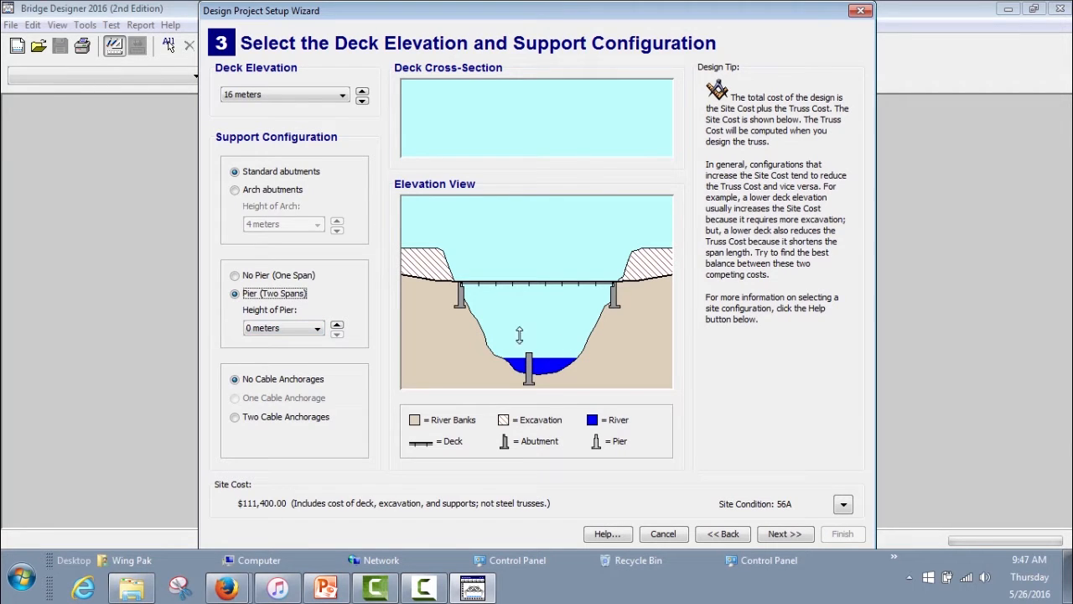
pyautogui.click(313, 327)
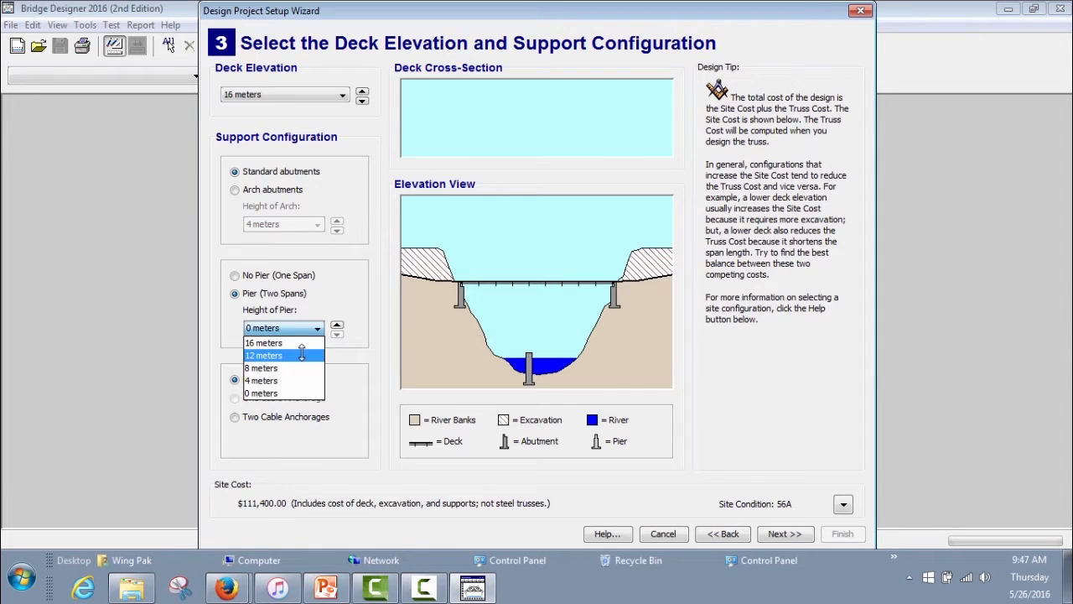
pyautogui.click(300, 354)
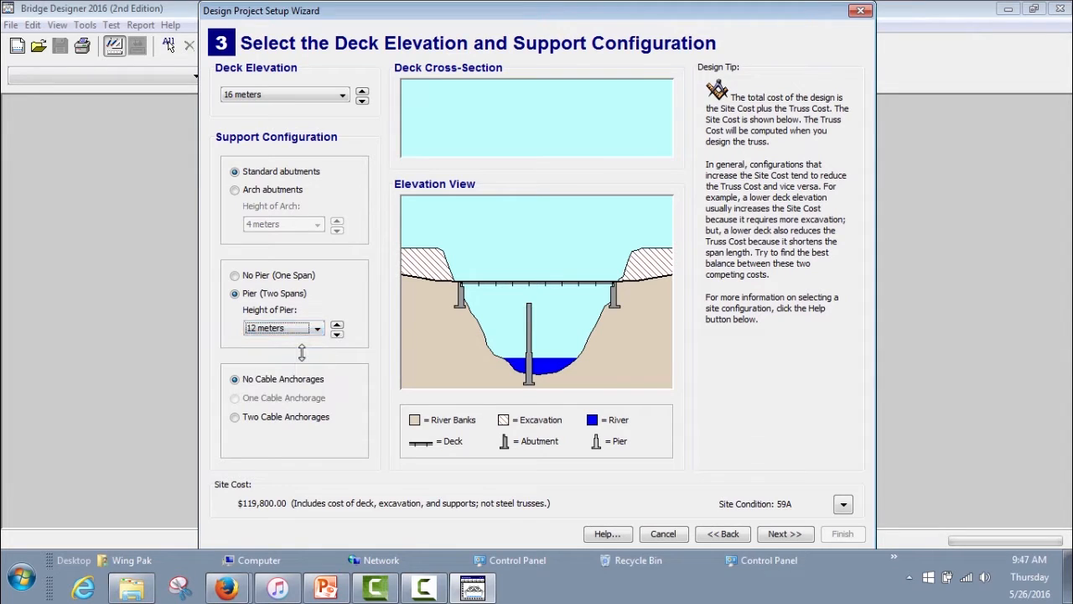
pyautogui.click(234, 274)
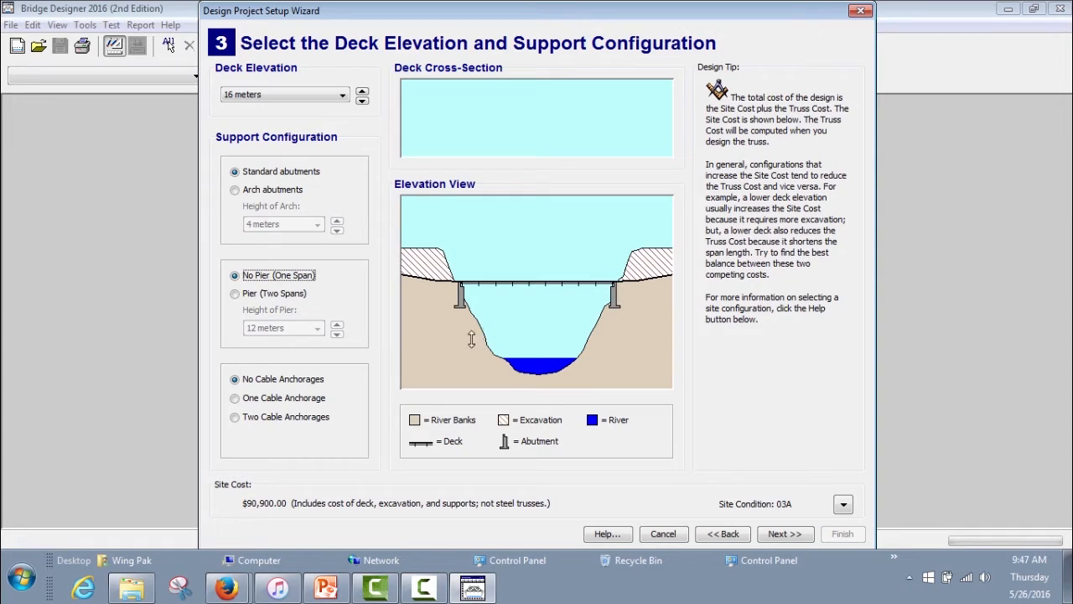
pyautogui.click(235, 397)
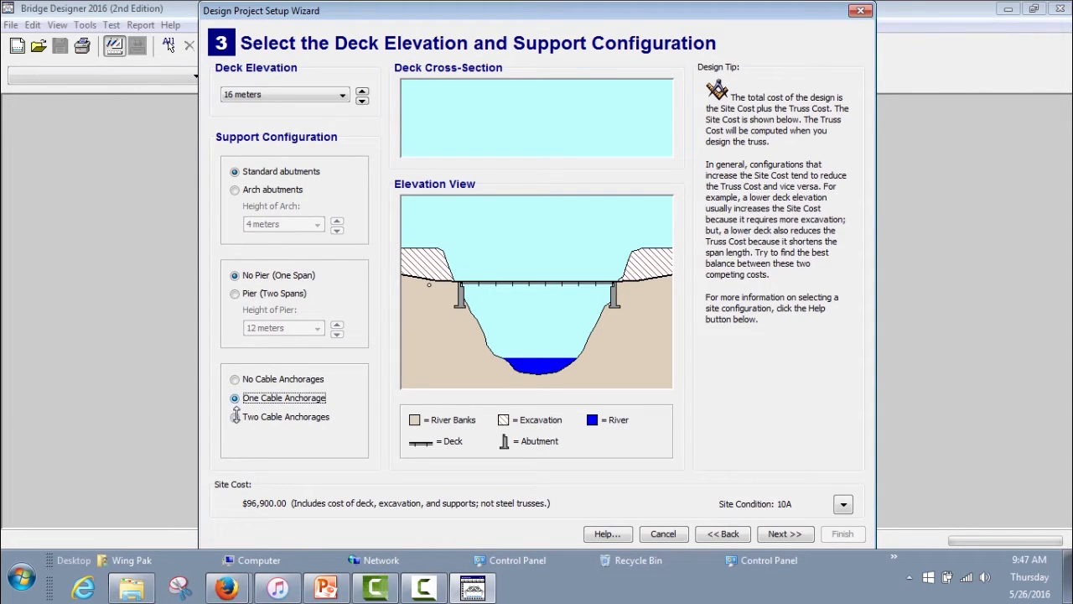
pyautogui.click(235, 416)
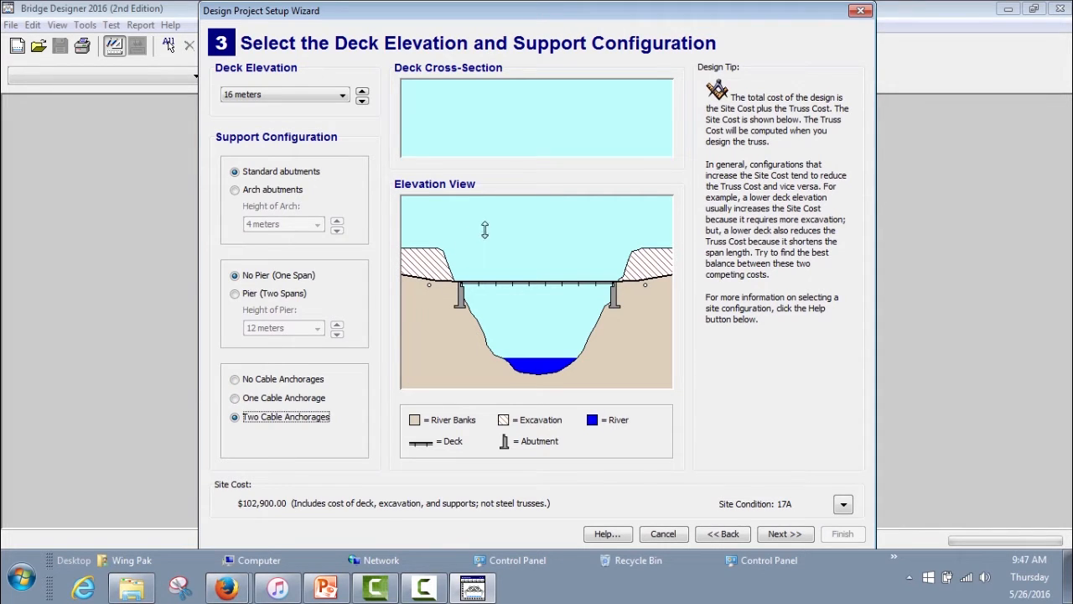
pyautogui.click(235, 378)
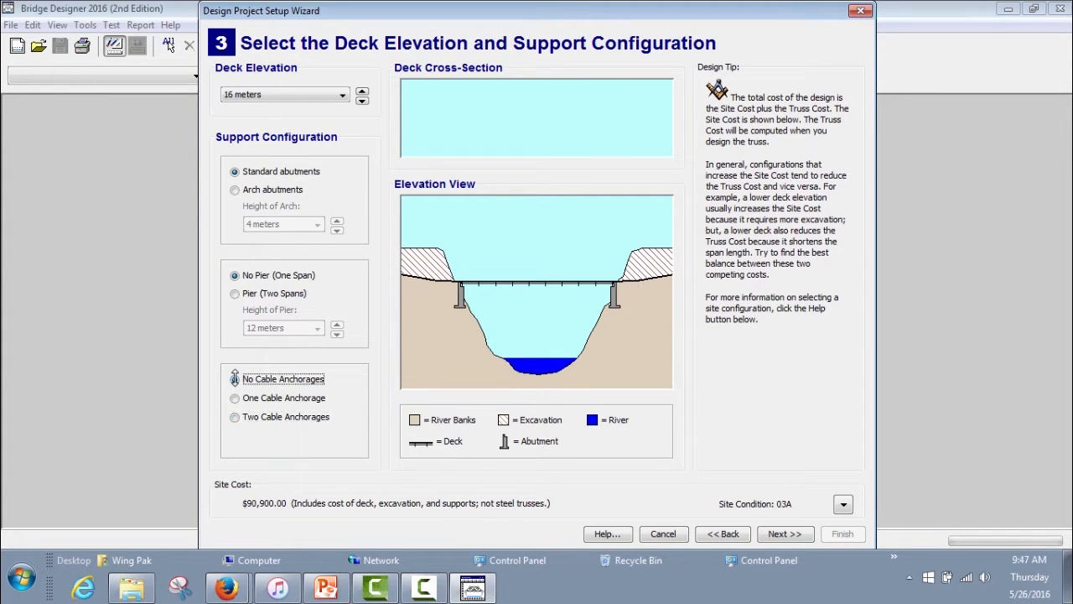
# Choose the high-strength concrete deck (0.15 meters thick) with standard 225 kN truck loading, and use no truss template.
pyautogui.click(781, 533)
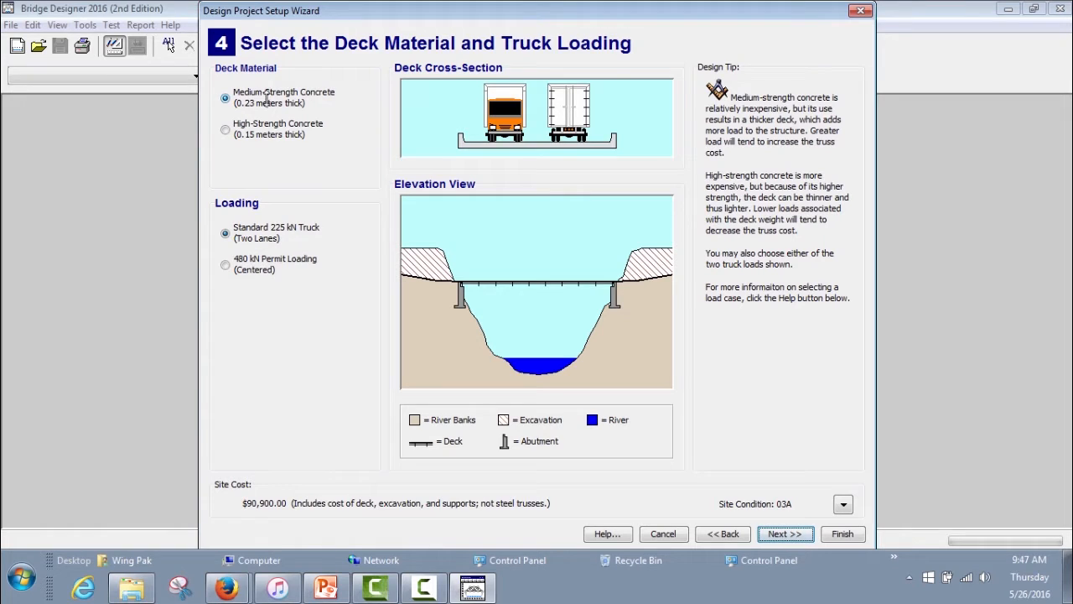
pyautogui.click(223, 130)
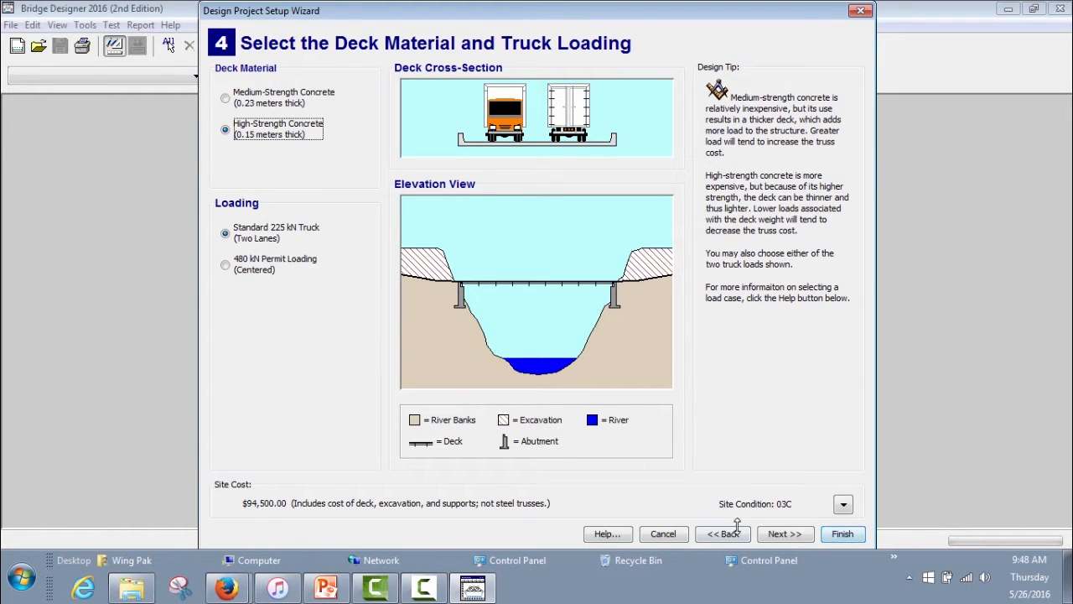
pyautogui.click(772, 535)
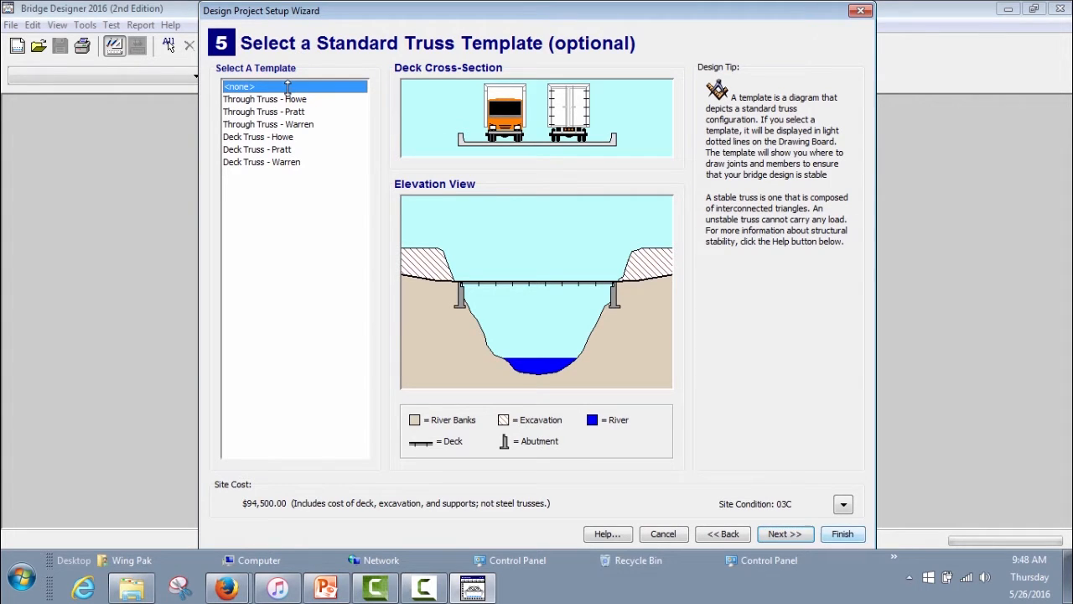
pyautogui.click(786, 533)
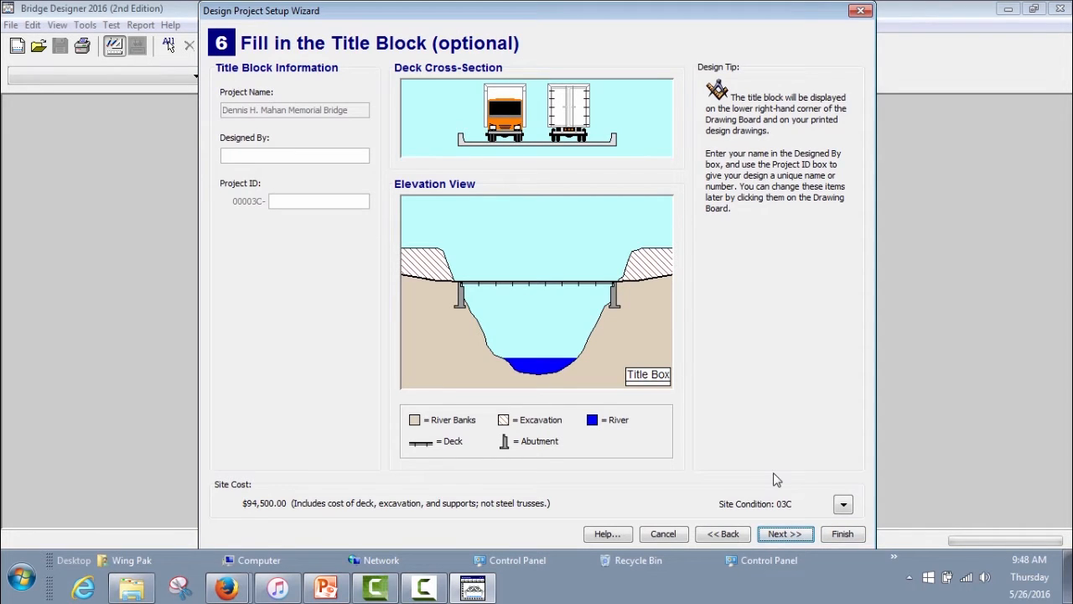
# Fill in the title block with the designer's name and the project ID "2016 Bridge Contest", and finish the project setup.
pyautogui.click(310, 153)
pyautogui.write('Wing')
pyautogui.doubleClick(304, 155)
pyautogui.click(265, 156)
pyautogui.write('P')
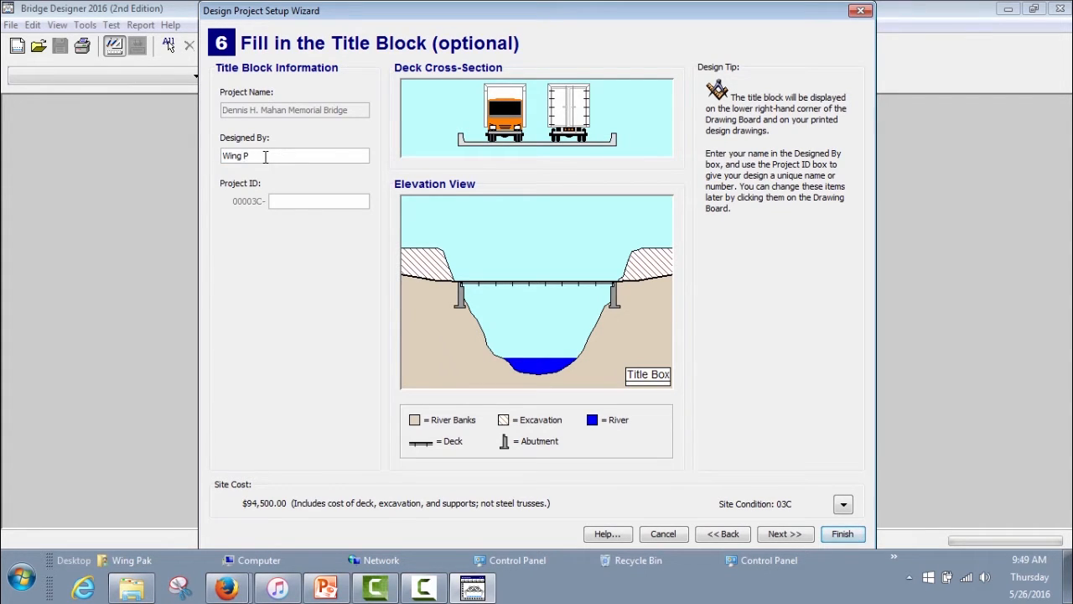
pyautogui.click(284, 198)
pyautogui.write('2016-')
pyautogui.press('BackSpace')
pyautogui.write('ridge Con')
pyautogui.click(798, 536)
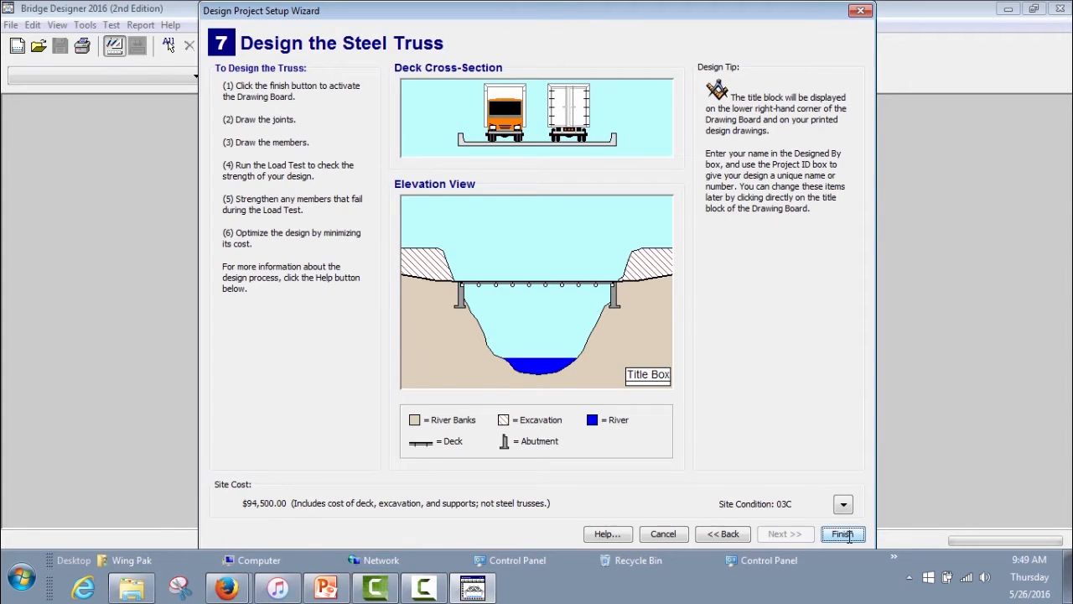
pyautogui.click(843, 534)
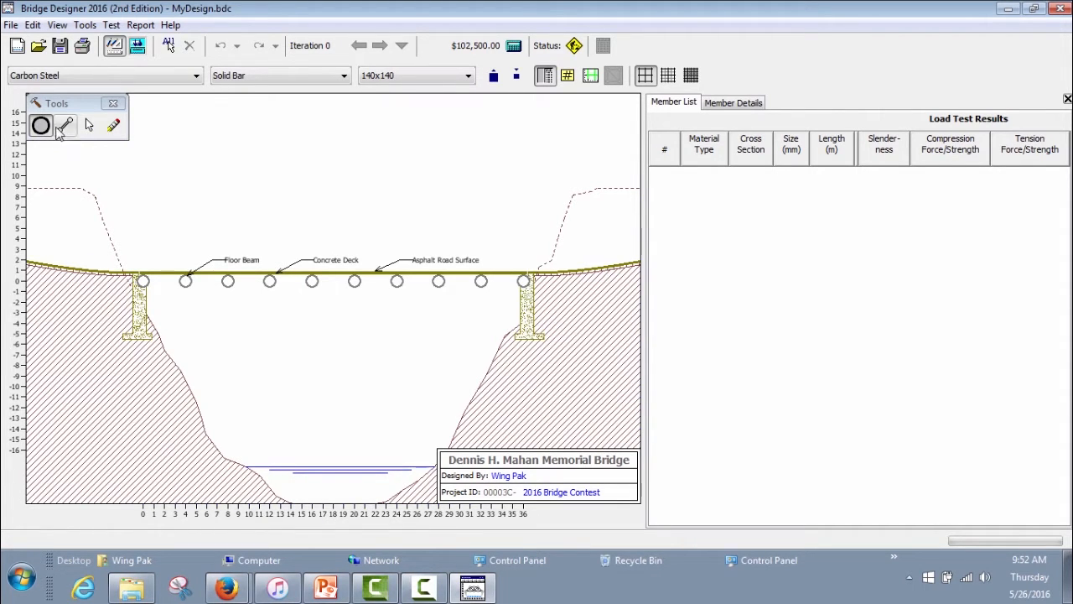
# Place joints above the deck at (4, 5), (8, 6) and (12, 6), and raise the third joint to (12, 7).
pyautogui.click(86, 26)
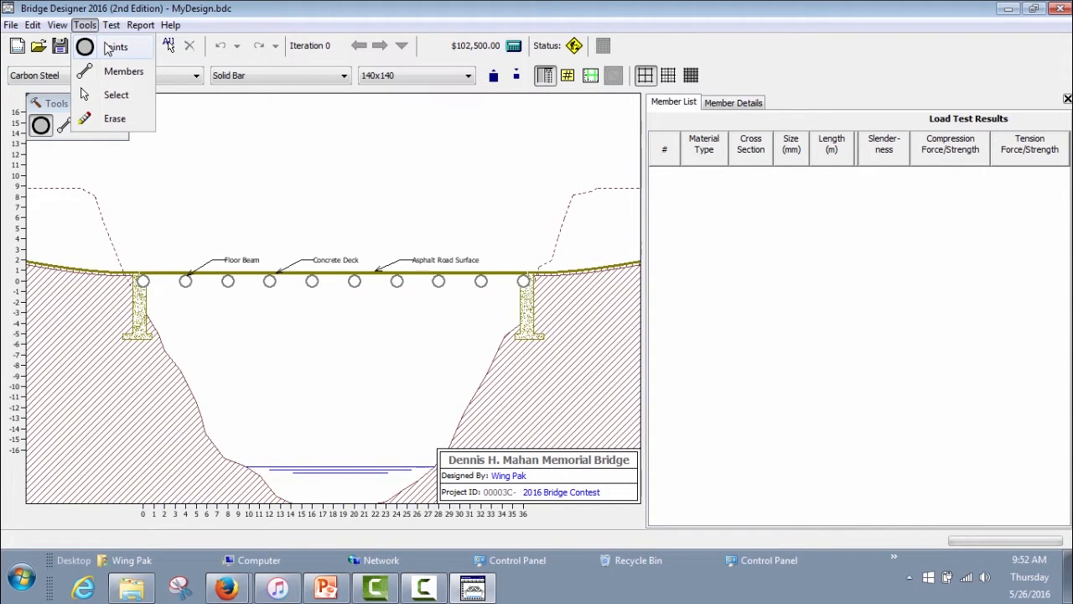
pyautogui.click(111, 48)
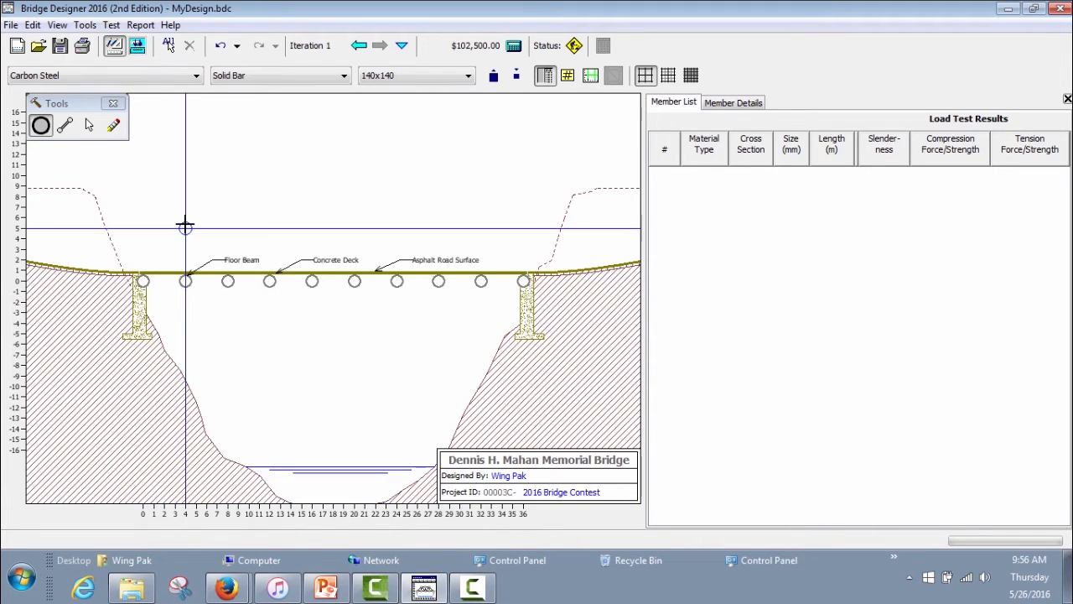
pyautogui.click(184, 227)
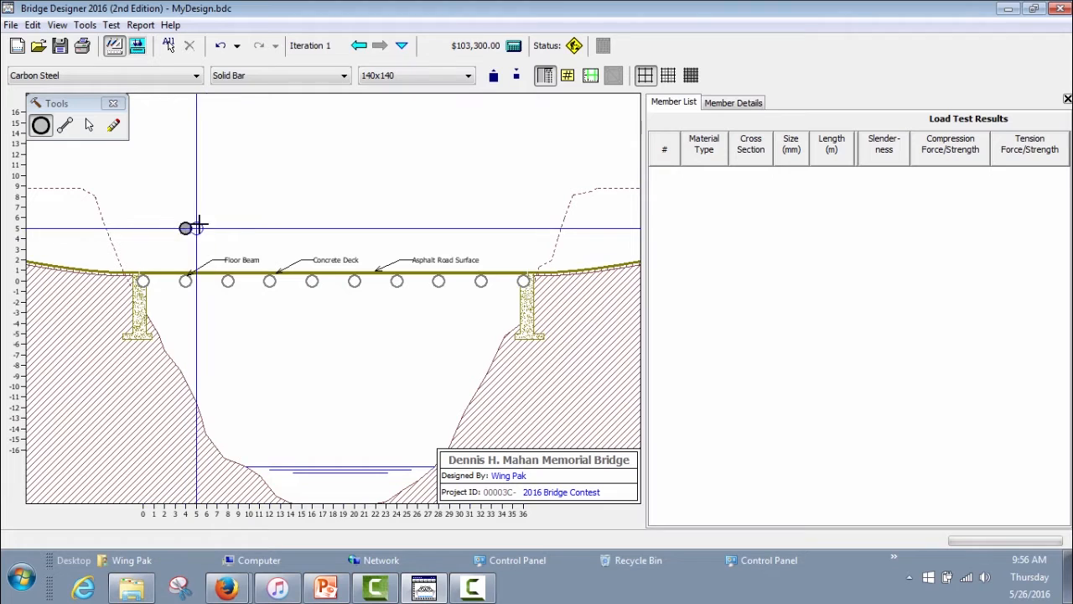
pyautogui.click(228, 217)
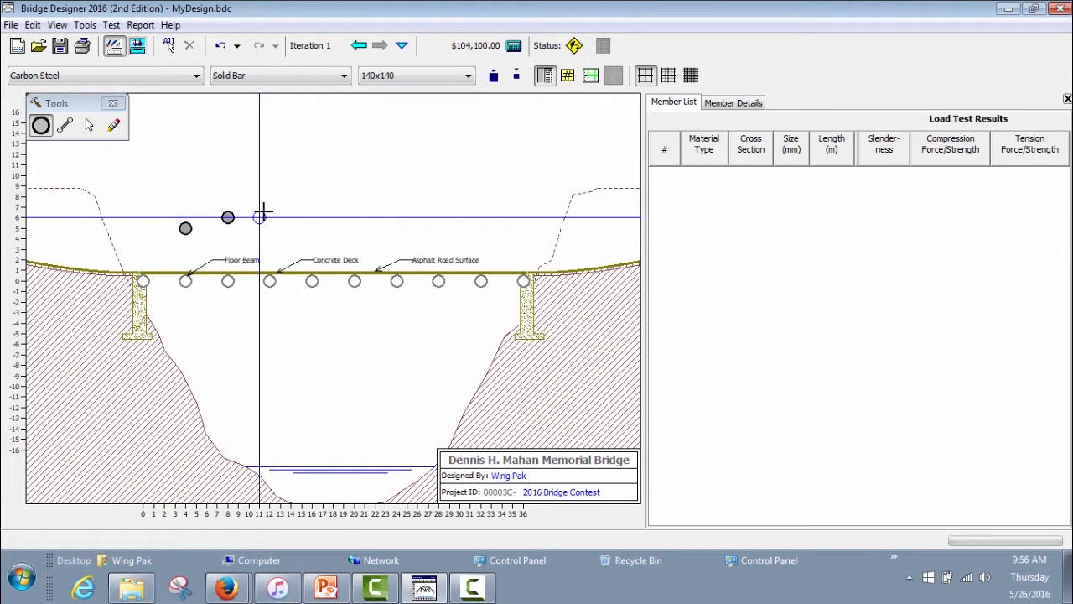
pyautogui.click(269, 217)
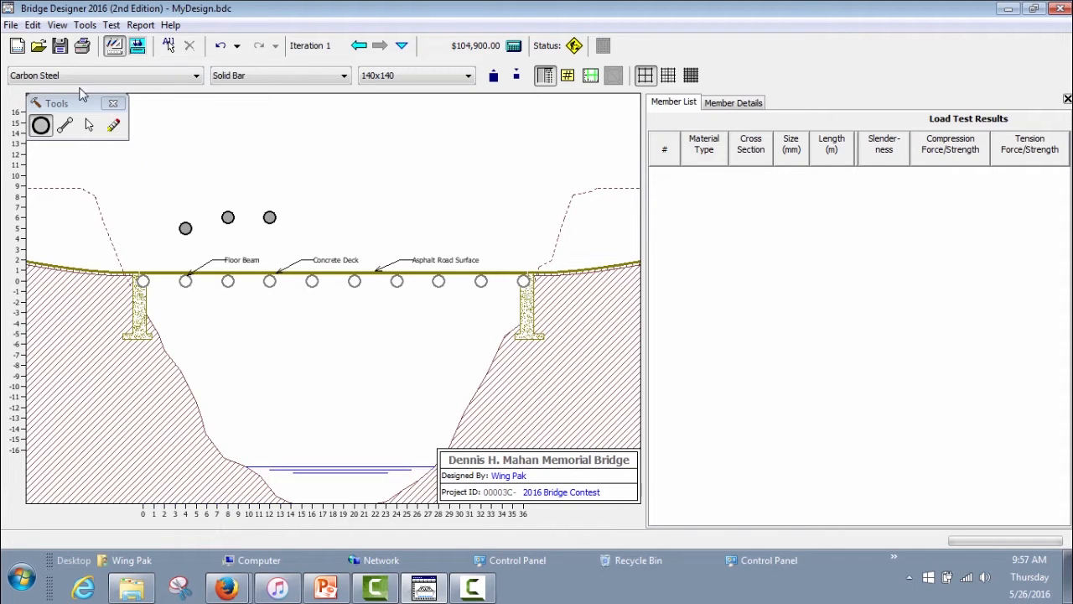
pyautogui.moveTo(269, 217); pyautogui.dragTo(269, 206)
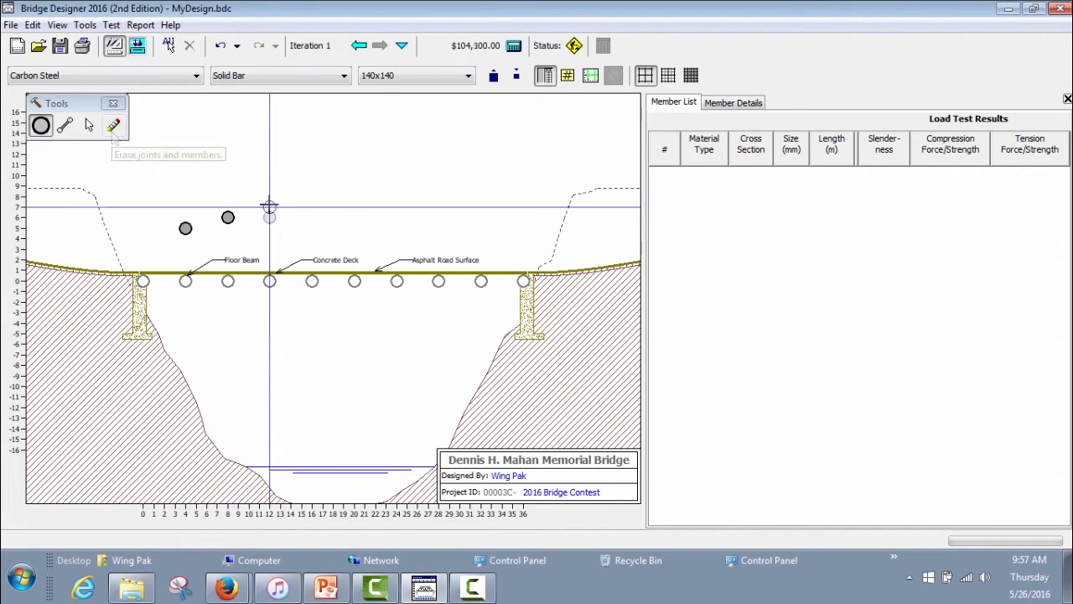
# Complete the arched row of upper joints at (16, 7), (20, 7), (24, 7), (28, 6) and (32, 5).
pyautogui.click(311, 206)
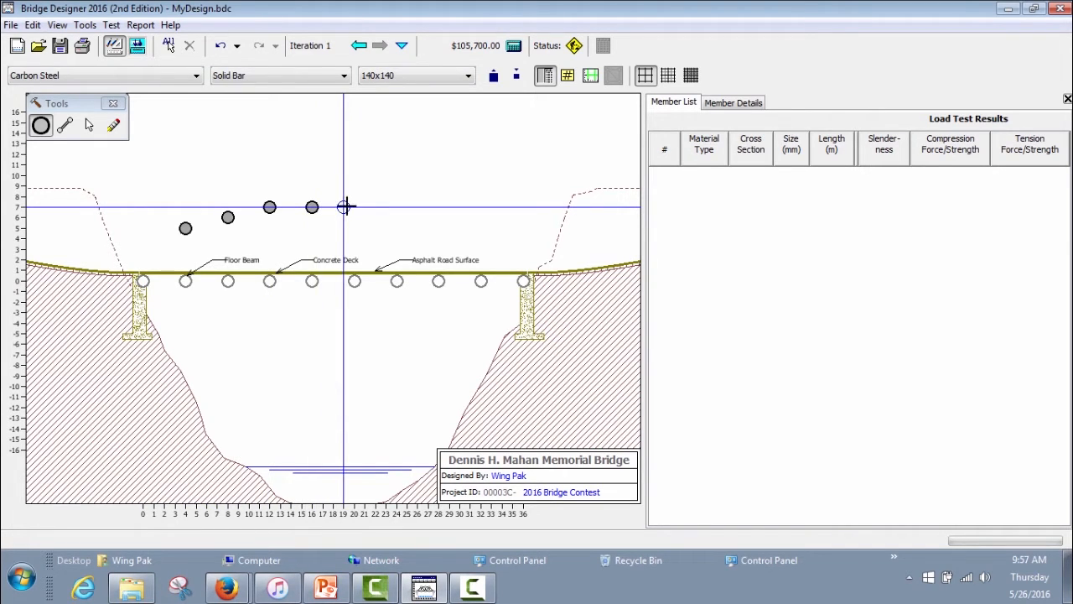
pyautogui.click(354, 206)
pyautogui.click(397, 206)
pyautogui.click(437, 217)
pyautogui.click(481, 228)
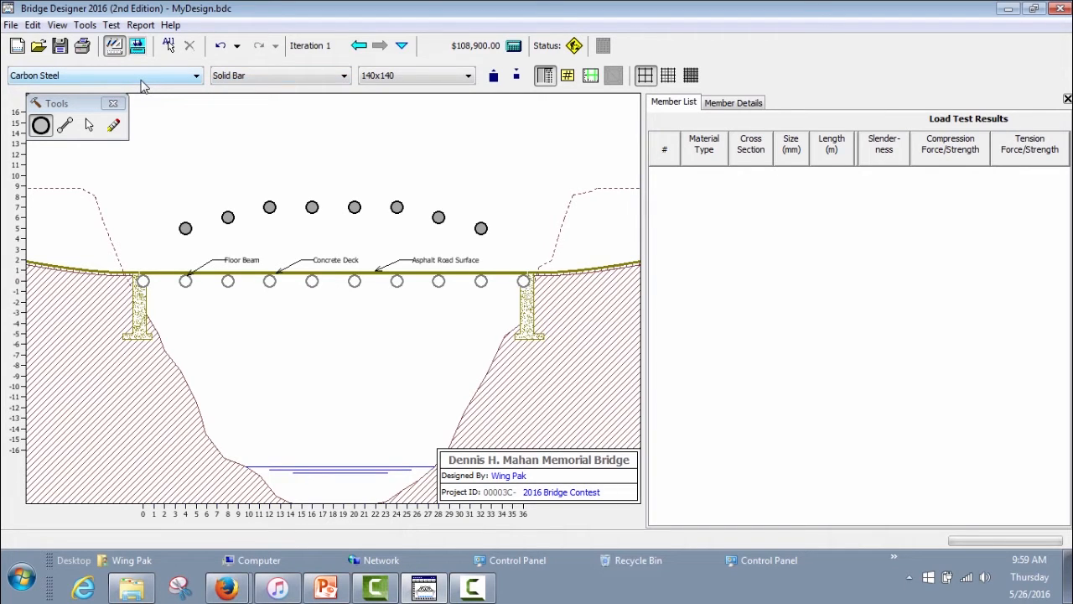
pyautogui.click(197, 78)
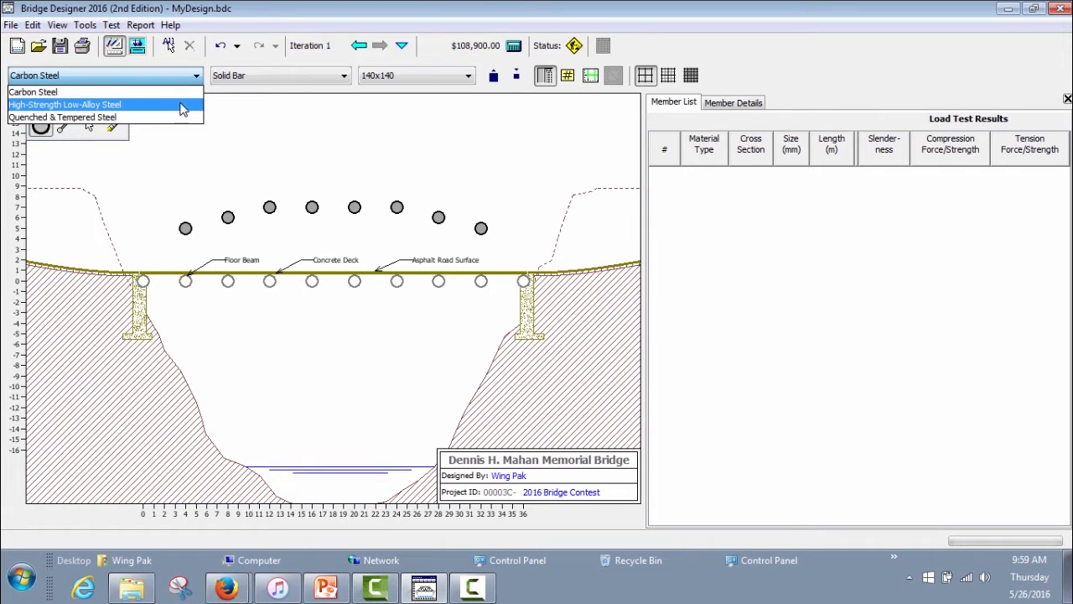
pyautogui.click(304, 77)
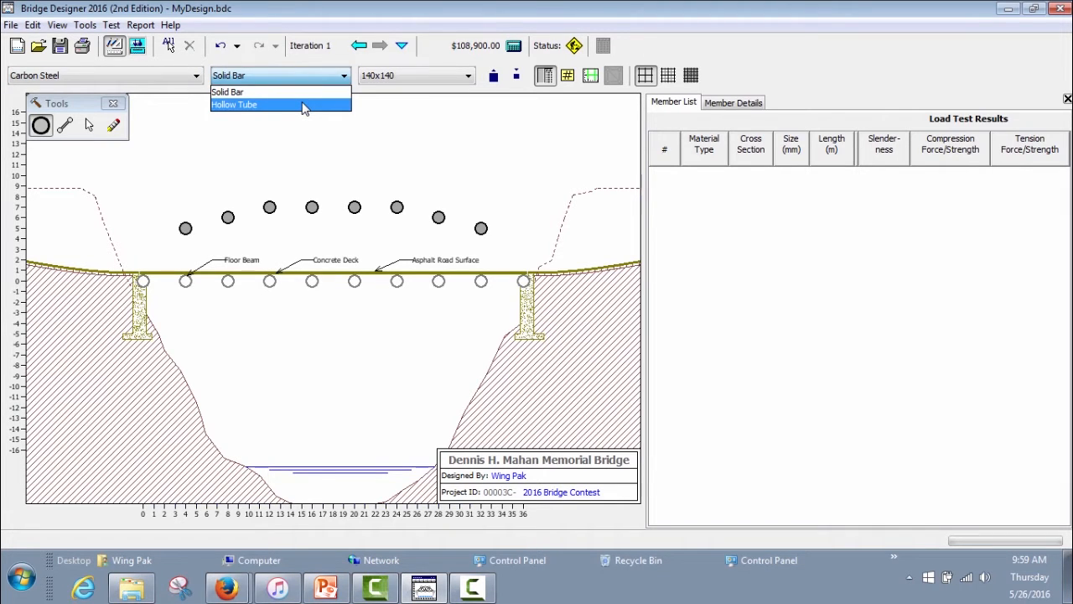
pyautogui.click(419, 79)
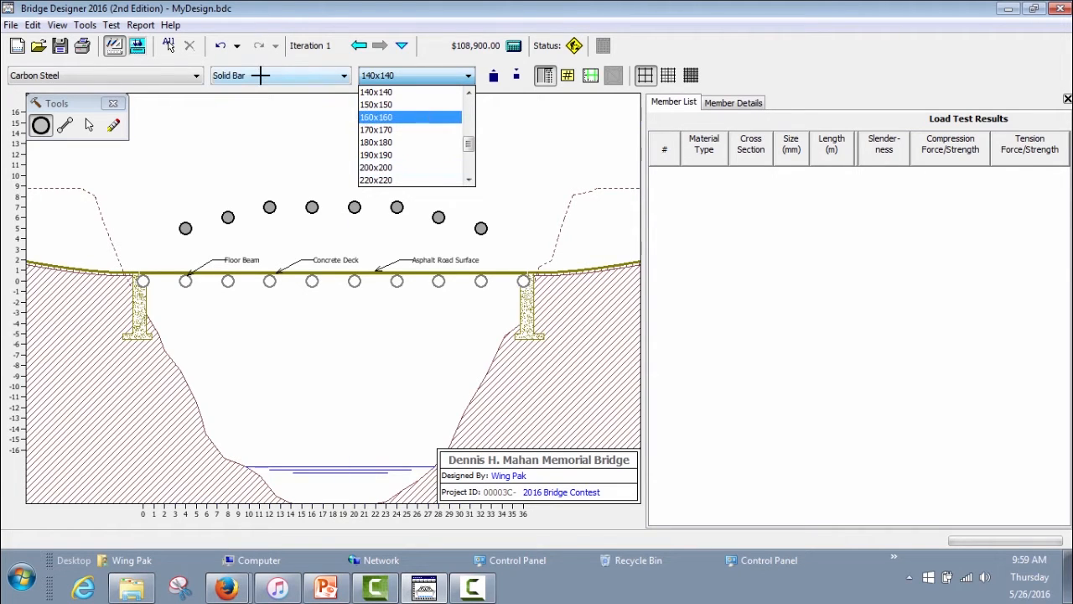
# Set the stock for new members to carbon steel, hollow tube, size 240x240x12.
pyautogui.click(193, 75)
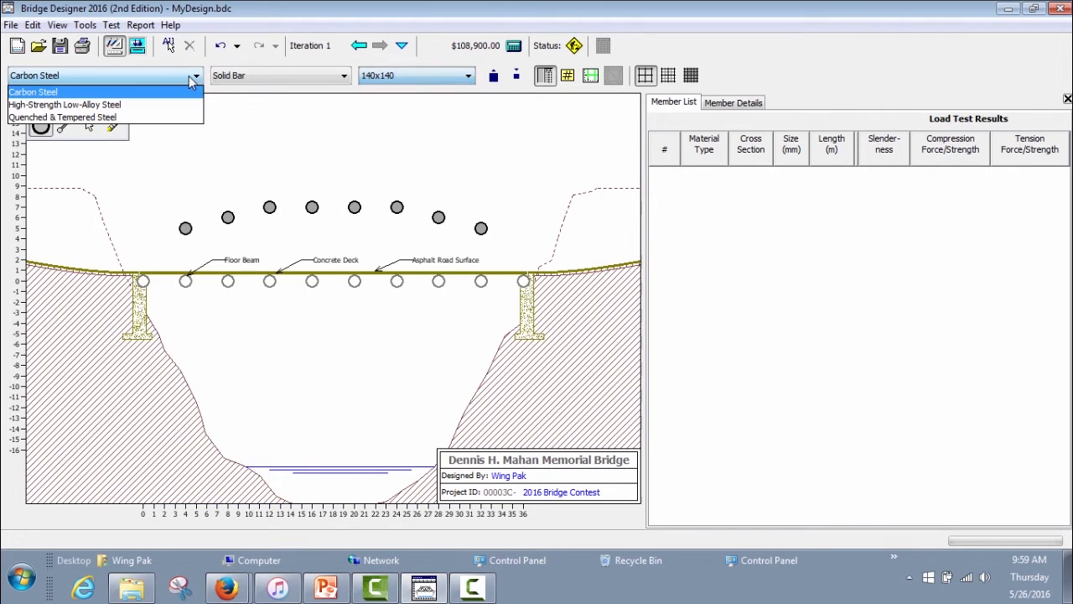
pyautogui.click(307, 75)
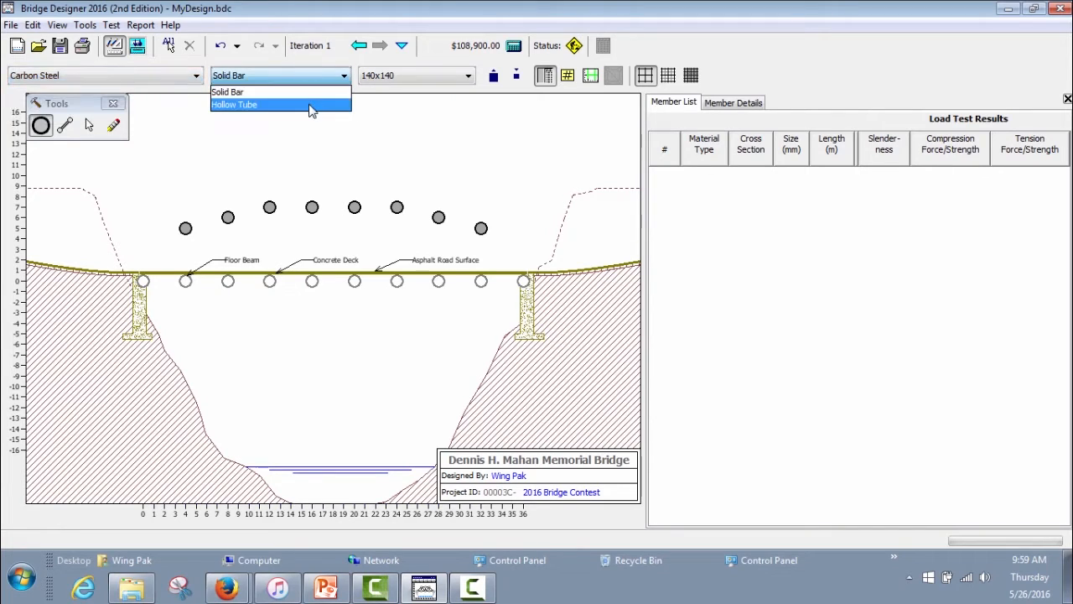
pyautogui.click(308, 106)
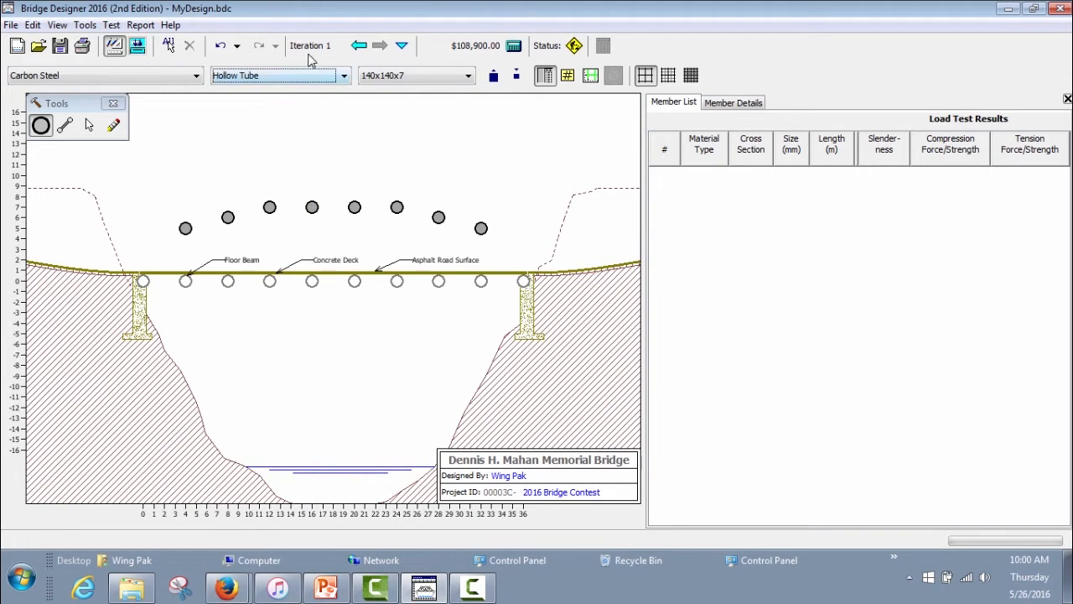
pyautogui.click(457, 82)
pyautogui.scroll(-3, 436, 156)
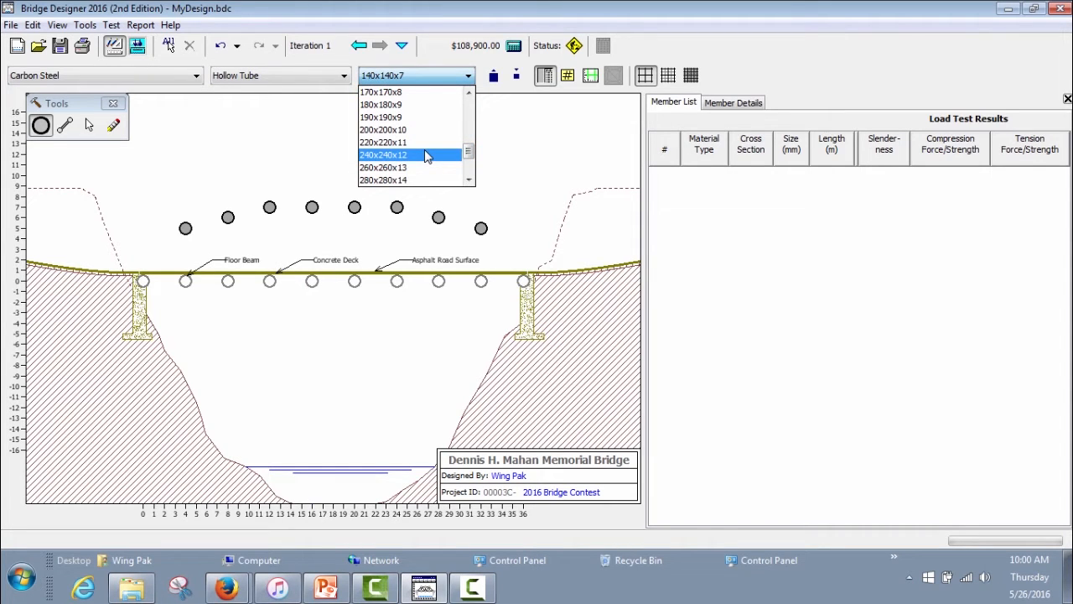
pyautogui.click(427, 156)
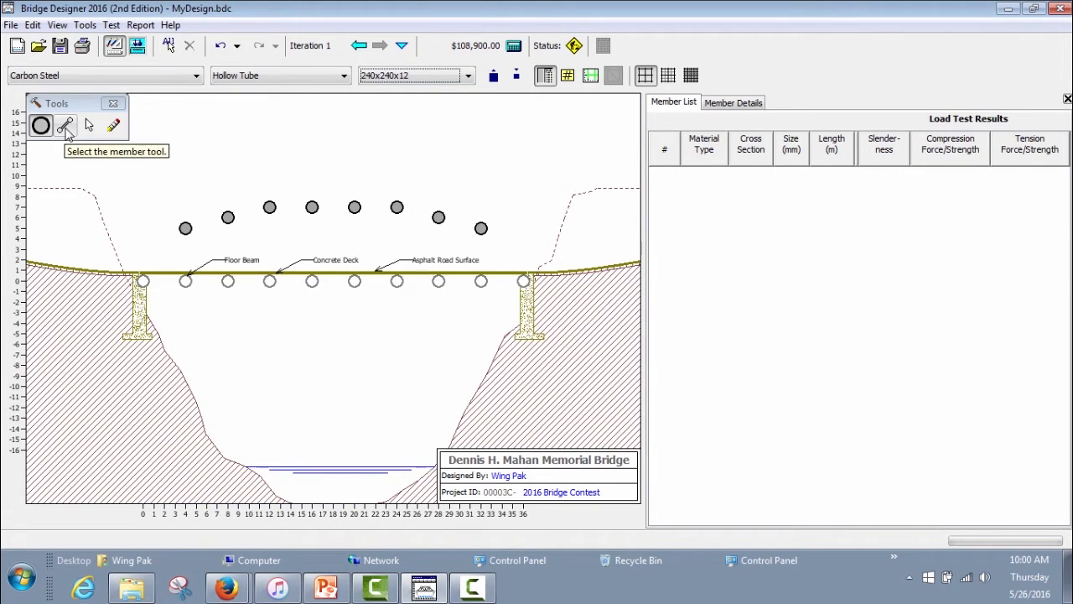
# Draw the arched top chord with members from the support joint at (0, 0) through all upper joints to (36, 0).
pyautogui.click(67, 128)
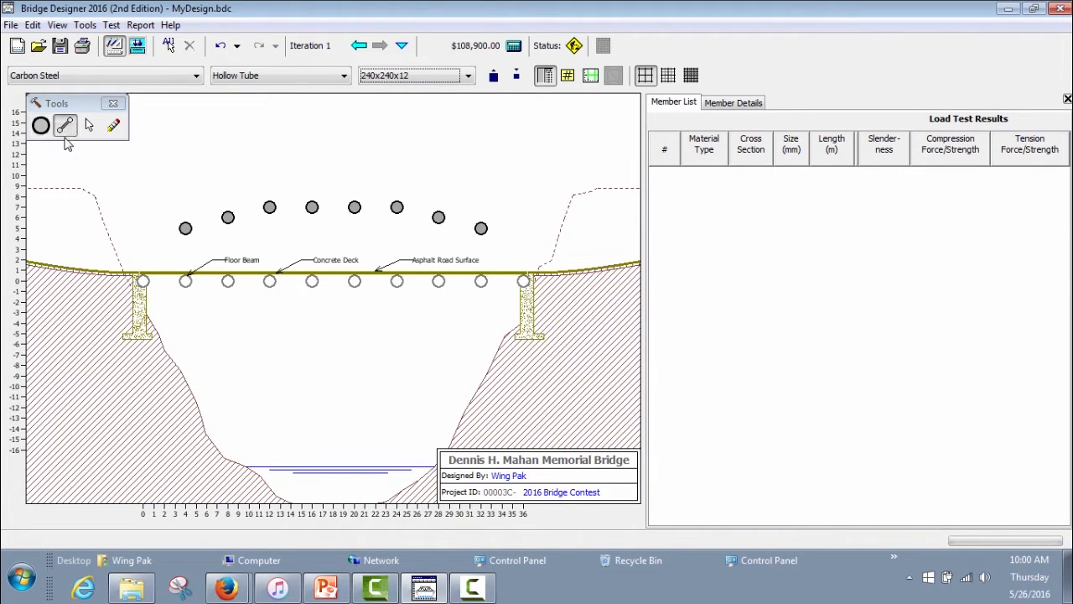
pyautogui.click(84, 25)
pyautogui.click(117, 75)
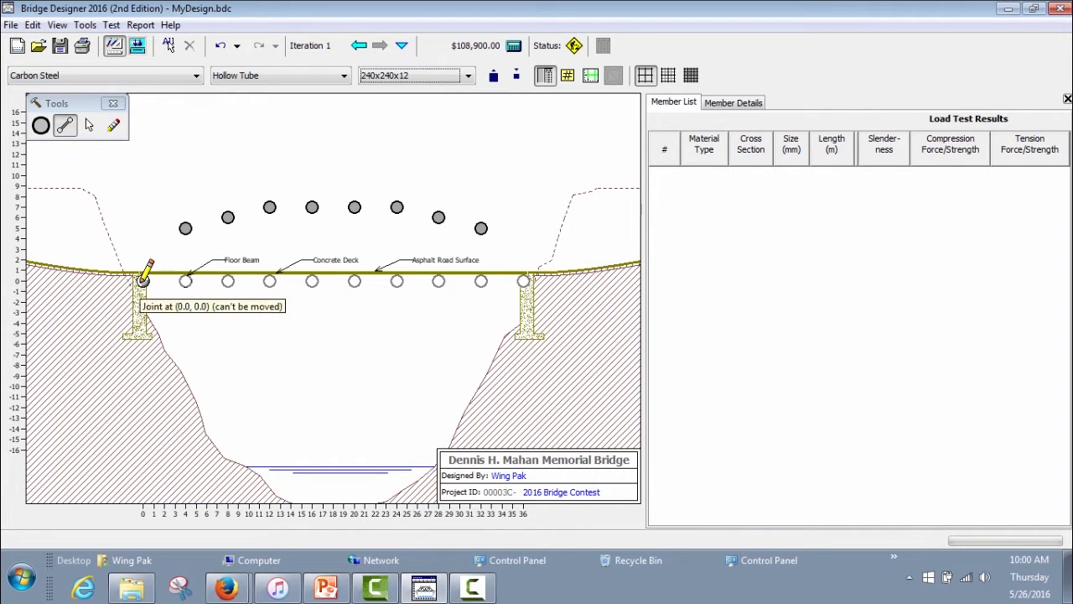
pyautogui.moveTo(143, 278); pyautogui.dragTo(213, 216)
pyautogui.click(228, 217)
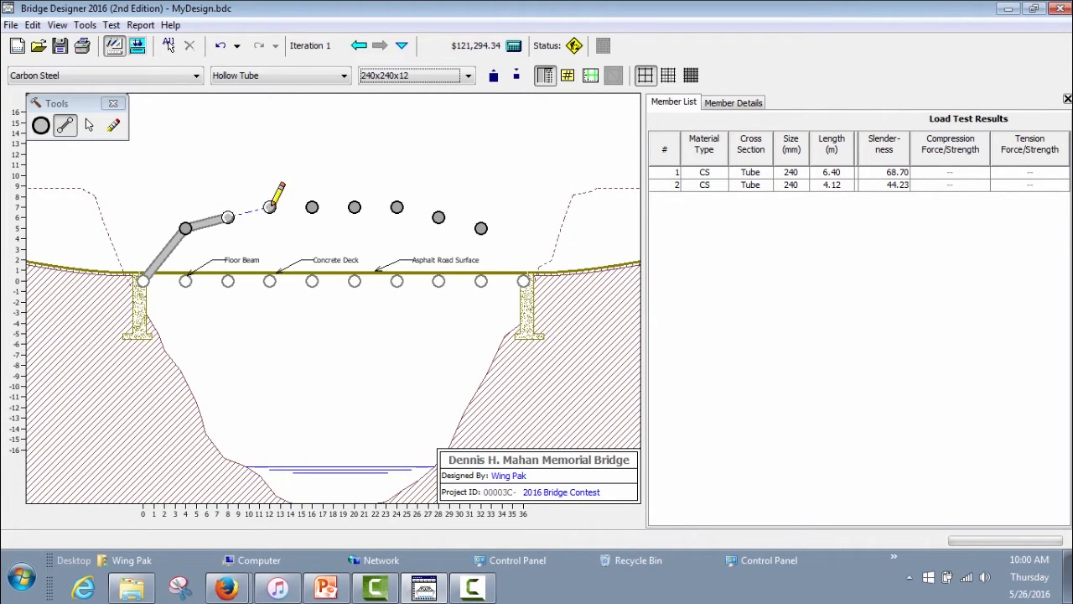
pyautogui.click(269, 207)
pyautogui.click(312, 207)
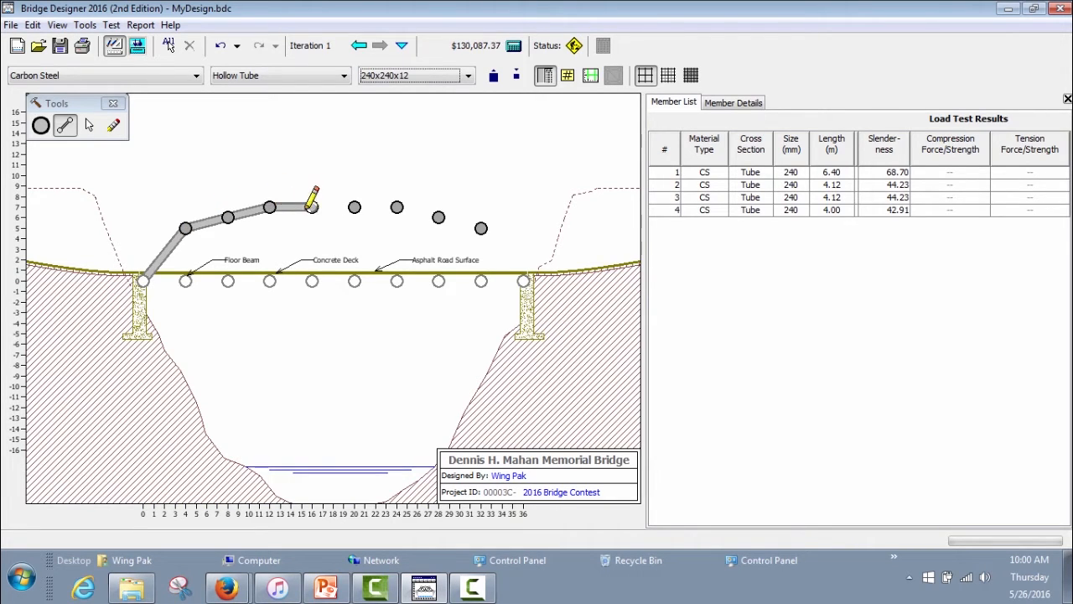
pyautogui.click(354, 207)
pyautogui.click(396, 207)
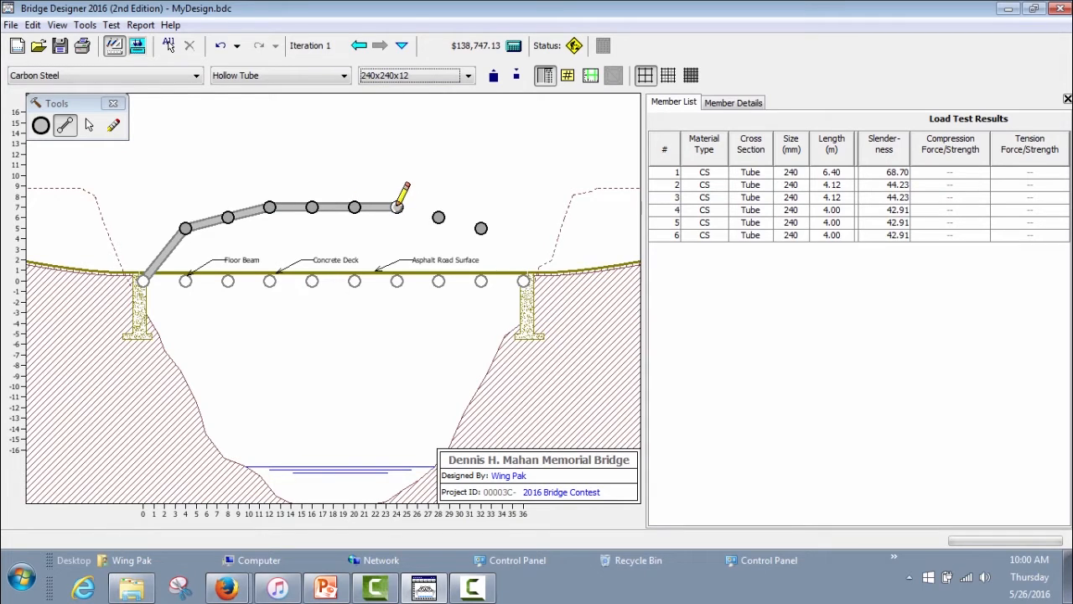
pyautogui.click(438, 217)
pyautogui.click(480, 228)
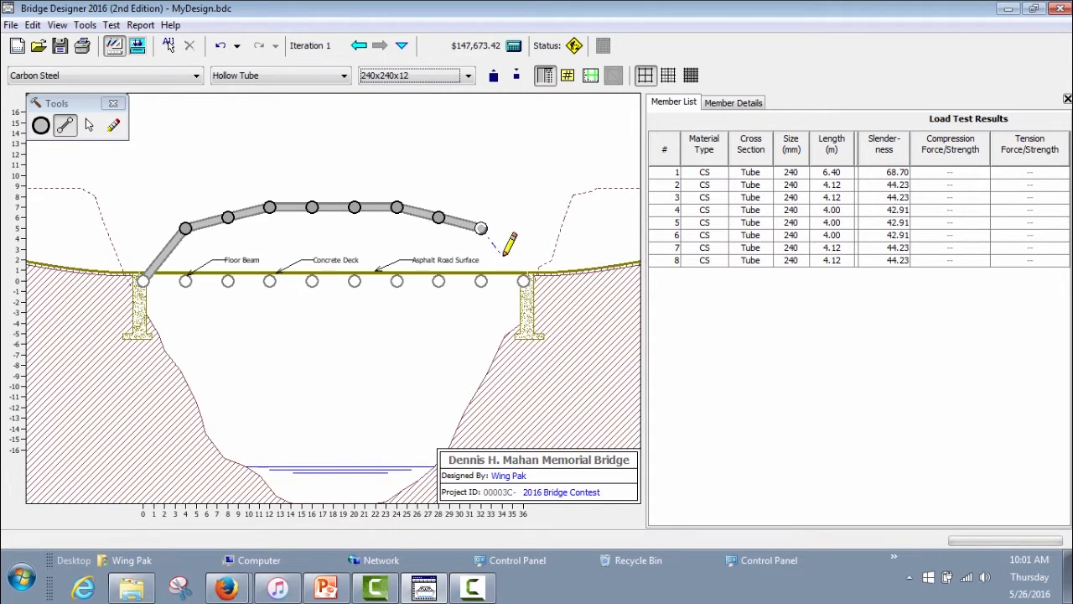
pyautogui.click(524, 280)
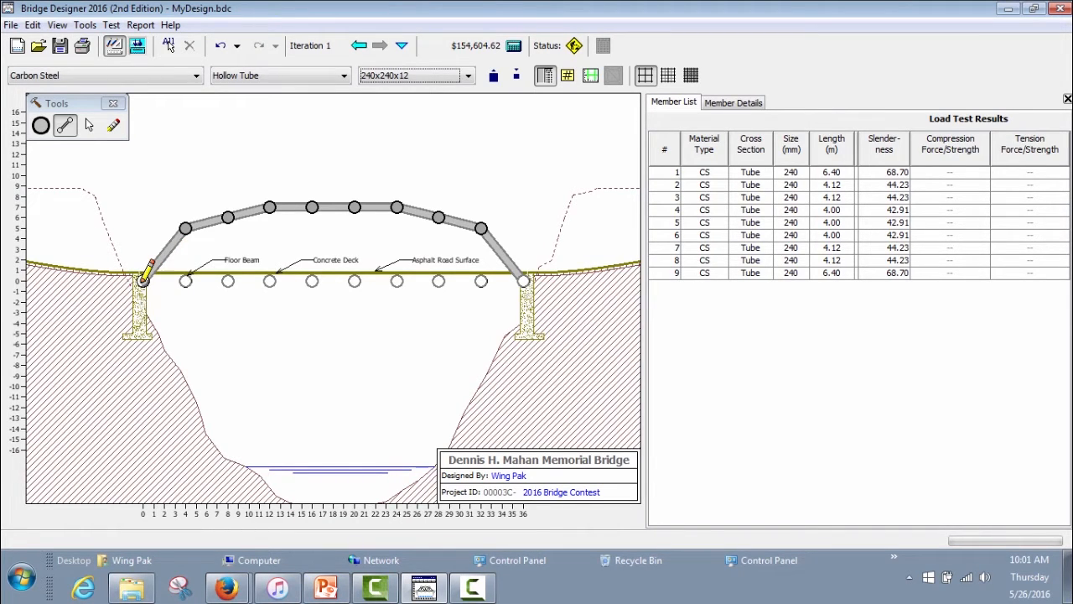
# Draw the bottom chord by connecting all deck-level joints with members from (0, 0) to (36, 0).
pyautogui.moveTo(142, 279); pyautogui.dragTo(228, 280)
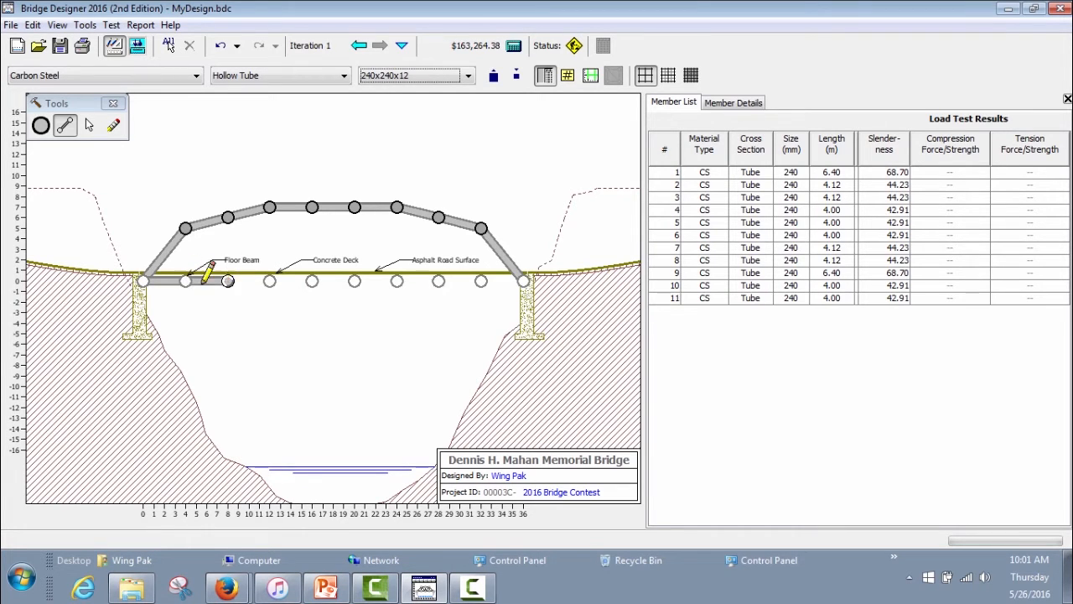
pyautogui.moveTo(144, 278)
pyautogui.mouseDown()
pyautogui.moveTo(521, 314)
pyautogui.moveTo(524, 280)
pyautogui.mouseUp()
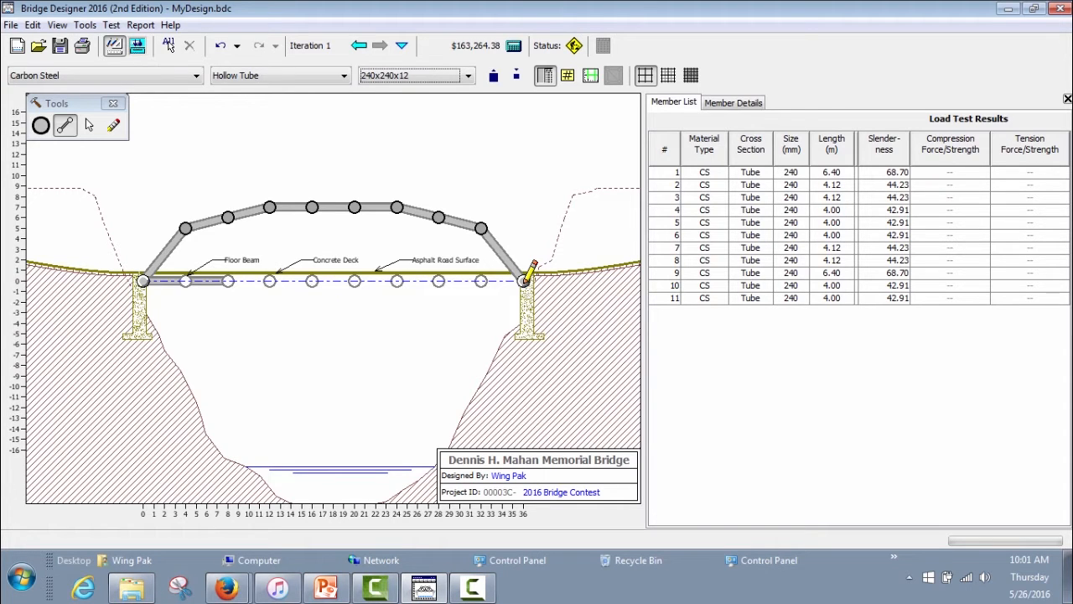
pyautogui.moveTo(525, 282)
pyautogui.mouseDown()
pyautogui.moveTo(143, 284)
pyautogui.moveTo(480, 282)
pyautogui.mouseUp()
pyautogui.moveTo(480, 281); pyautogui.dragTo(523, 282)
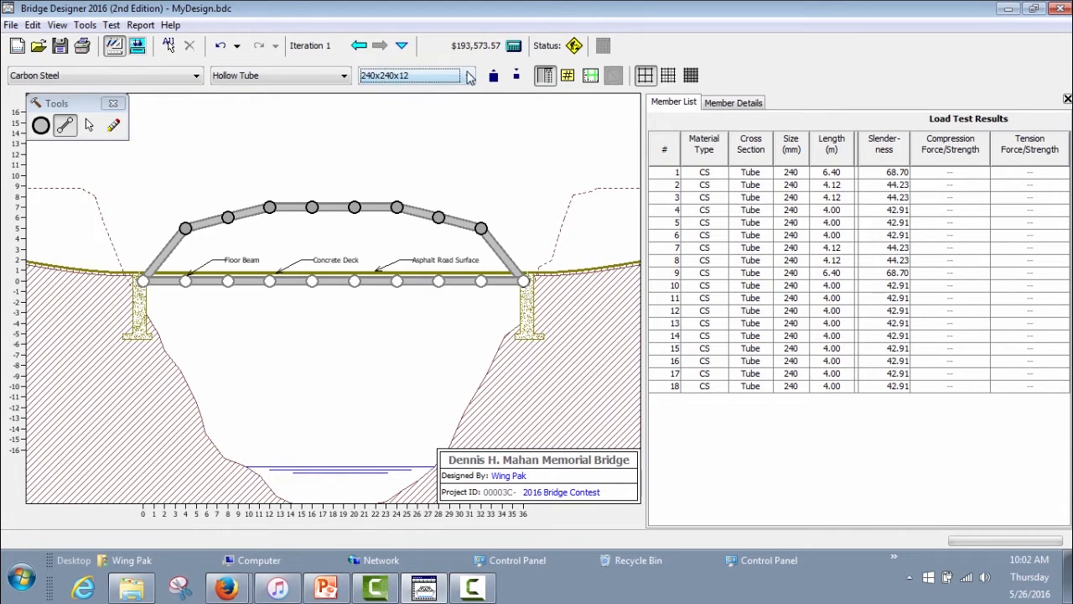
# Add 130x130x6 hollow tube verticals connecting each inner deck joint to the upper joint directly above it.
pyautogui.click(468, 76)
pyautogui.click(472, 119)
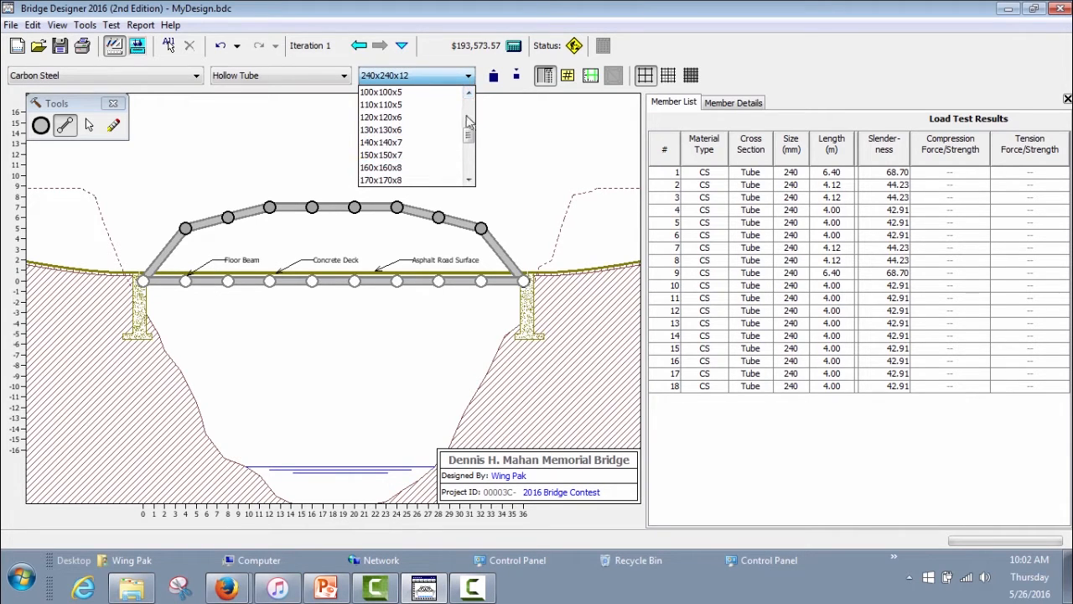
pyautogui.click(451, 134)
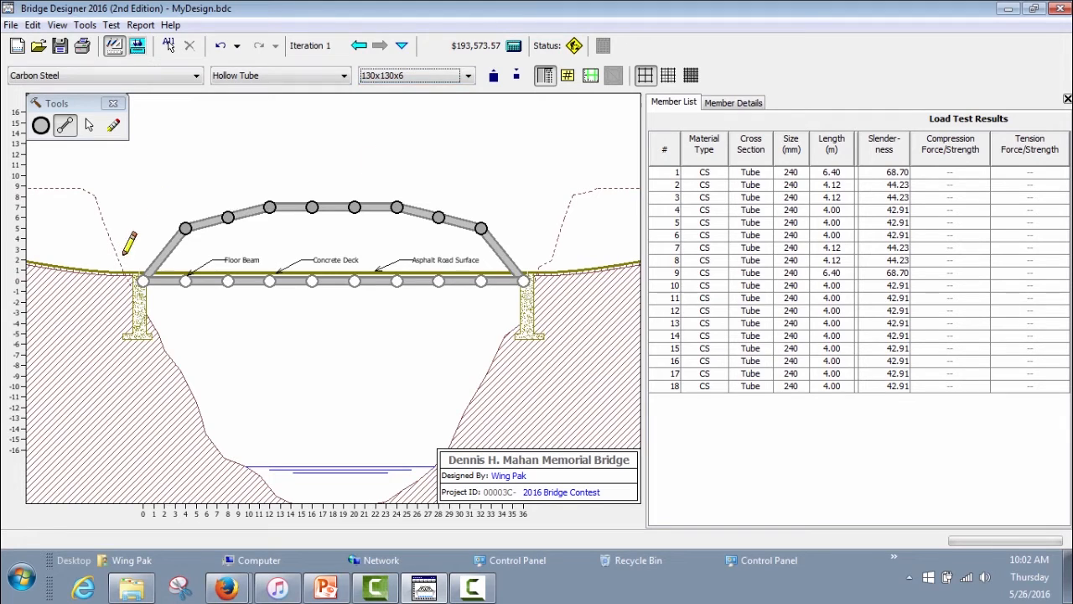
pyautogui.moveTo(186, 280); pyautogui.dragTo(186, 228)
pyautogui.moveTo(228, 281); pyautogui.dragTo(228, 218)
pyautogui.moveTo(269, 281); pyautogui.dragTo(269, 207)
pyautogui.moveTo(312, 280)
pyautogui.mouseDown()
pyautogui.moveTo(324, 220)
pyautogui.moveTo(312, 207)
pyautogui.mouseUp()
pyautogui.moveTo(354, 281); pyautogui.dragTo(354, 207)
pyautogui.moveTo(397, 280)
pyautogui.mouseDown()
pyautogui.moveTo(407, 243)
pyautogui.moveTo(402, 199)
pyautogui.moveTo(396, 207)
pyautogui.mouseUp()
pyautogui.moveTo(438, 281); pyautogui.dragTo(438, 217)
pyautogui.moveTo(481, 281); pyautogui.dragTo(481, 228)
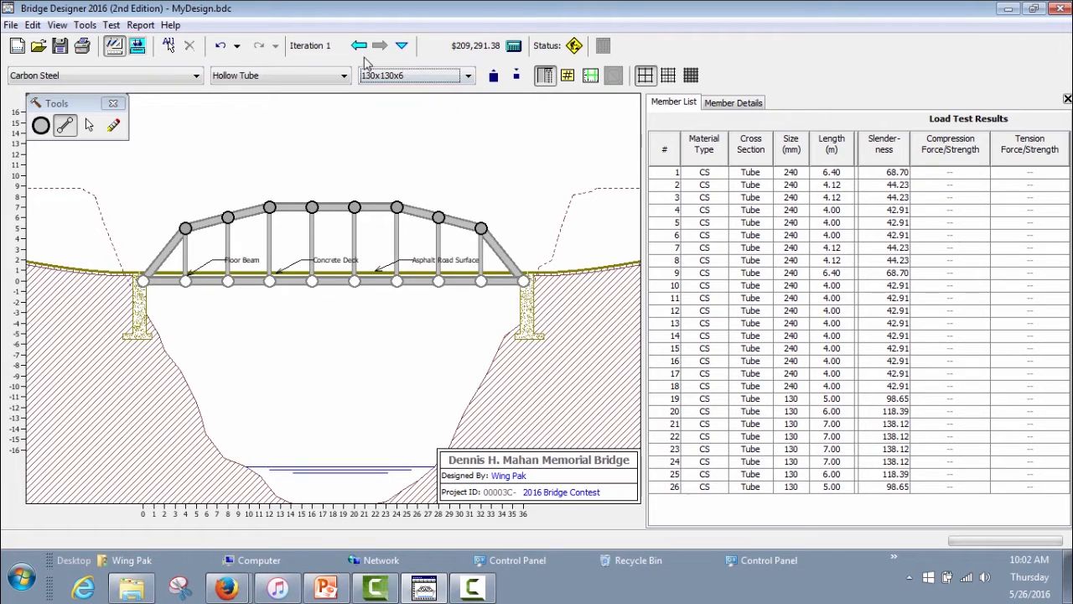
# Add 140x140x7 hollow tube diagonals sloping down from the upper joints toward midspan, with crossed diagonals in the center panel.
pyautogui.click(467, 76)
pyautogui.click(459, 142)
pyautogui.moveTo(185, 228); pyautogui.dragTo(228, 279)
pyautogui.moveTo(227, 217); pyautogui.dragTo(269, 280)
pyautogui.moveTo(269, 207); pyautogui.dragTo(311, 280)
pyautogui.moveTo(312, 208)
pyautogui.mouseDown()
pyautogui.moveTo(354, 280)
pyautogui.moveTo(353, 208)
pyautogui.moveTo(385, 267)
pyautogui.moveTo(356, 206)
pyautogui.moveTo(354, 280)
pyautogui.mouseUp()
pyautogui.moveTo(439, 217); pyautogui.dragTo(396, 280)
pyautogui.moveTo(480, 228); pyautogui.dragTo(439, 280)
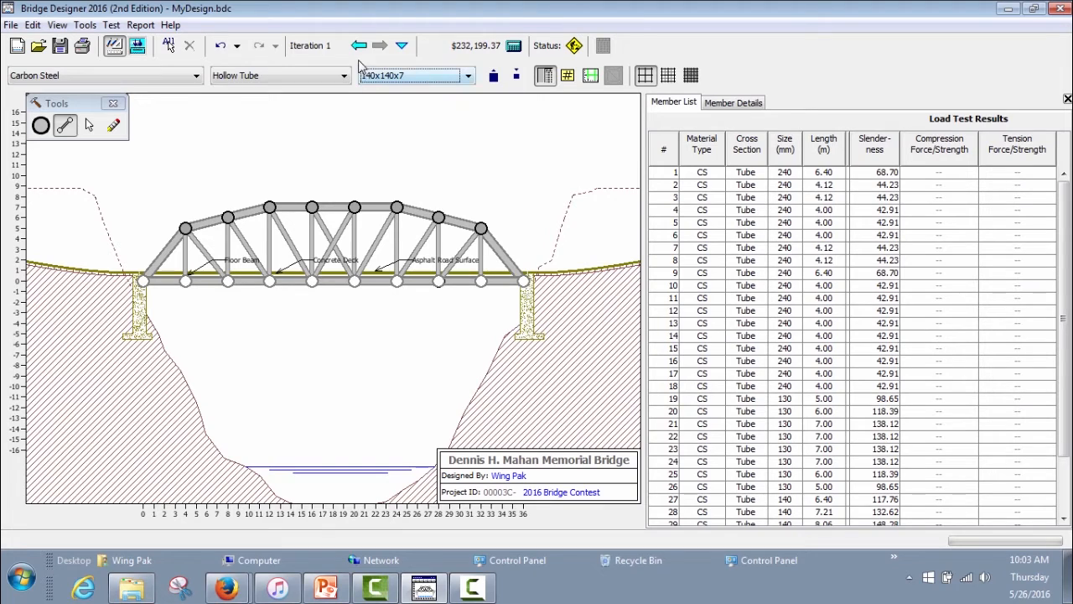
# Run the load test on the truss twice, returning to the drawing board each time.
pyautogui.click(113, 25)
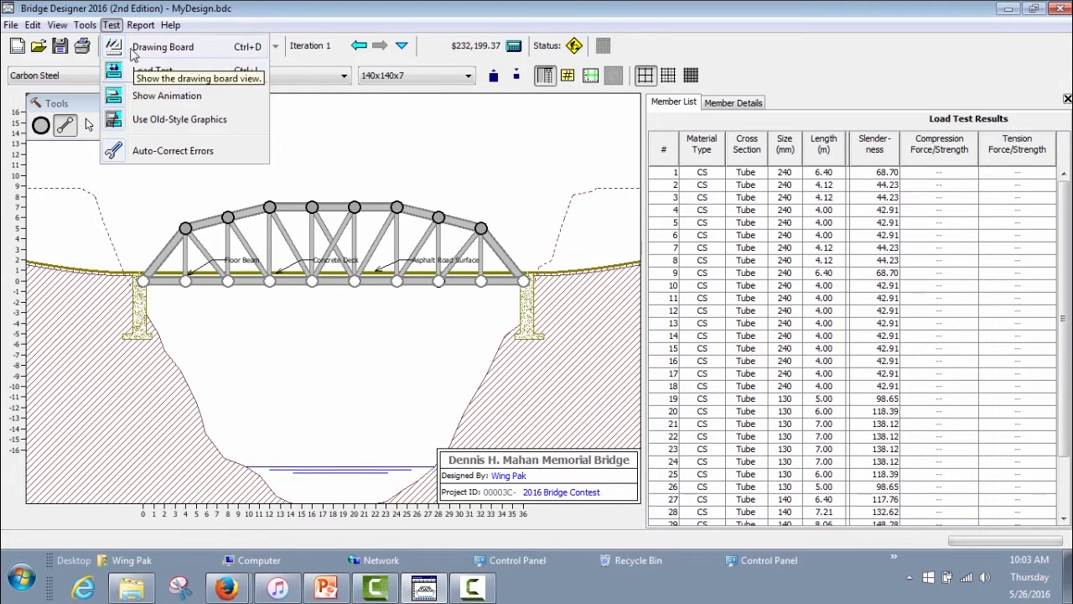
pyautogui.click(141, 72)
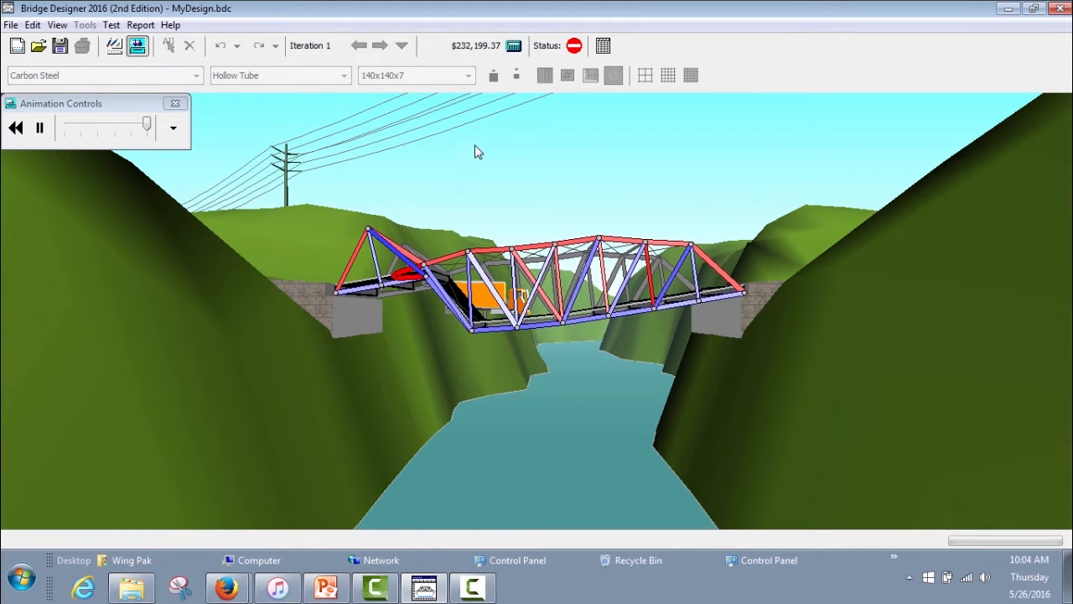
pyautogui.click(114, 47)
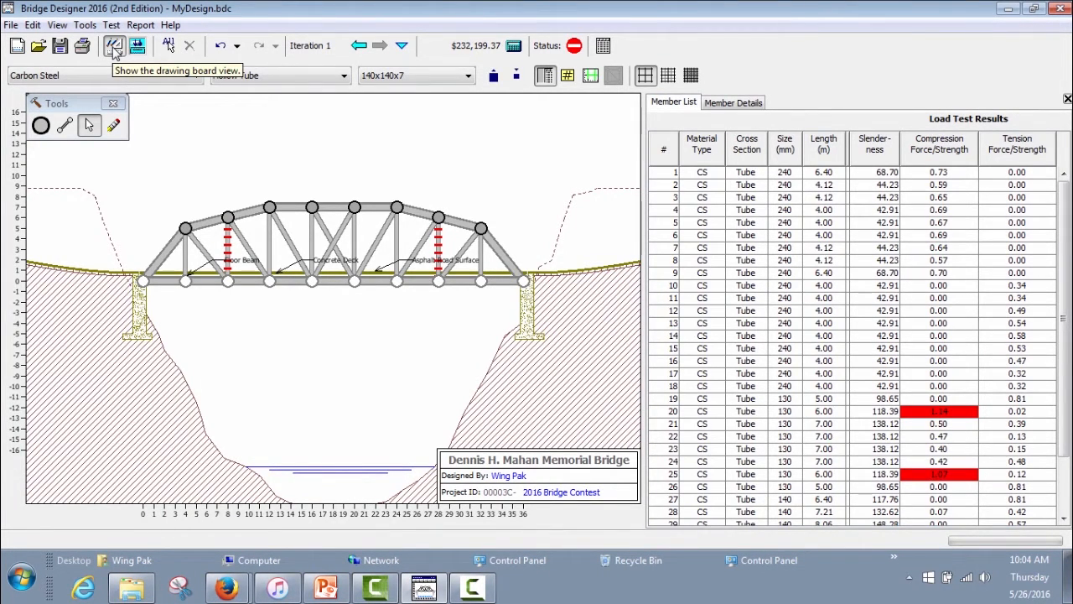
pyautogui.click(137, 46)
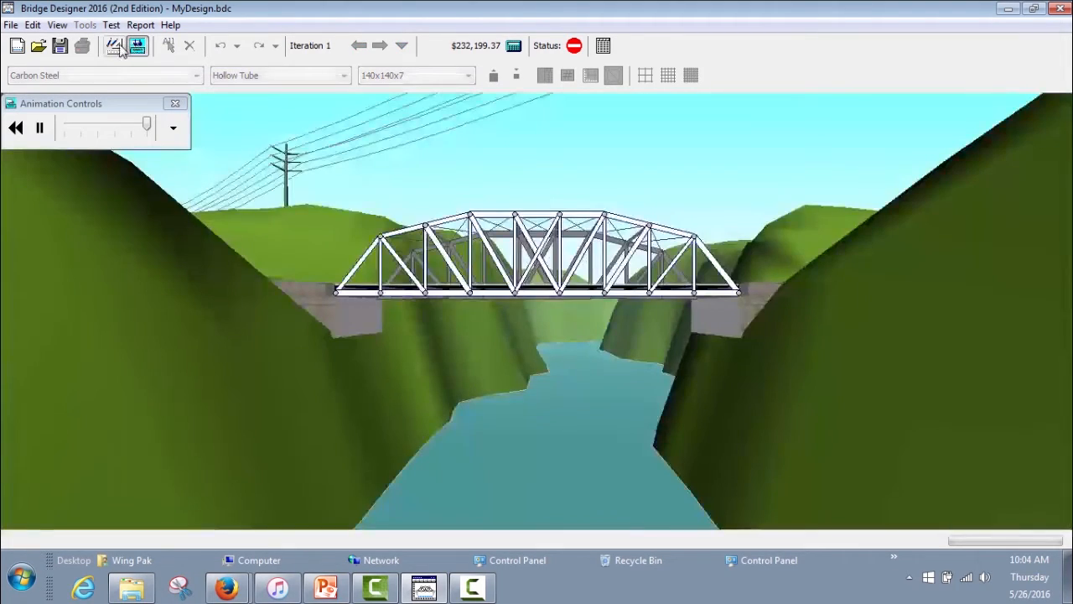
pyautogui.click(118, 47)
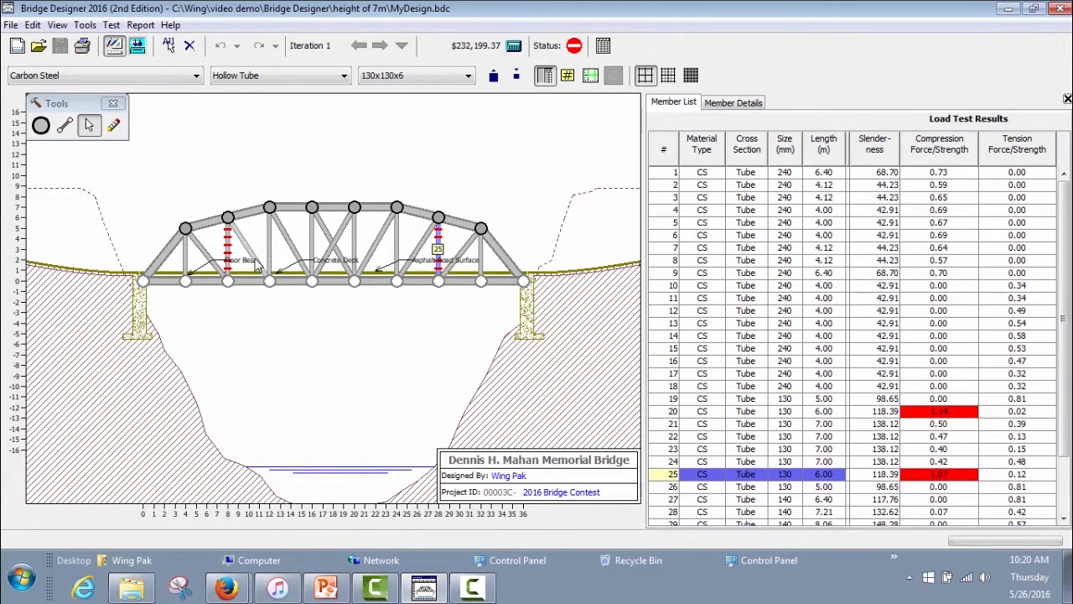
# Erase the diagonal member between (8, 6) and (12, 0) and run the load test again.
pyautogui.click(113, 125)
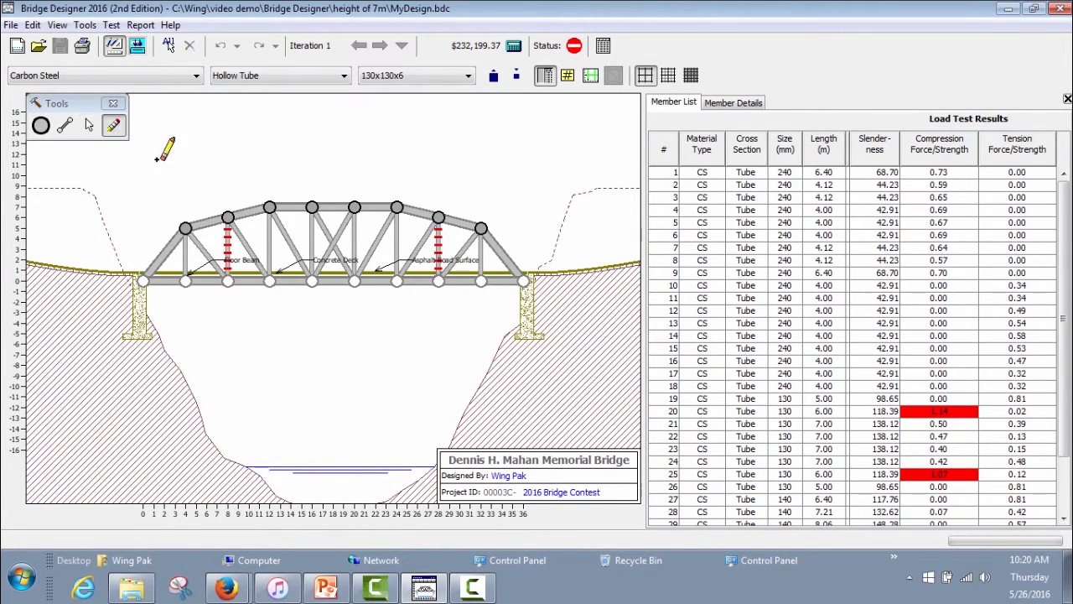
pyautogui.click(244, 241)
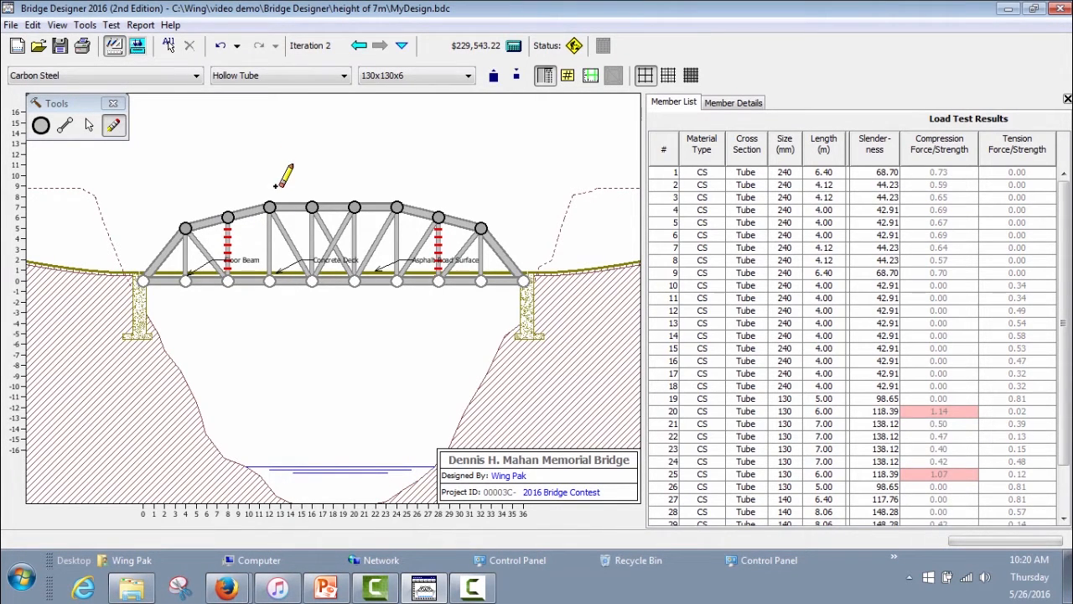
pyautogui.click(140, 48)
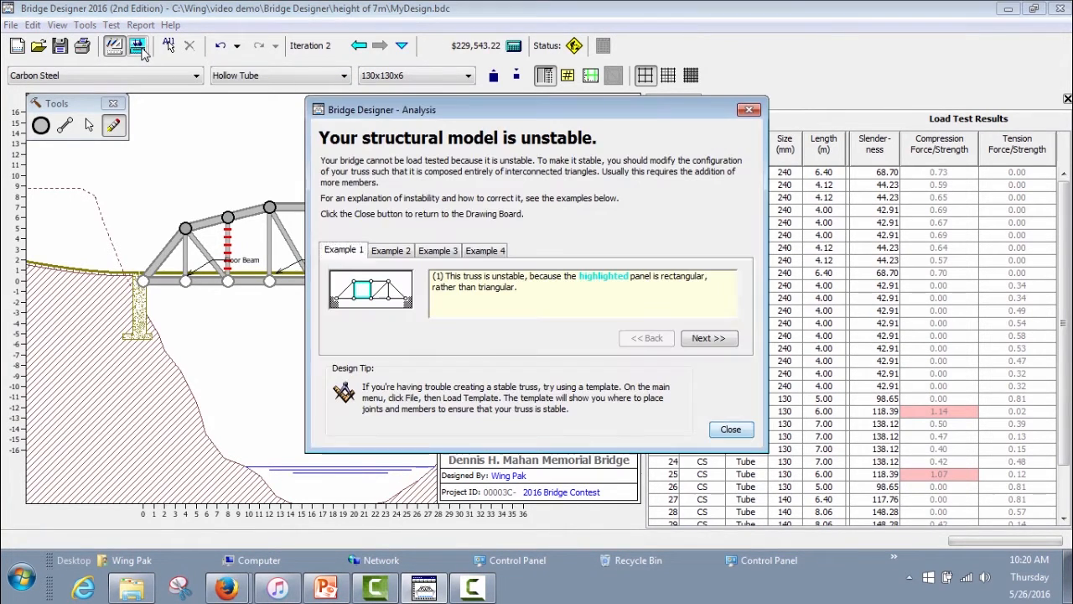
# Review Examples 1 to 4 of unstable trusses in the analysis dialog, and return to the drawing board.
pyautogui.moveTo(490, 95); pyautogui.dragTo(539, 90)
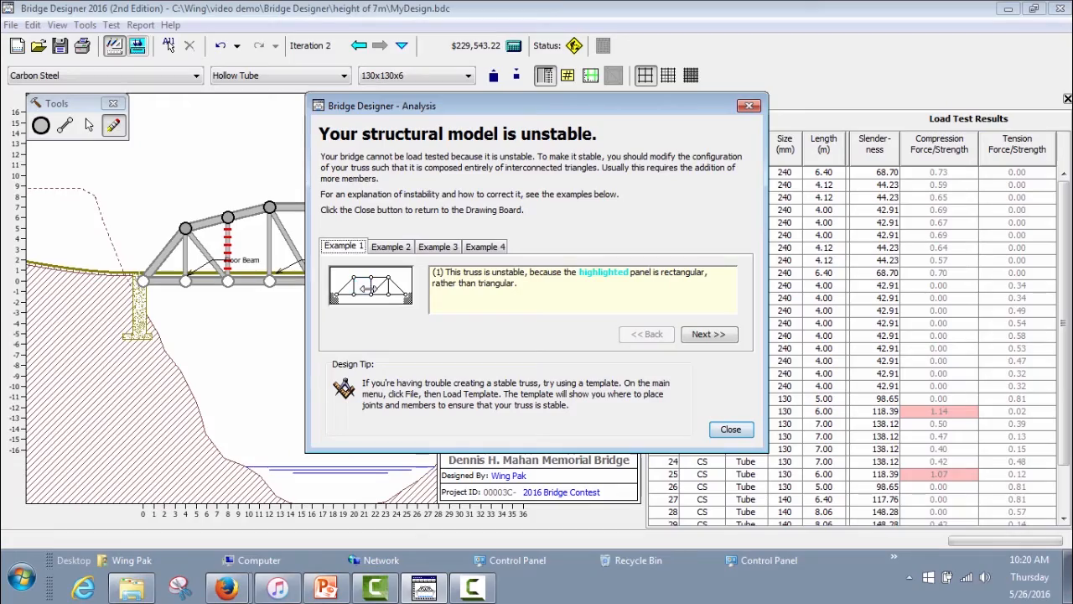
pyautogui.click(713, 333)
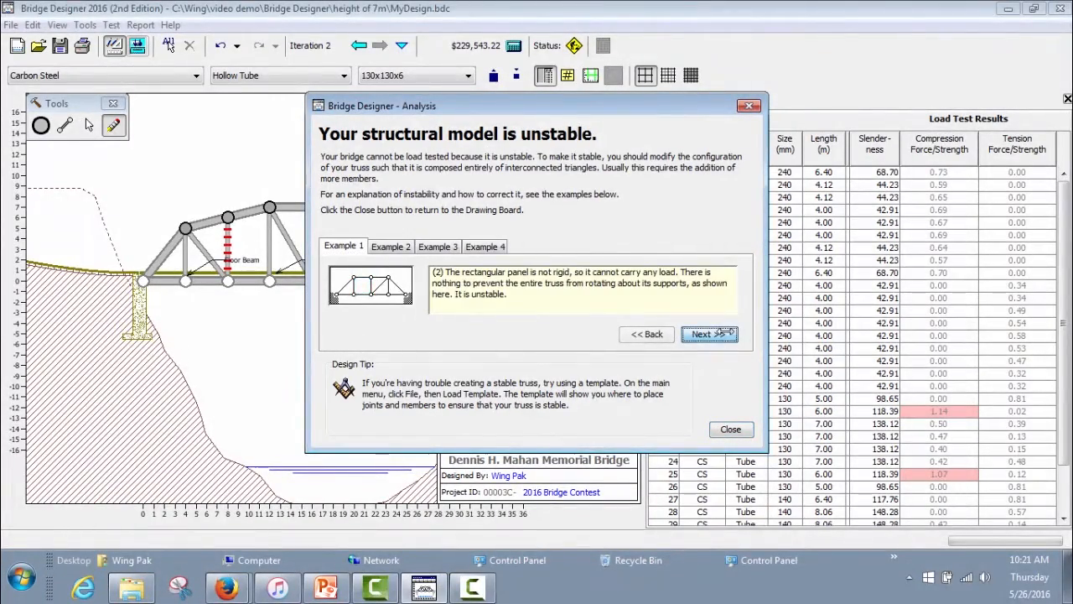
pyautogui.click(384, 244)
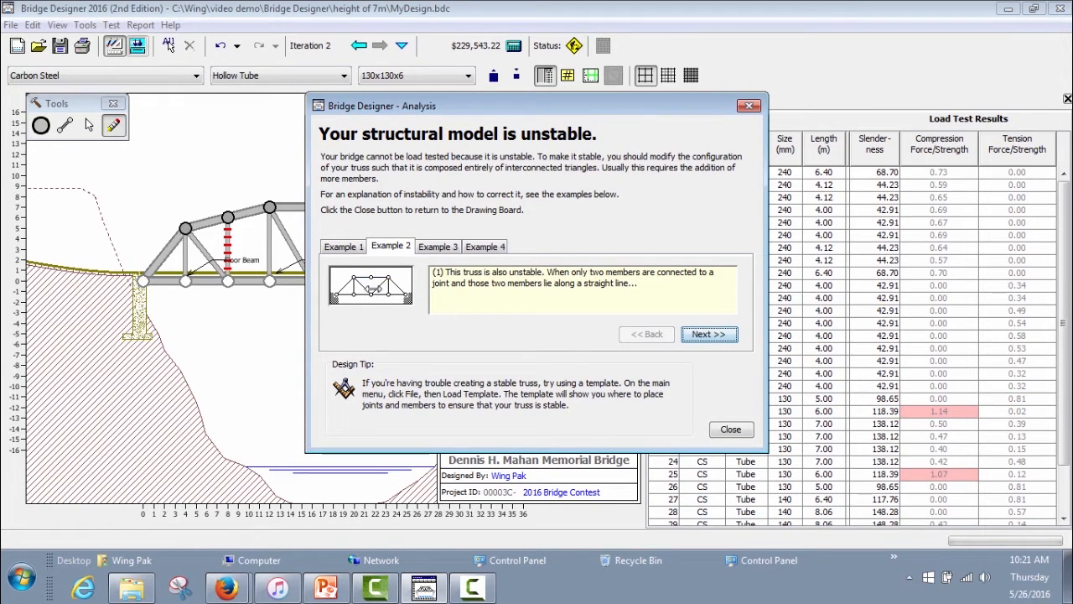
pyautogui.click(709, 333)
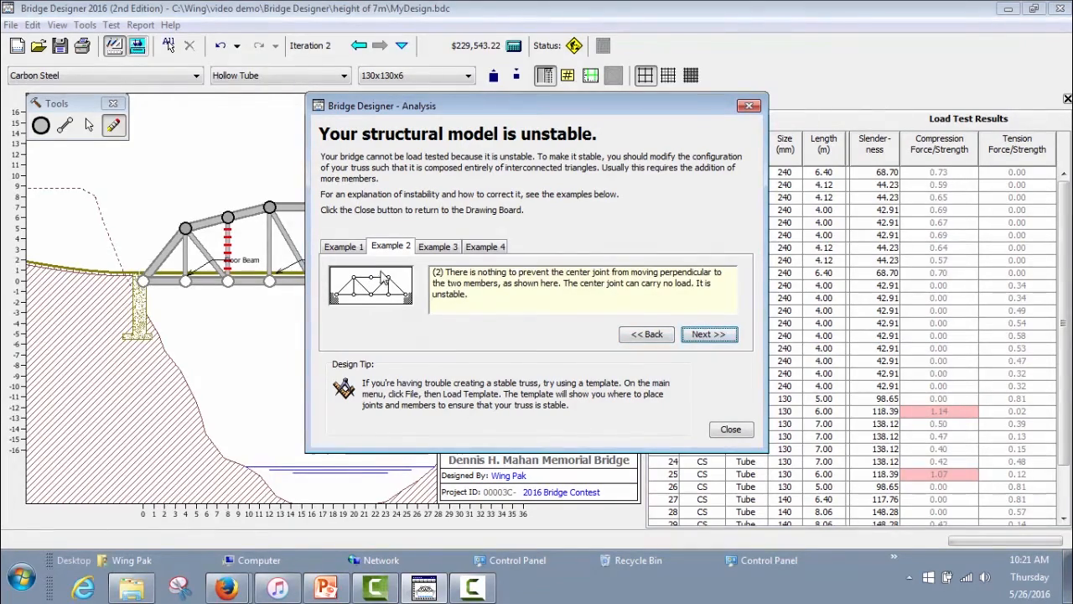
pyautogui.click(435, 248)
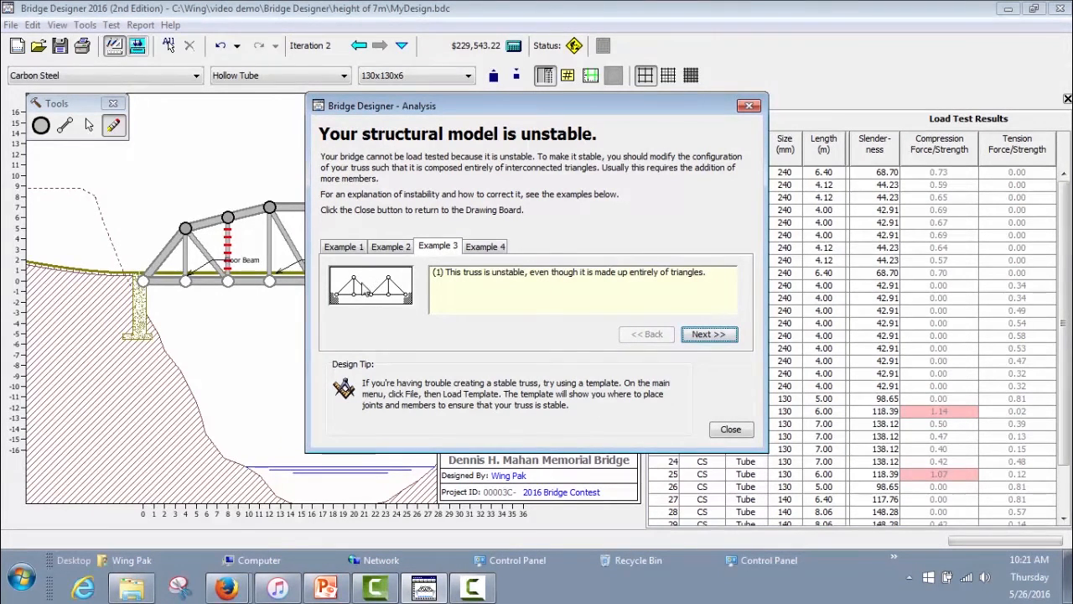
pyautogui.click(694, 334)
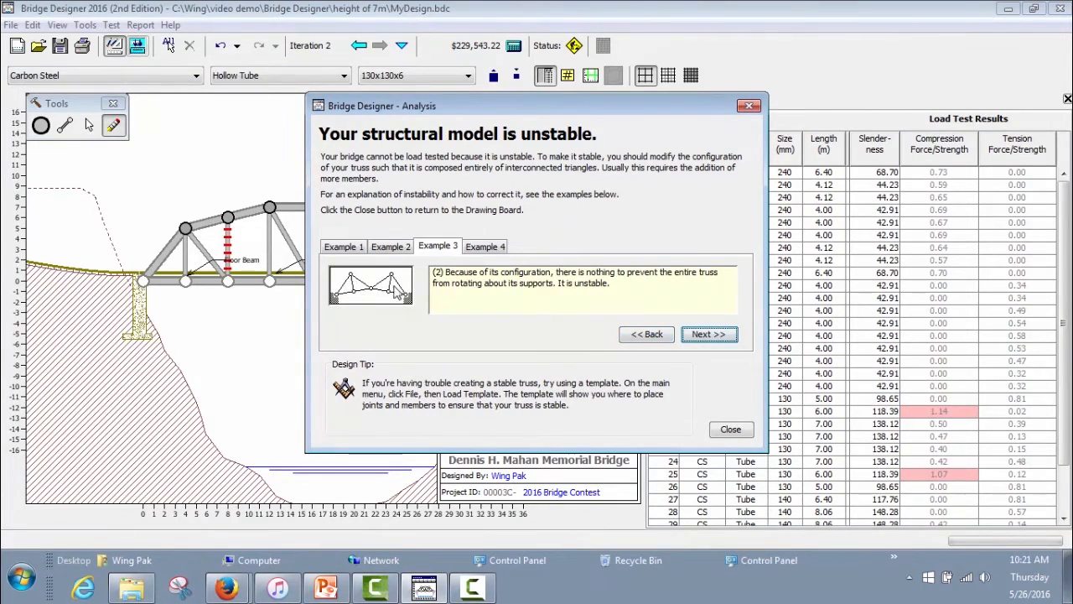
pyautogui.click(493, 249)
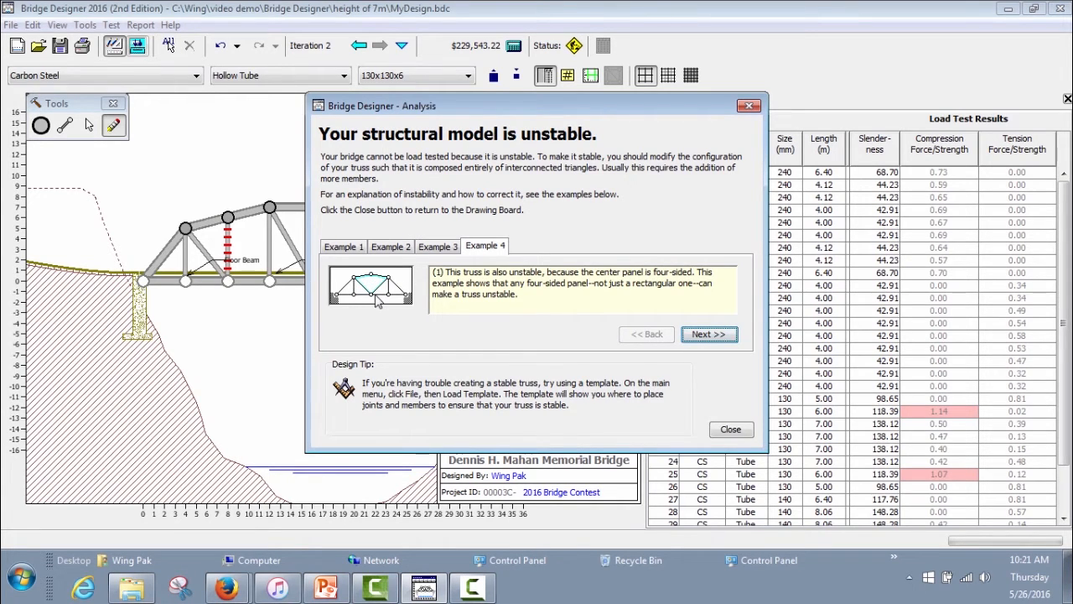
pyautogui.click(730, 429)
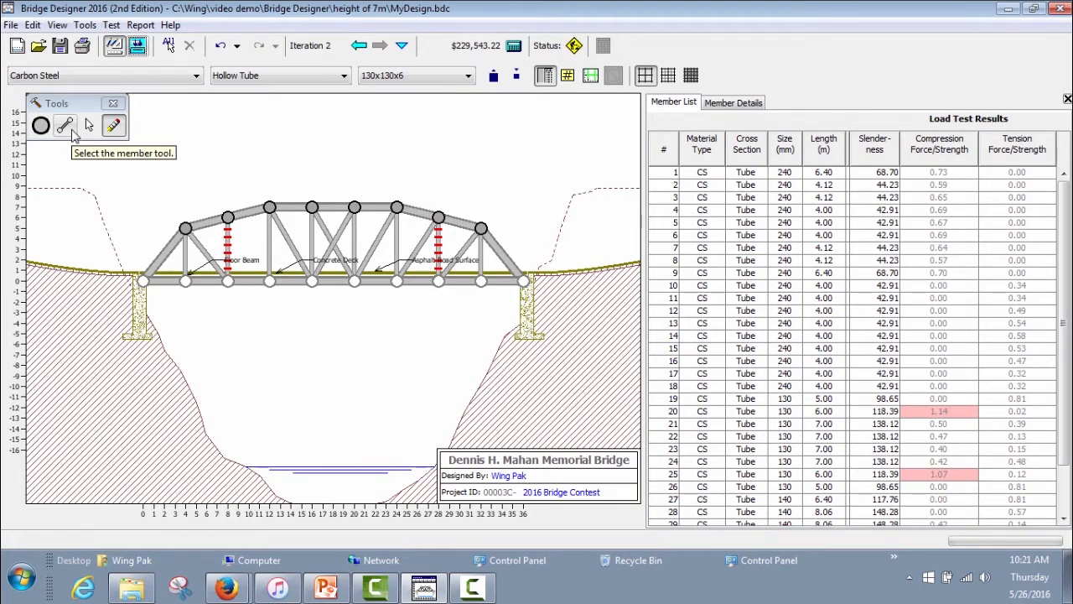
# Add a 140x140x7 hollow tube diagonal from the upper joint at (8, 6) down to the deck joint at (12, 0).
pyautogui.click(470, 76)
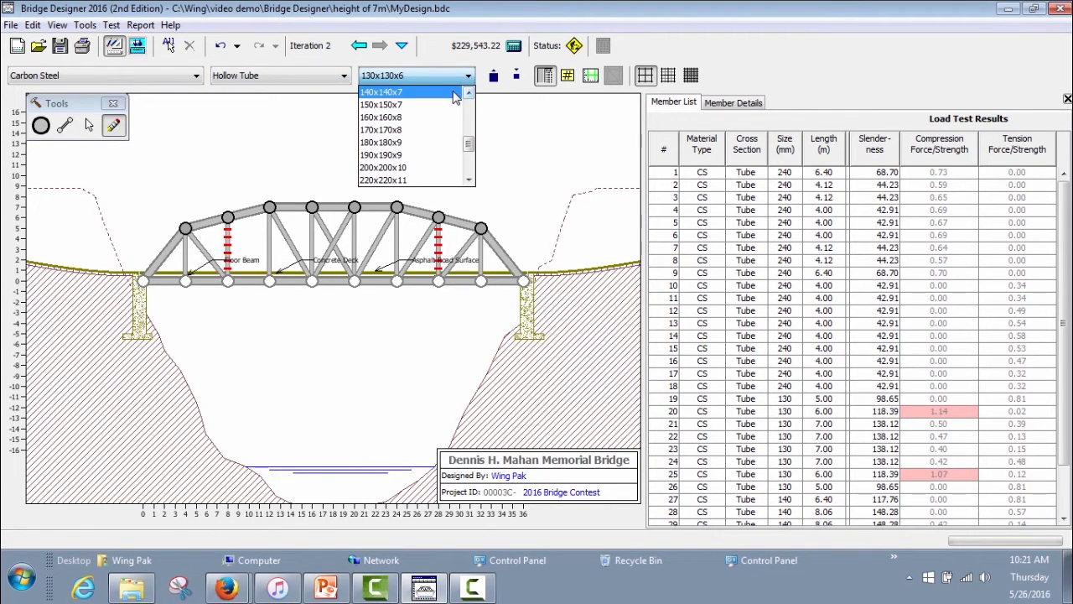
pyautogui.click(454, 93)
pyautogui.click(64, 125)
pyautogui.moveTo(228, 216); pyautogui.dragTo(270, 280)
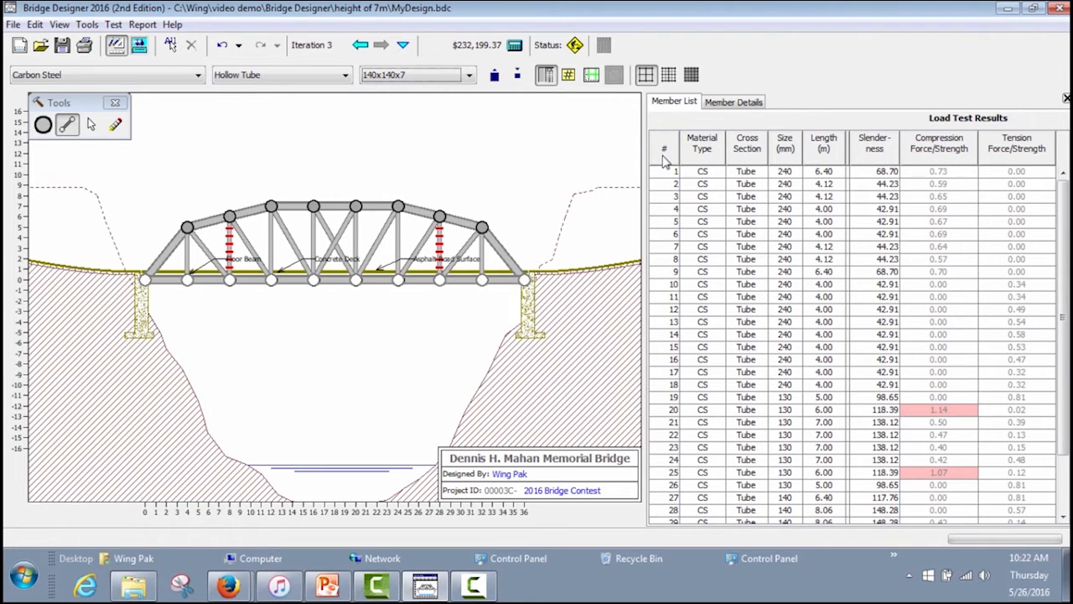
# Resize the vertical member at x = 8 (member 20) to 30x30x2, run the load test, and dismiss the analysis dialog.
pyautogui.click(228, 248)
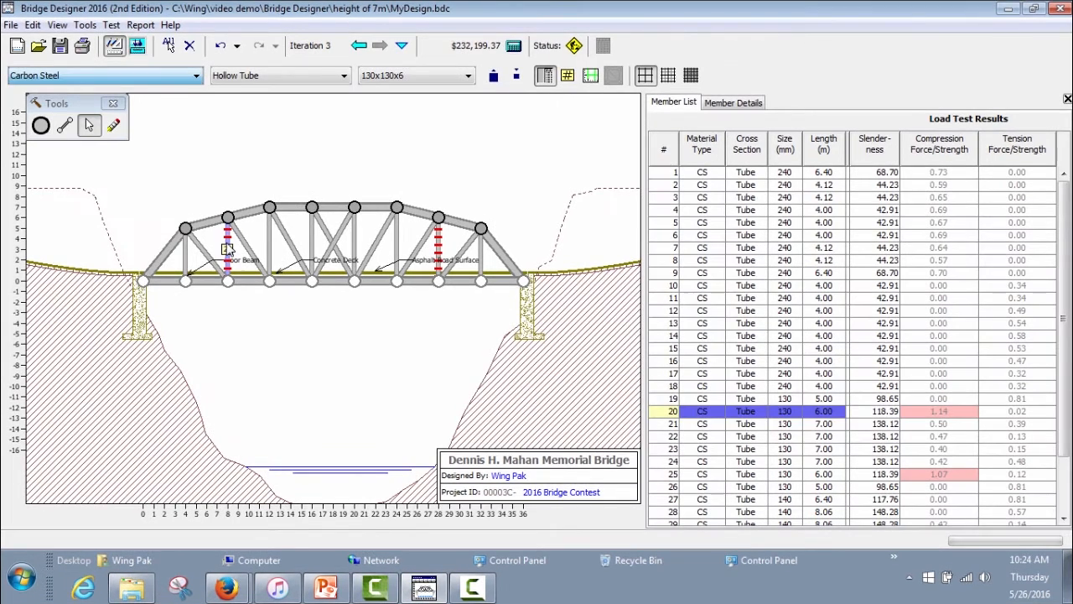
pyautogui.click(431, 79)
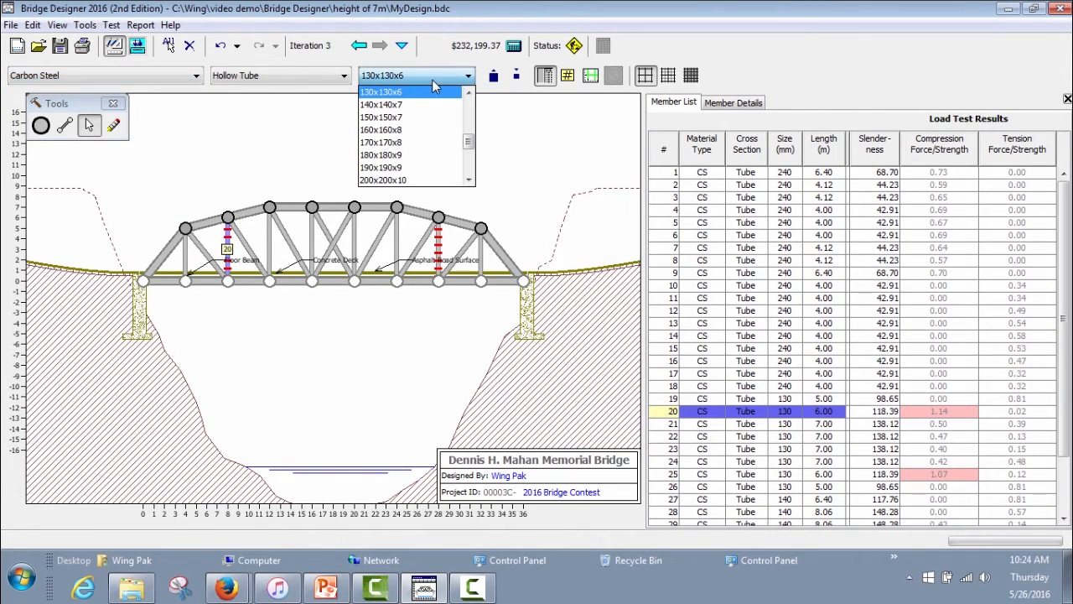
pyautogui.moveTo(468, 148); pyautogui.dragTo(468, 106)
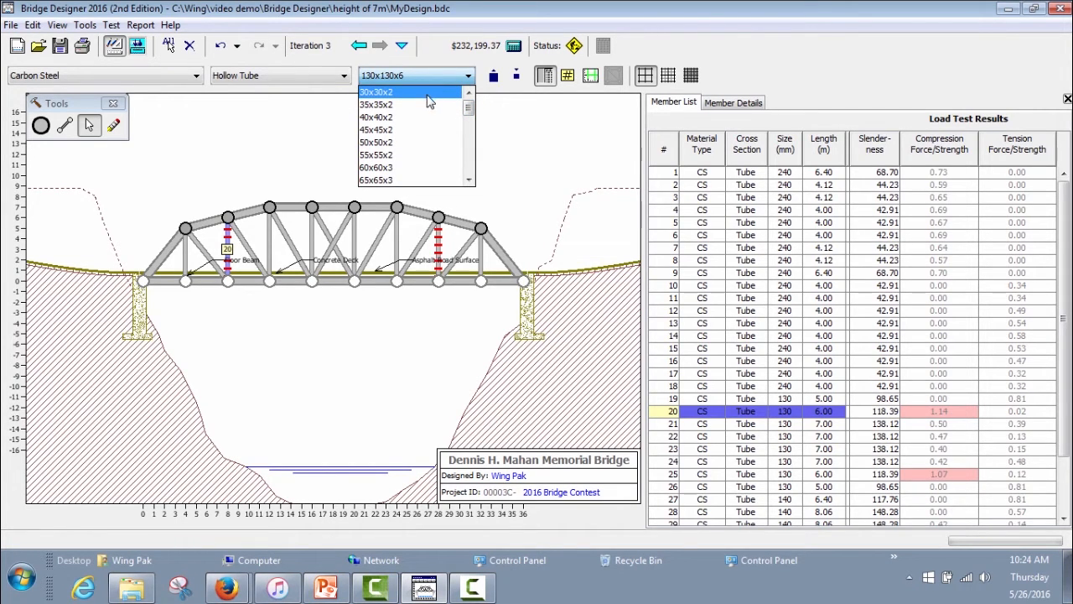
pyautogui.click(427, 93)
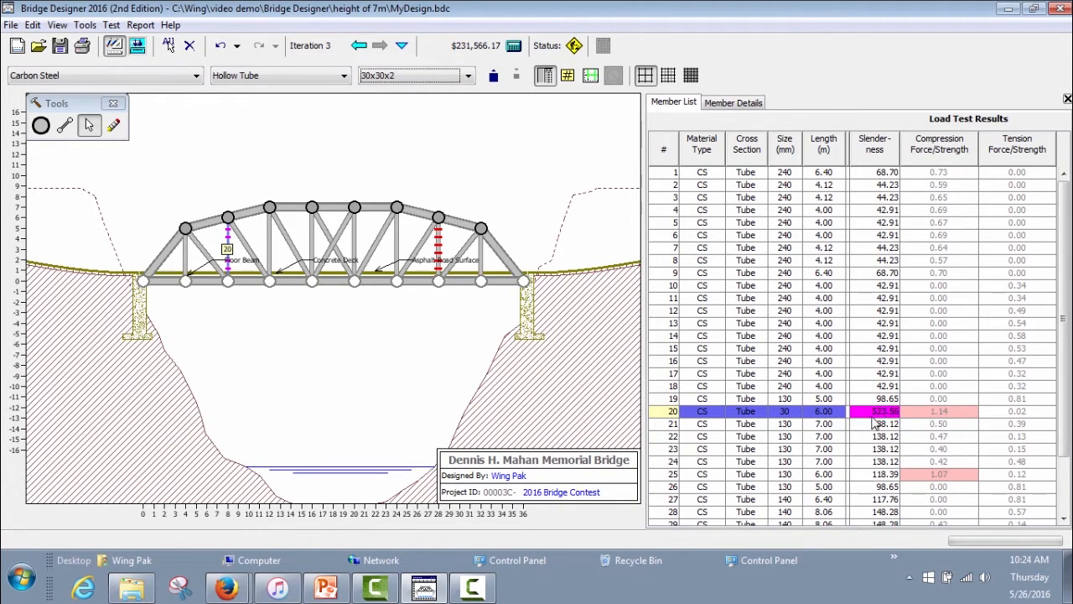
pyautogui.click(138, 48)
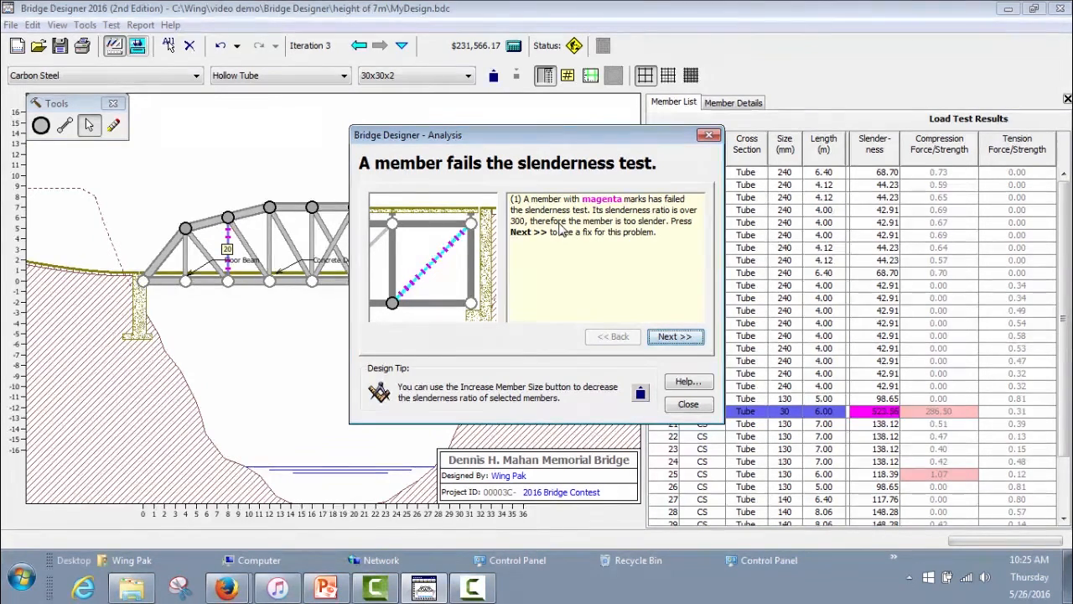
pyautogui.click(688, 406)
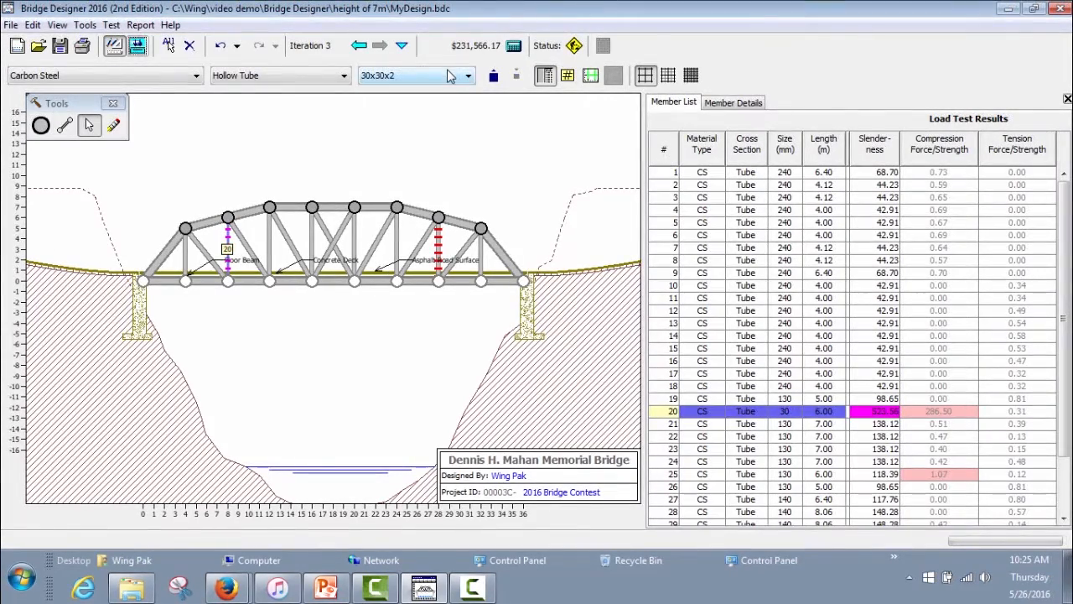
# Set the two vertical members at x = 8 and x = 28 (members 20 and 25) to size 140x140x7.
pyautogui.click(449, 77)
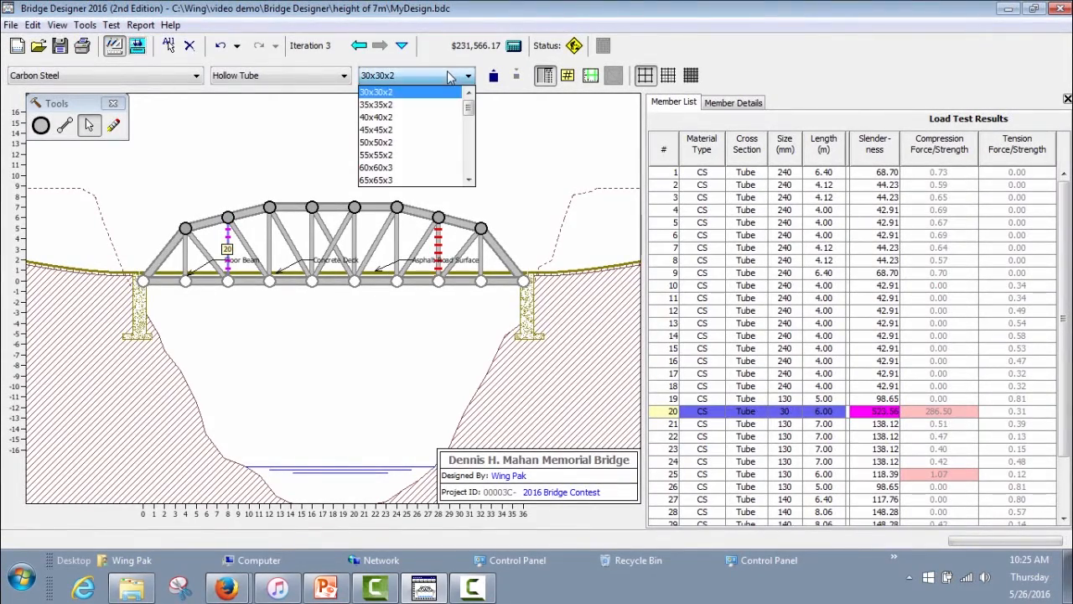
pyautogui.click(470, 151)
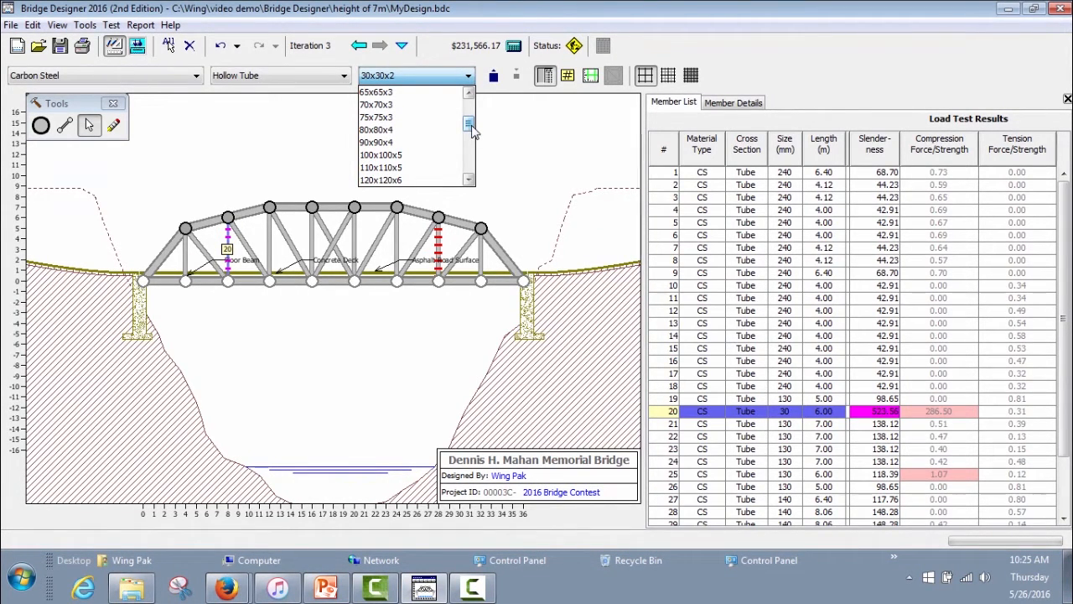
pyautogui.moveTo(472, 124); pyautogui.dragTo(472, 131)
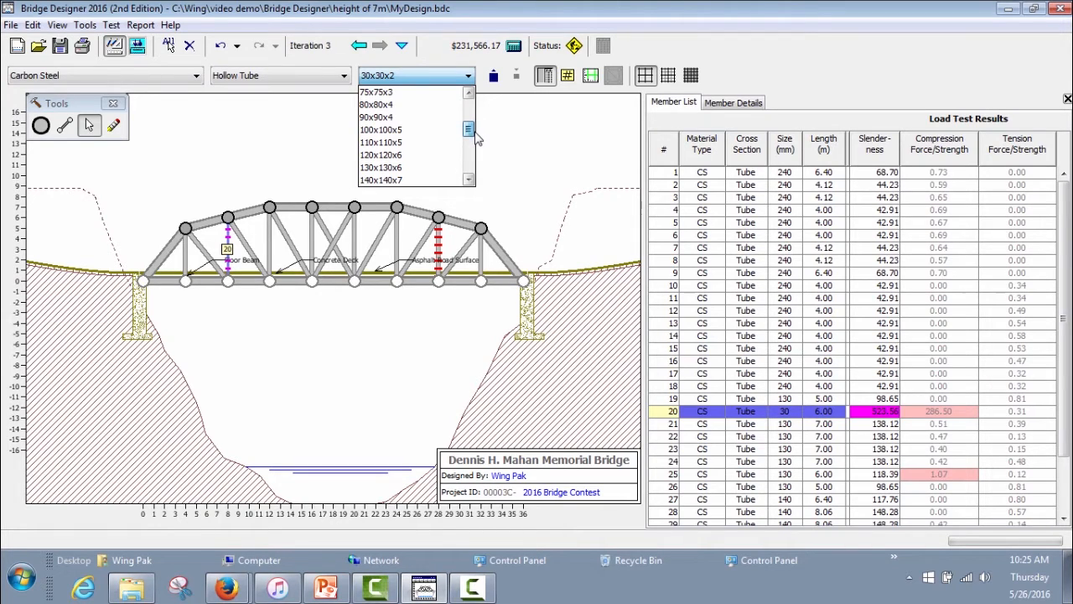
pyautogui.click(412, 181)
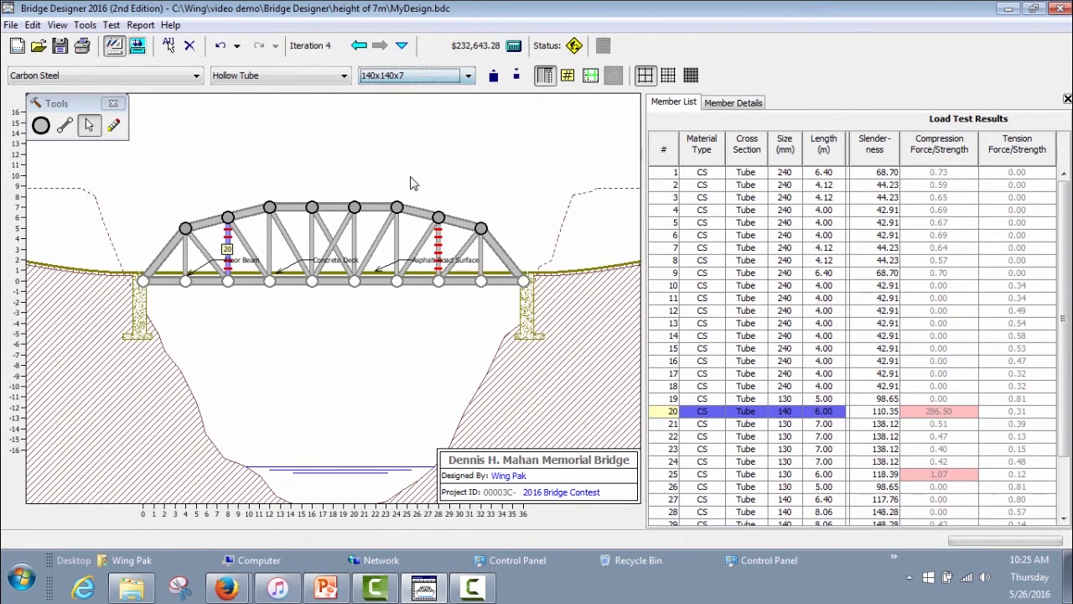
pyautogui.click(437, 255)
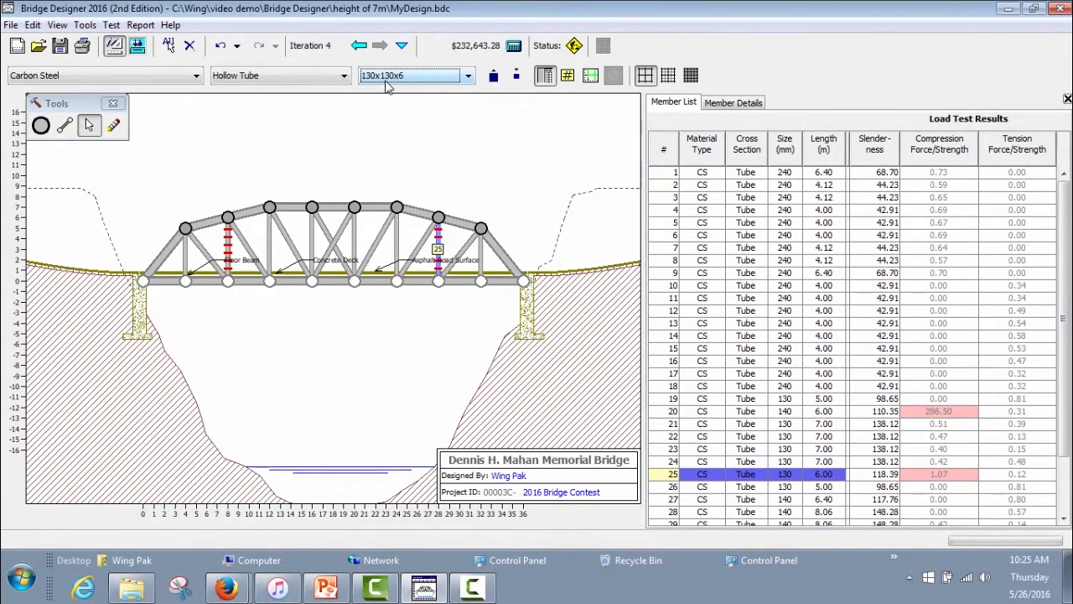
pyautogui.click(468, 77)
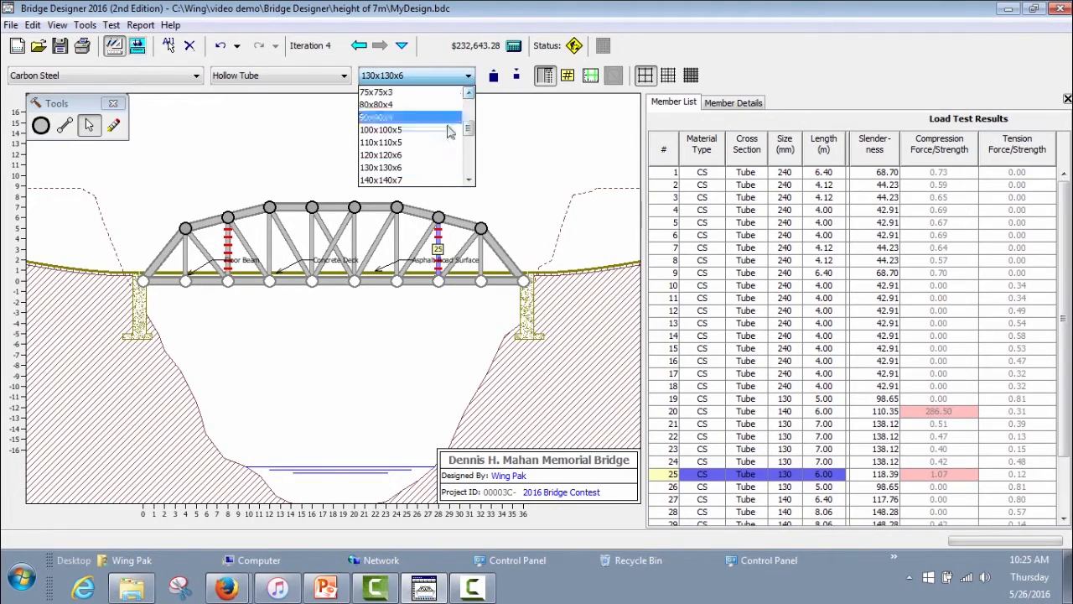
pyautogui.click(428, 180)
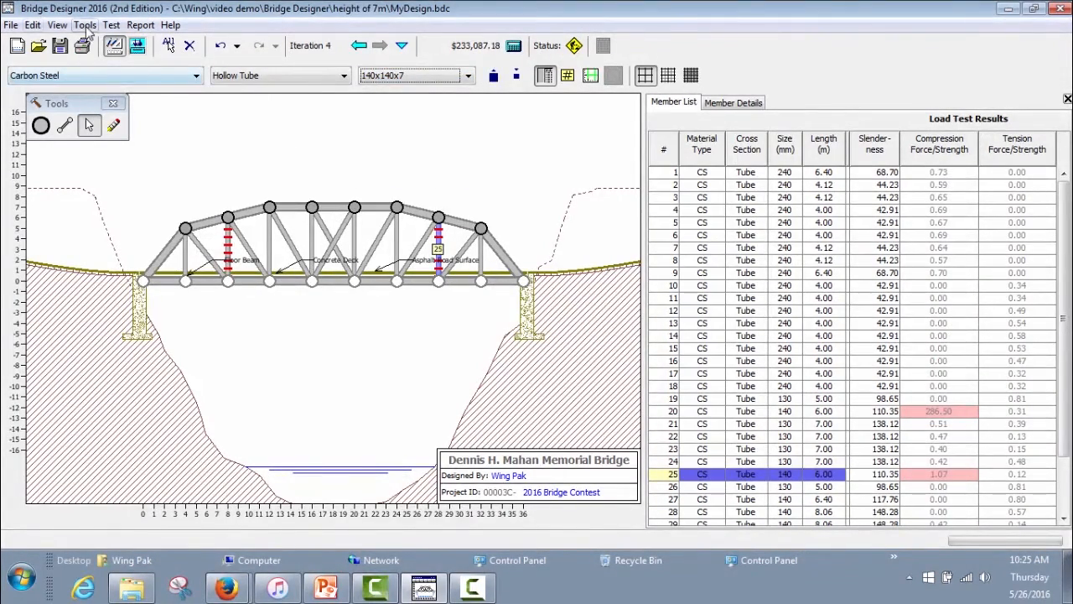
# Run the load test, return to the drawing board, and open the cost calculations report.
pyautogui.click(138, 49)
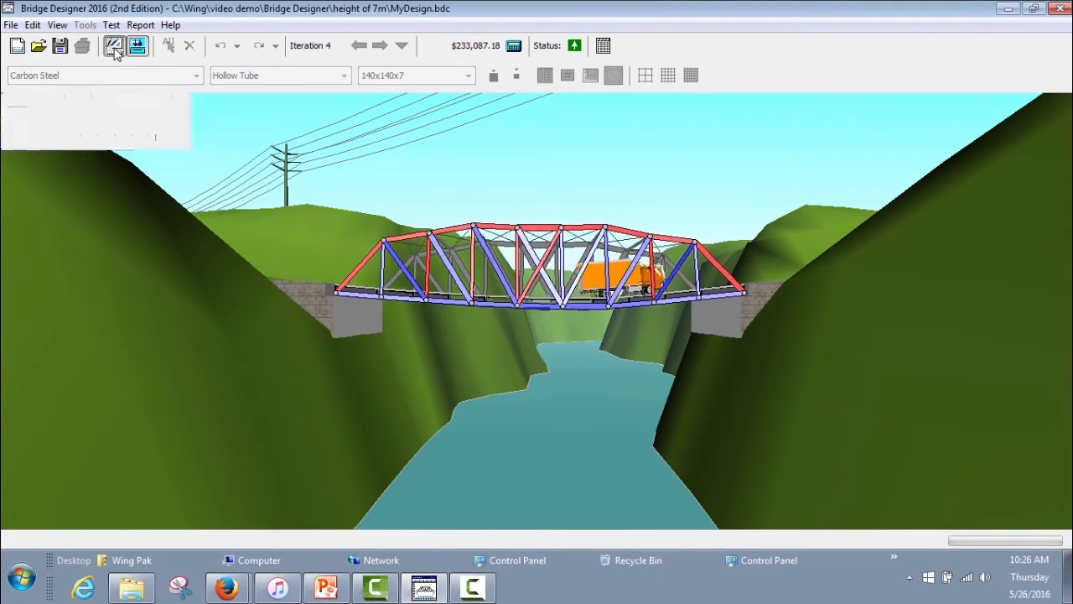
pyautogui.click(114, 49)
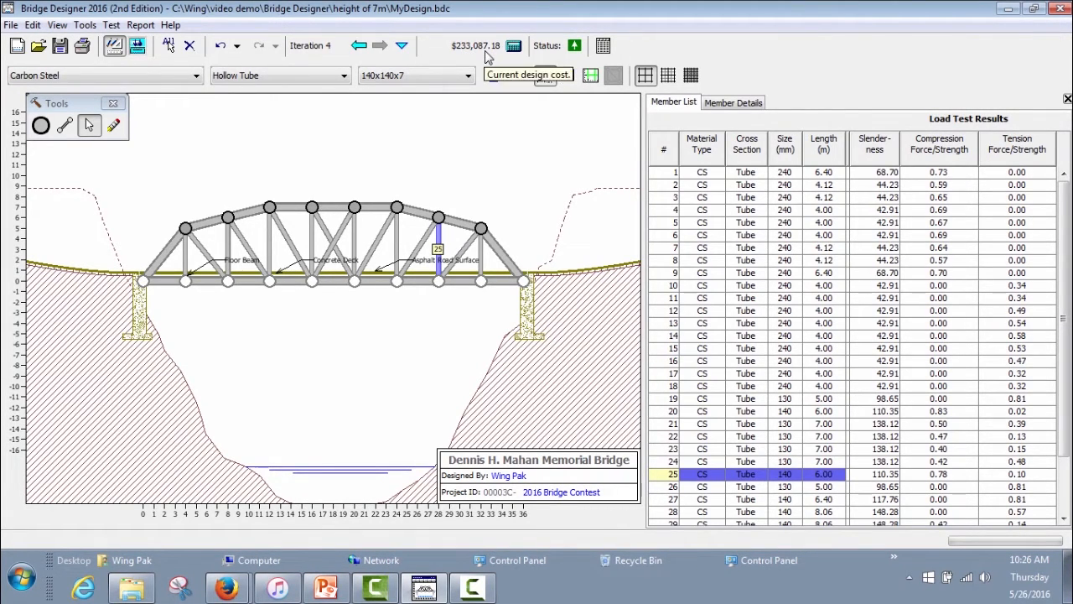
pyautogui.click(140, 26)
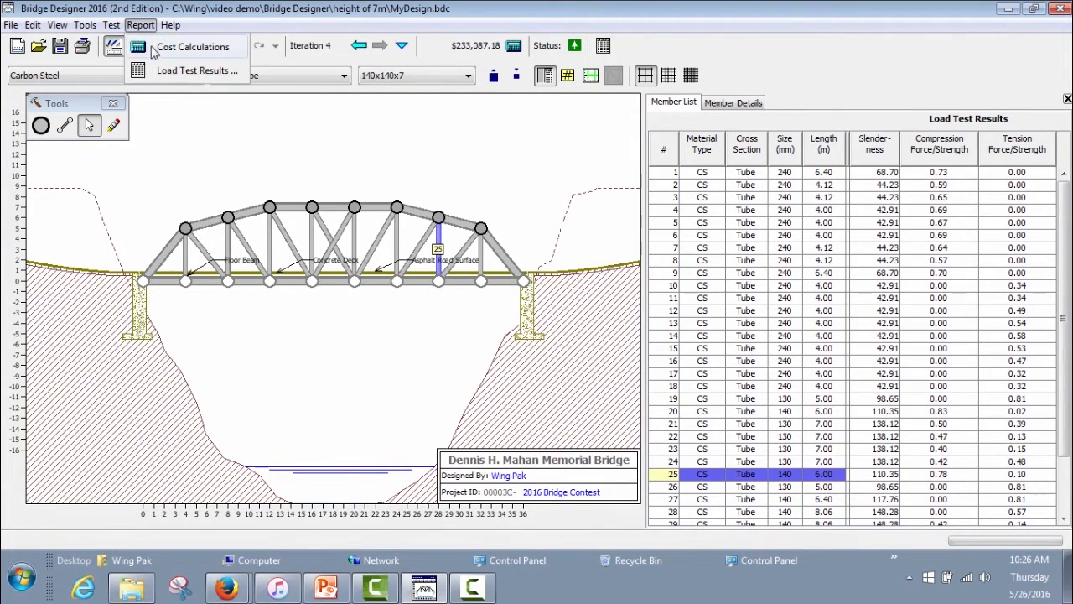
pyautogui.click(191, 48)
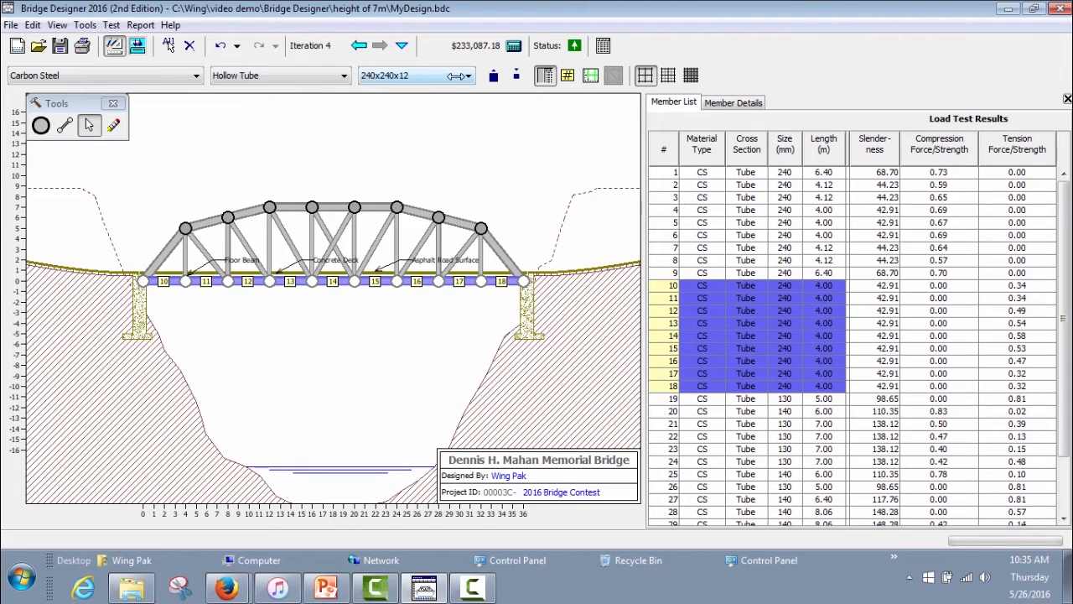
# Set all bottom chord members 10 to 18 to size 190x190x9 and run the load test.
pyautogui.click(453, 76)
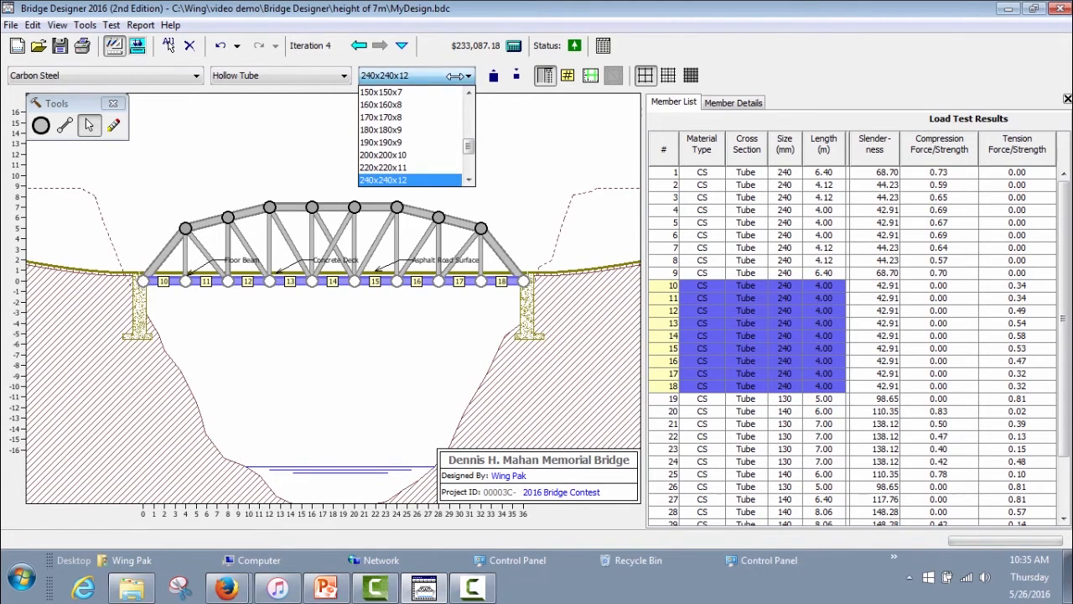
pyautogui.click(433, 142)
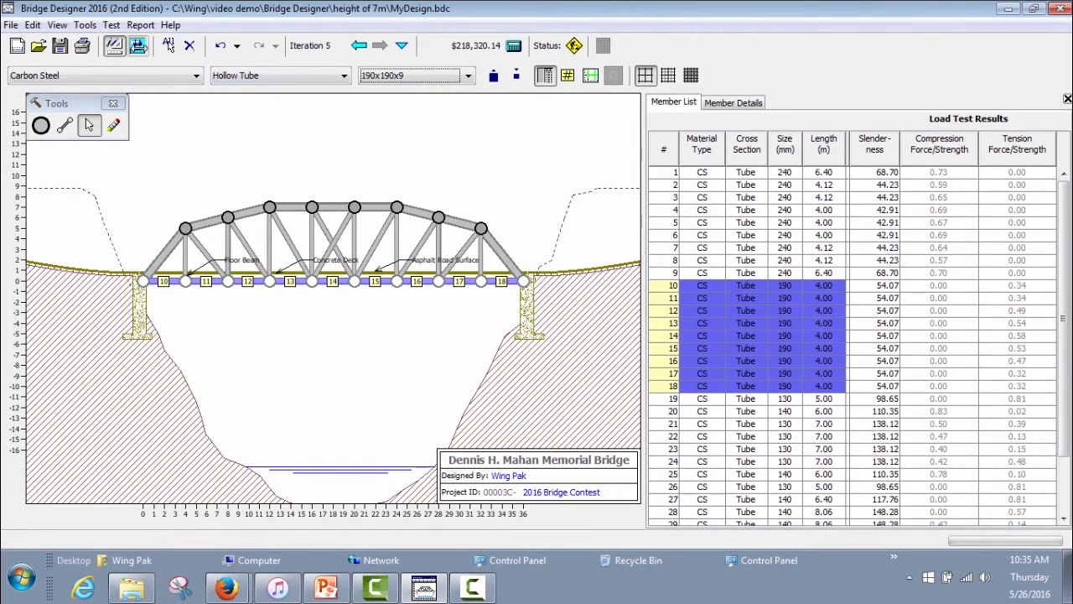
pyautogui.click(138, 45)
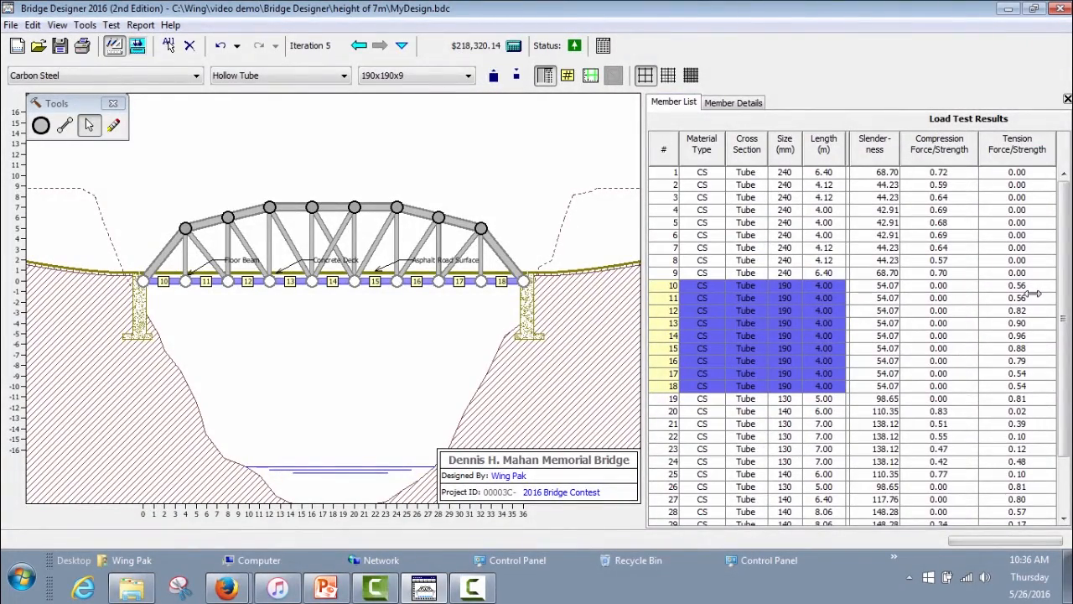
# Set the outer bottom chord members 10, 11, 17 and 18 to size 140x140x7 and run the load test.
pyautogui.click(1029, 285)
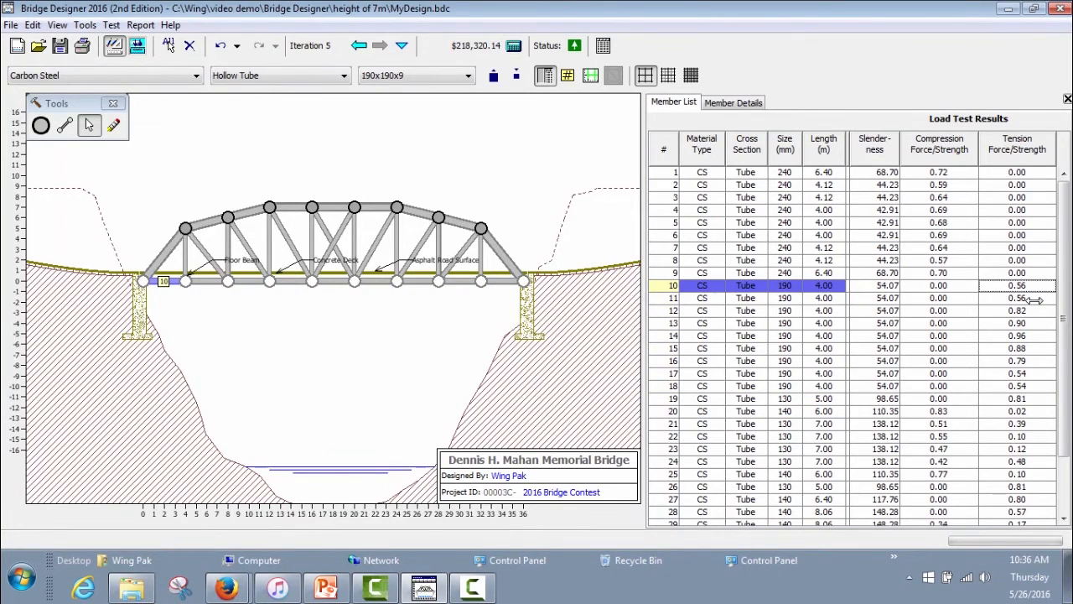
pyautogui.keyDown('shift'); pyautogui.click(1035, 297); pyautogui.keyUp('shift')
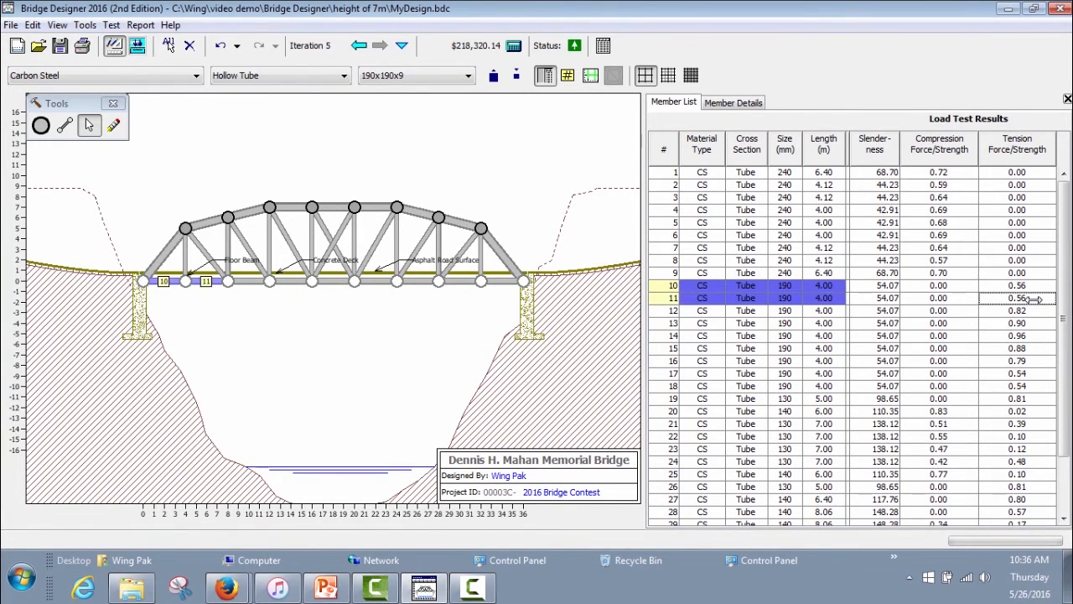
pyautogui.keyDown('shift'); pyautogui.click(1035, 374); pyautogui.keyUp('shift')
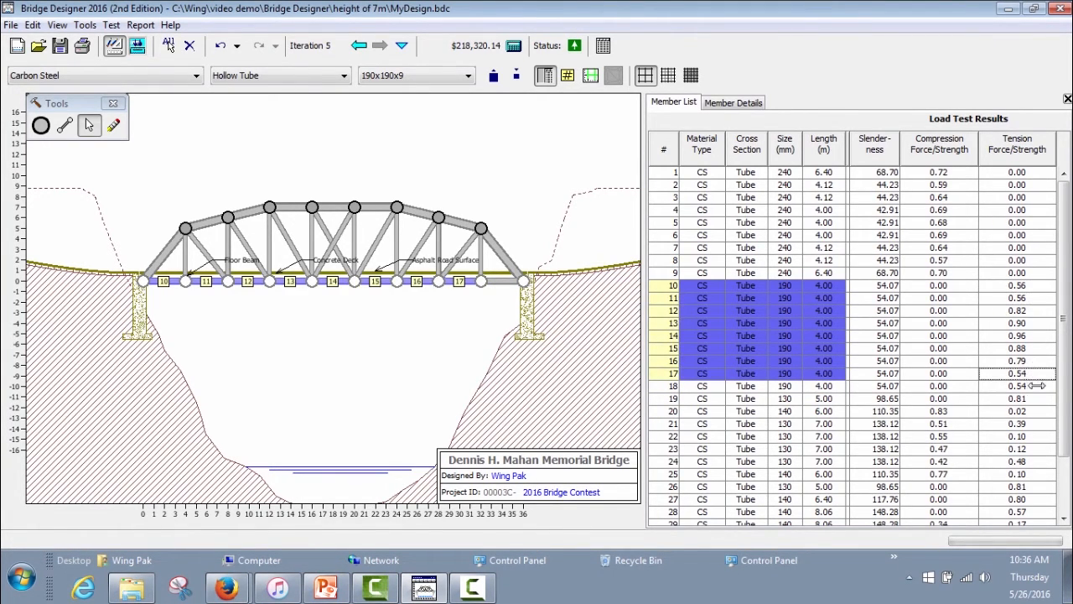
pyautogui.click(1029, 285)
pyautogui.keyDown('shift'); pyautogui.click(1029, 298); pyautogui.keyUp('shift')
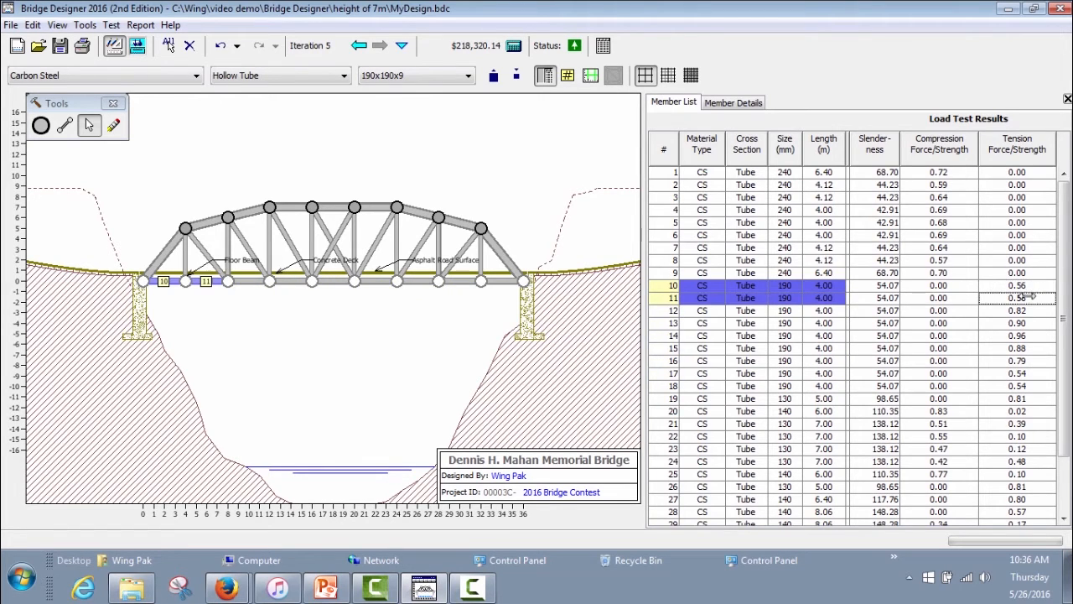
pyautogui.keyDown('ctrl'); pyautogui.click(1023, 372); pyautogui.keyUp('ctrl')
pyautogui.keyDown('ctrl'); pyautogui.keyDown('shift'); pyautogui.click(1023, 385); pyautogui.keyUp('shift'); pyautogui.keyUp('ctrl')
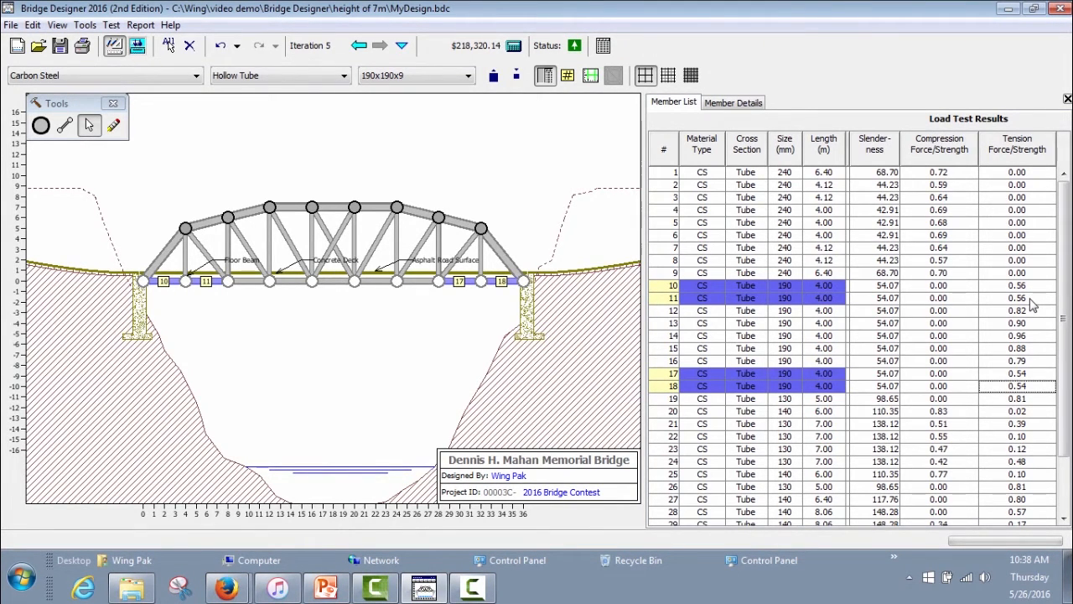
pyautogui.click(440, 79)
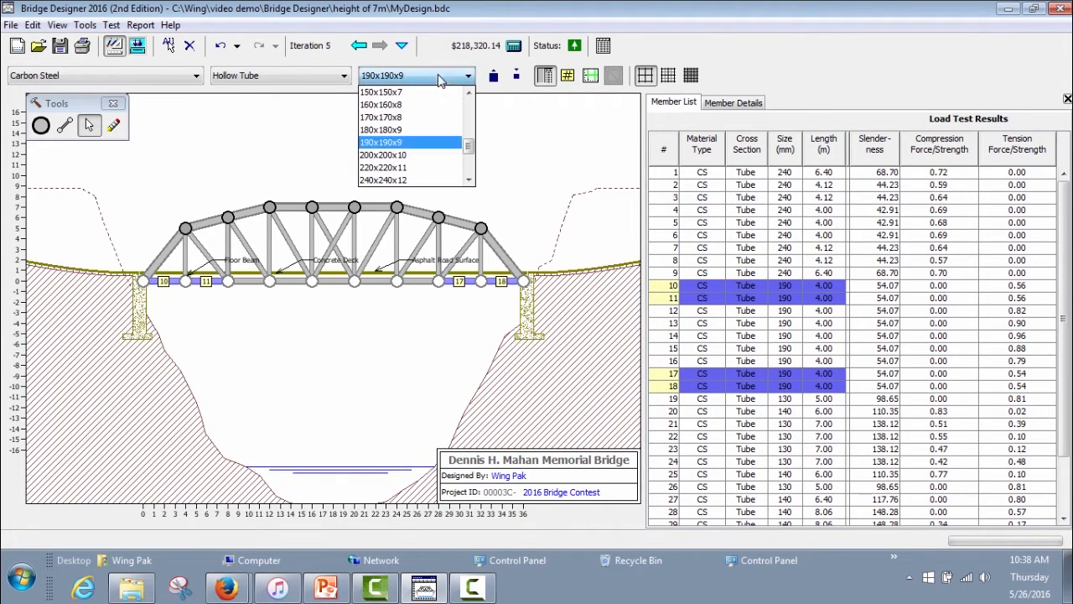
pyautogui.scroll(3, 433, 105)
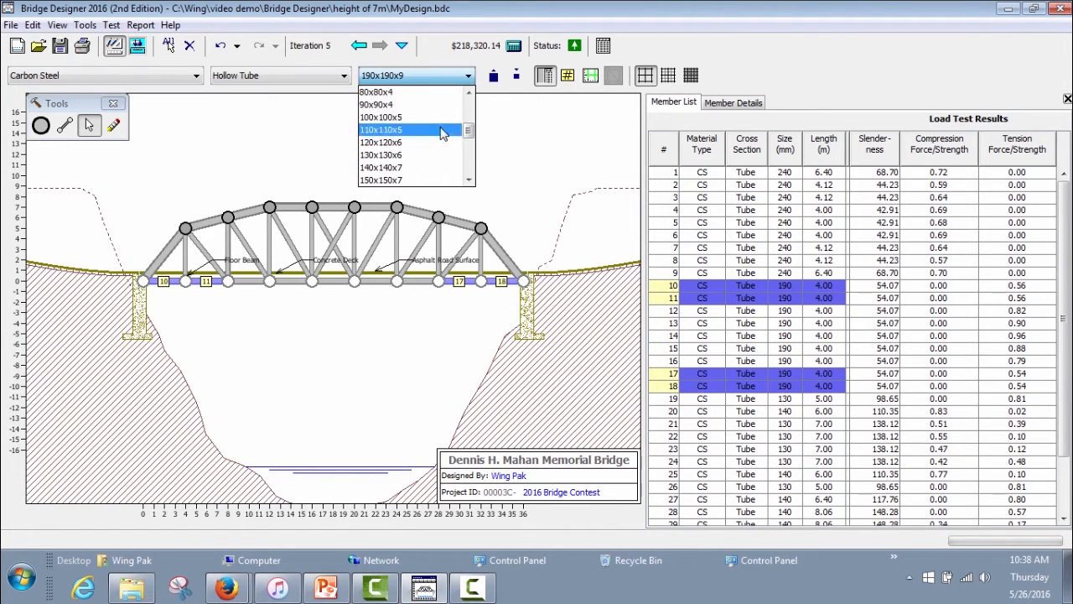
pyautogui.click(431, 170)
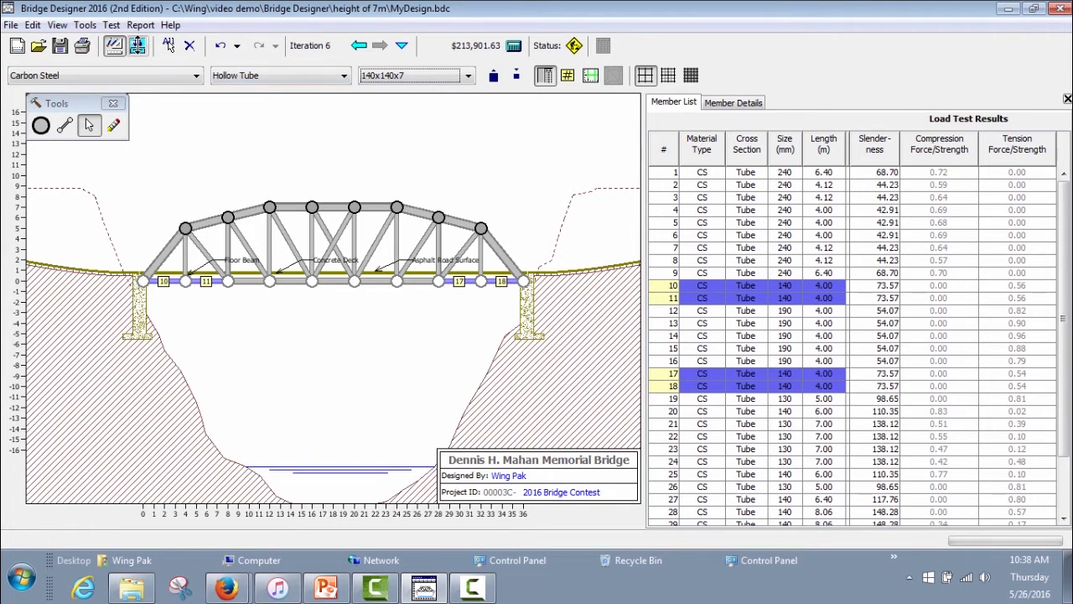
pyautogui.click(137, 45)
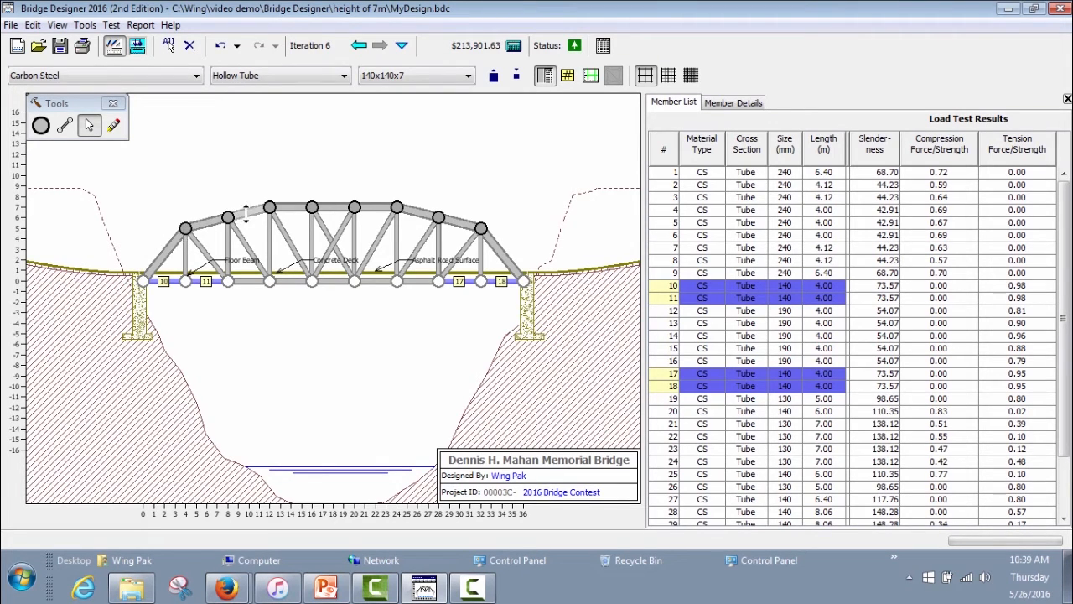
# Display the member details and strength-versus-length graph of bottom chord member 10.
pyautogui.moveTo(250, 210)
pyautogui.click(783, 289)
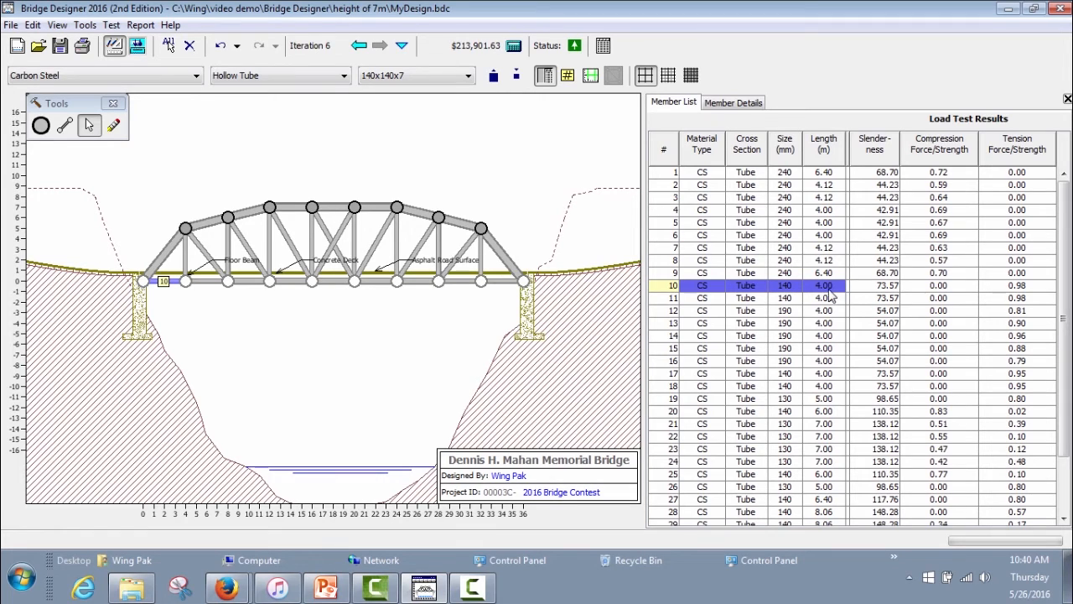
pyautogui.click(725, 102)
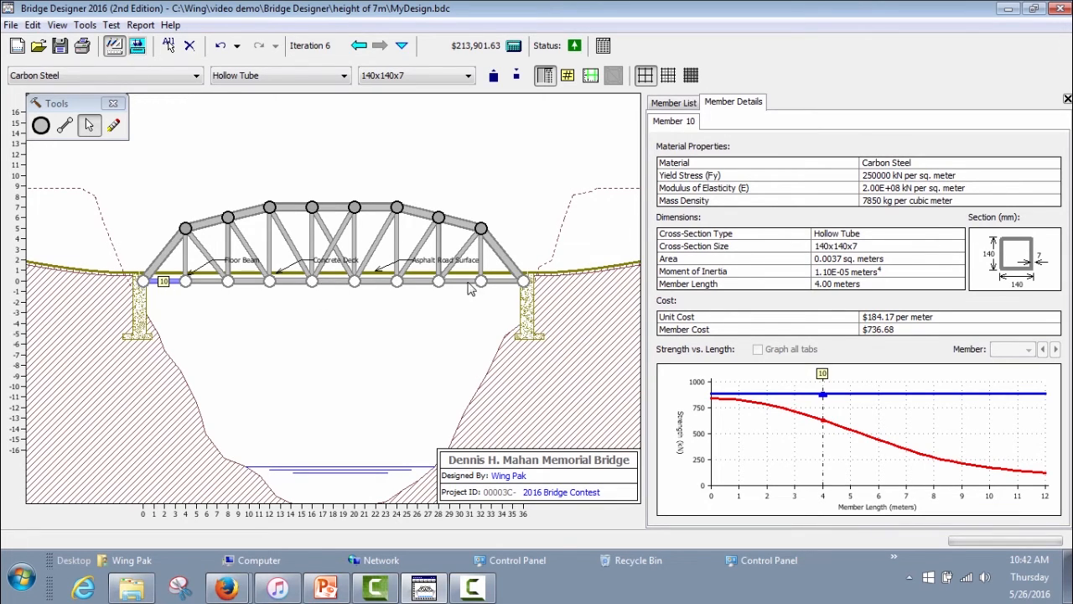
# Change all bottom chord members 10 to 18 to solid bars of size 80x80.
pyautogui.click(192, 279)
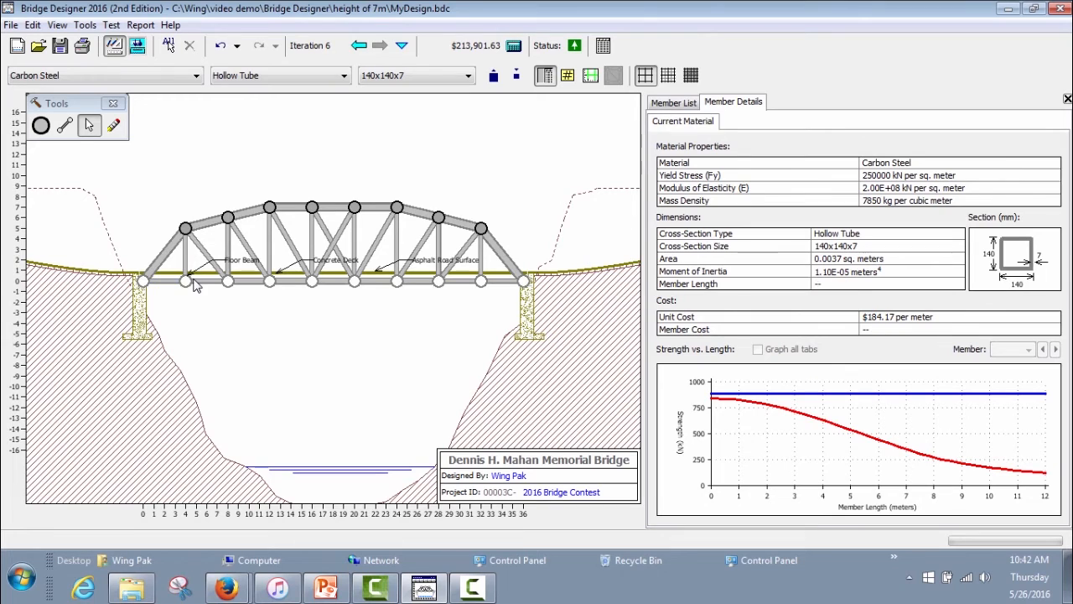
pyautogui.click(177, 281)
pyautogui.keyDown('ctrl'); pyautogui.click(208, 282); pyautogui.keyUp('ctrl')
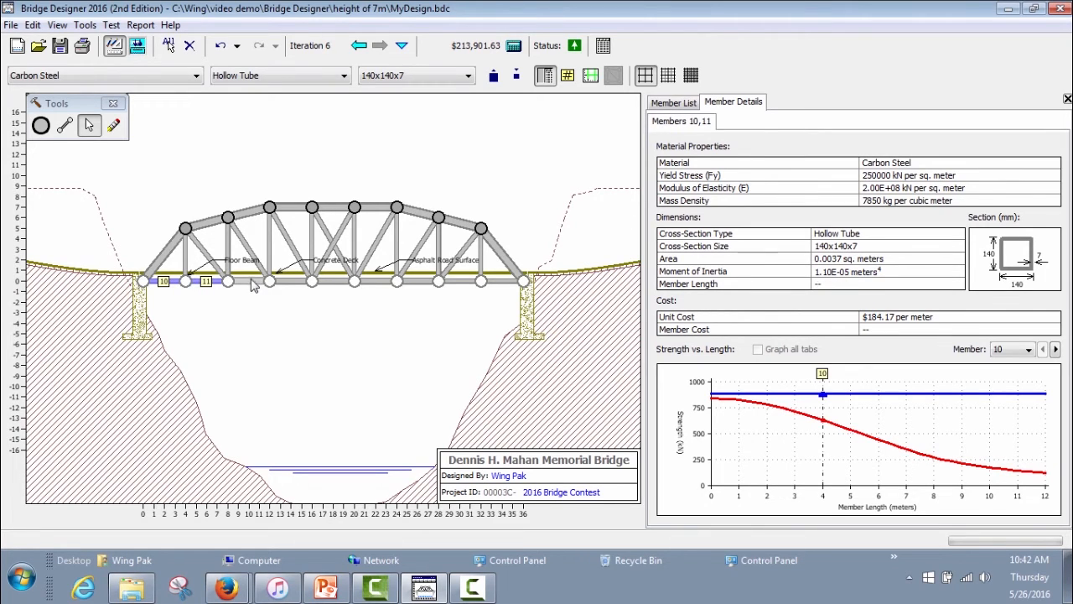
pyautogui.keyDown('ctrl'); pyautogui.click(249, 282); pyautogui.keyUp('ctrl')
pyautogui.keyDown('ctrl'); pyautogui.click(292, 283); pyautogui.keyUp('ctrl')
pyautogui.keyDown('ctrl'); pyautogui.click(334, 282); pyautogui.keyUp('ctrl')
pyautogui.keyDown('ctrl'); pyautogui.click(375, 282); pyautogui.keyUp('ctrl')
pyautogui.keyDown('ctrl'); pyautogui.click(417, 283); pyautogui.keyUp('ctrl')
pyautogui.keyDown('ctrl'); pyautogui.click(459, 283); pyautogui.keyUp('ctrl')
pyautogui.keyDown('ctrl'); pyautogui.click(501, 282); pyautogui.keyUp('ctrl')
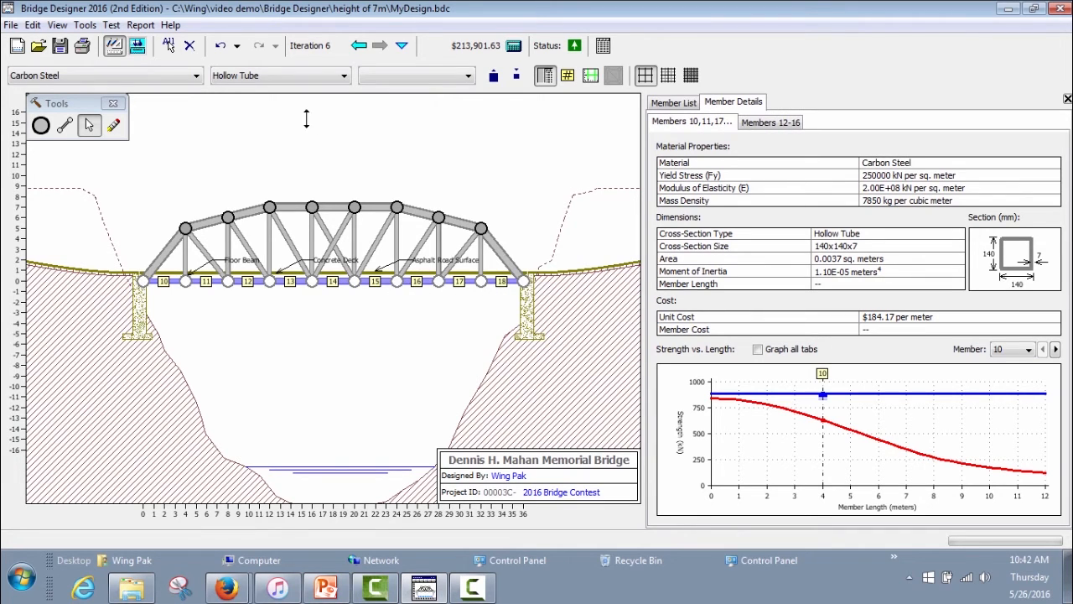
pyautogui.click(342, 76)
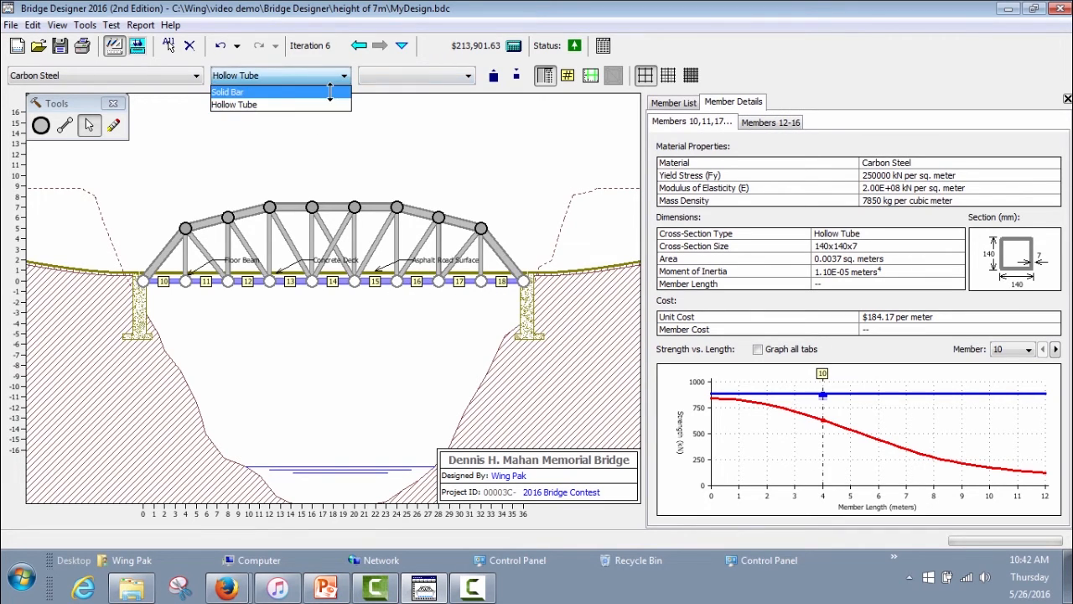
pyautogui.click(330, 92)
pyautogui.click(458, 73)
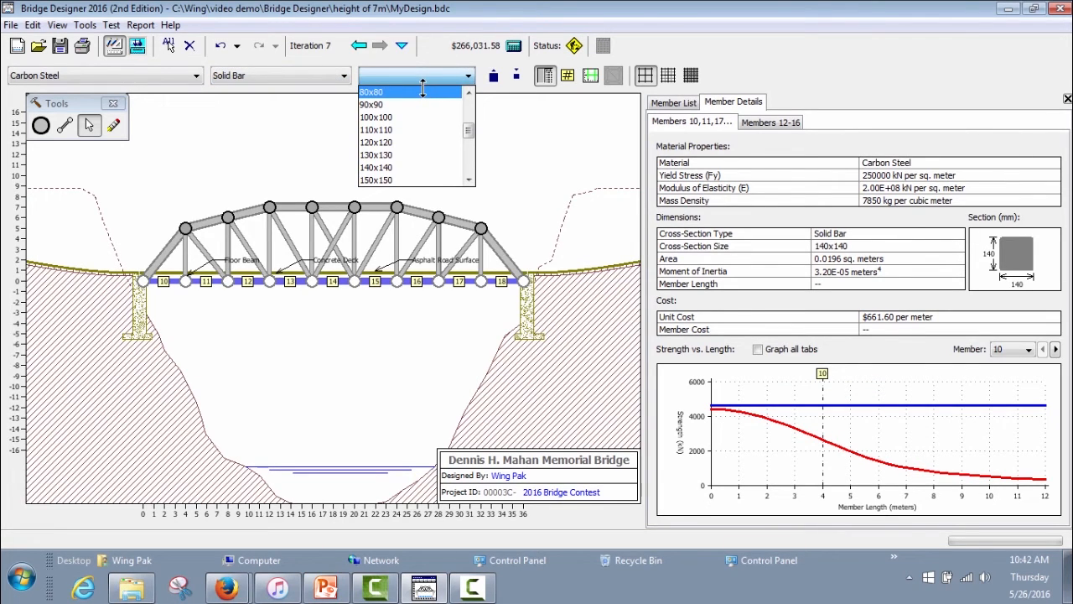
pyautogui.click(423, 90)
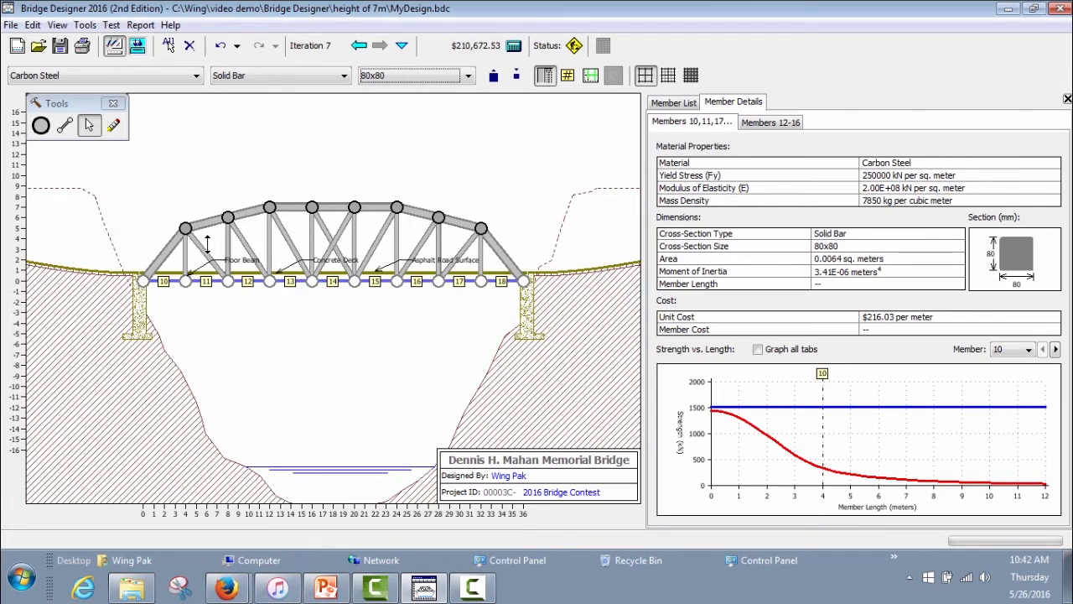
# Set the outer bottom chord members 10, 11, 17 and 18 to size 70x70 and run the load test.
pyautogui.click(174, 280)
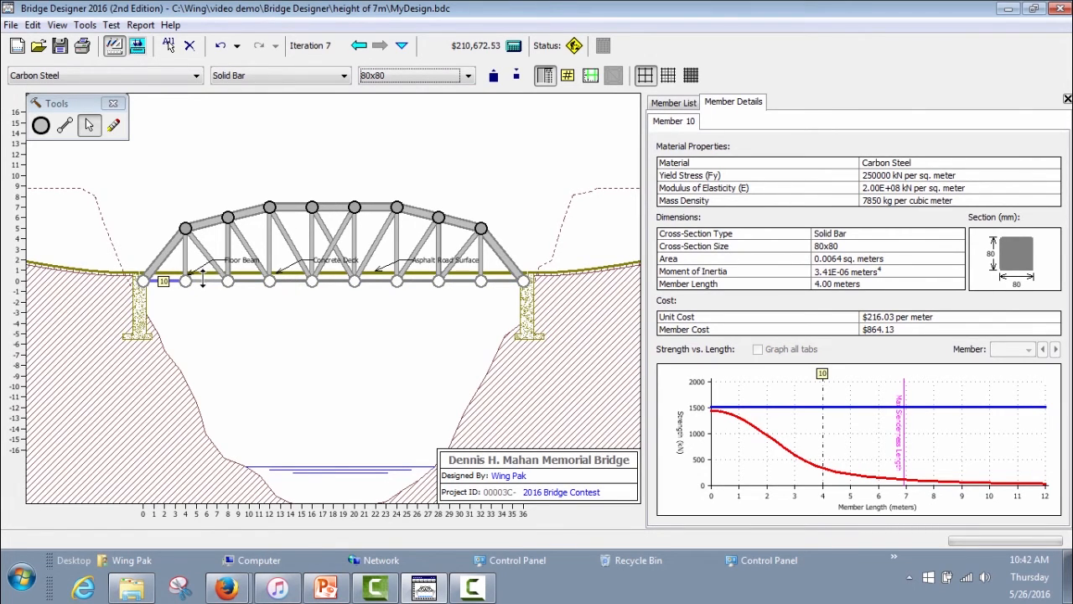
pyautogui.keyDown('ctrl'); pyautogui.click(201, 280); pyautogui.keyUp('ctrl')
pyautogui.keyDown('ctrl'); pyautogui.click(501, 281); pyautogui.keyUp('ctrl')
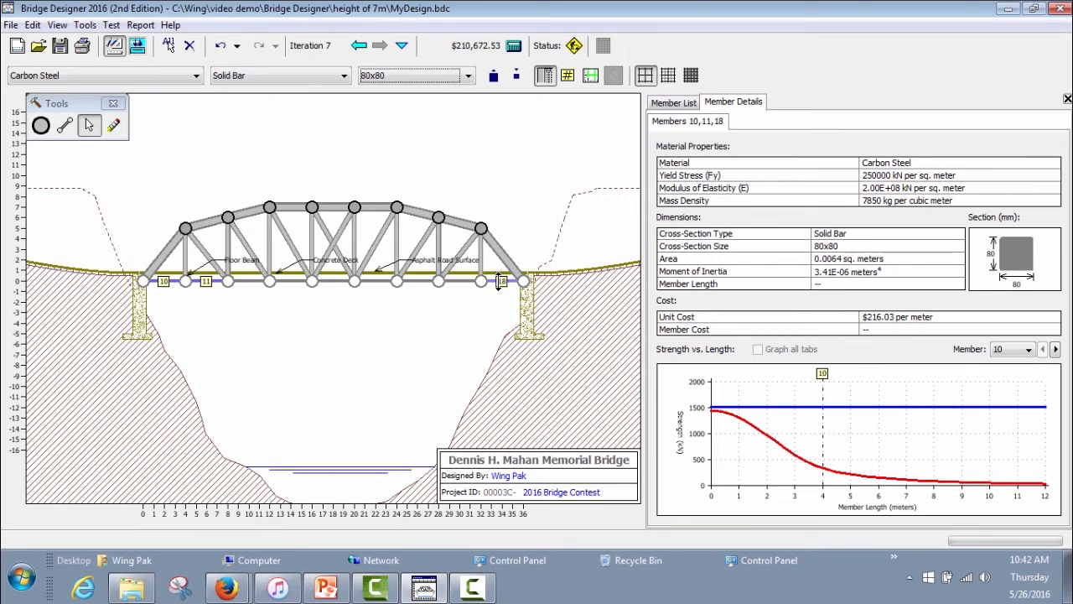
pyautogui.keyDown('ctrl'); pyautogui.click(458, 281); pyautogui.keyUp('ctrl')
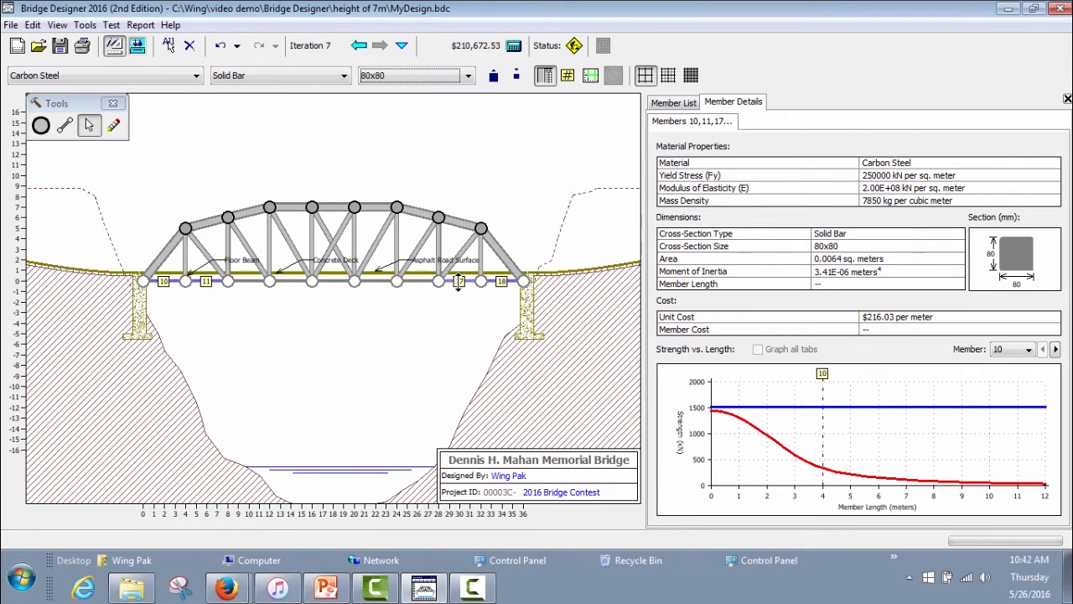
pyautogui.click(468, 76)
pyautogui.click(467, 93)
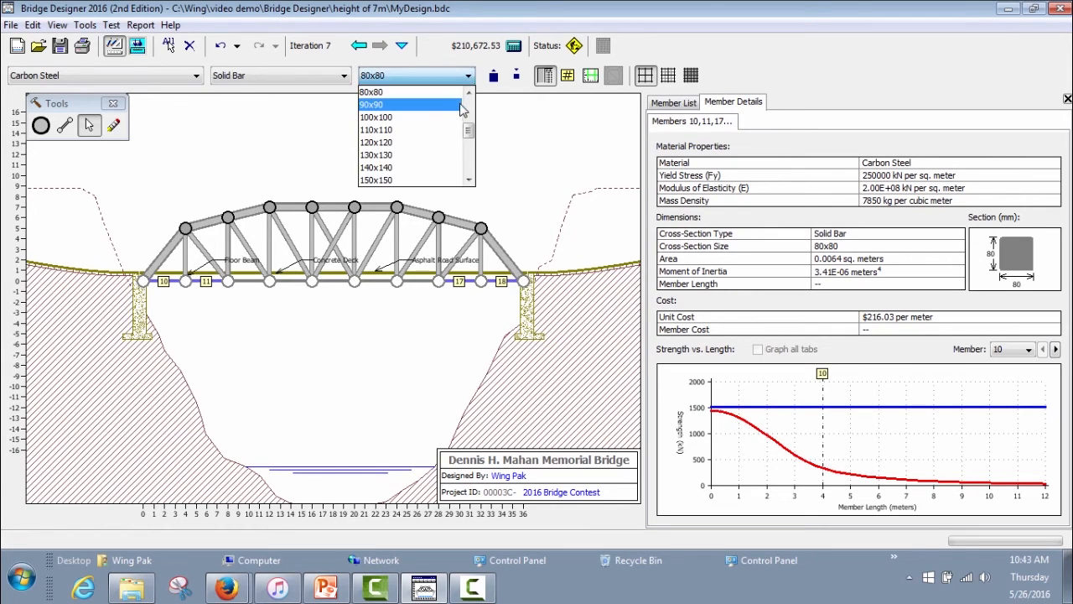
pyautogui.click(468, 93)
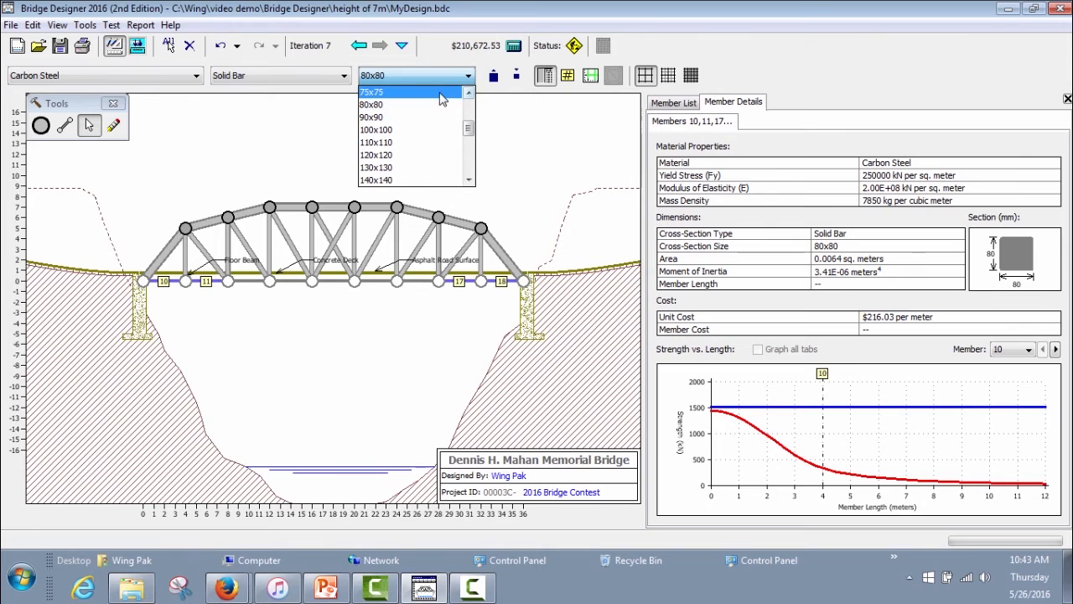
pyautogui.click(469, 94)
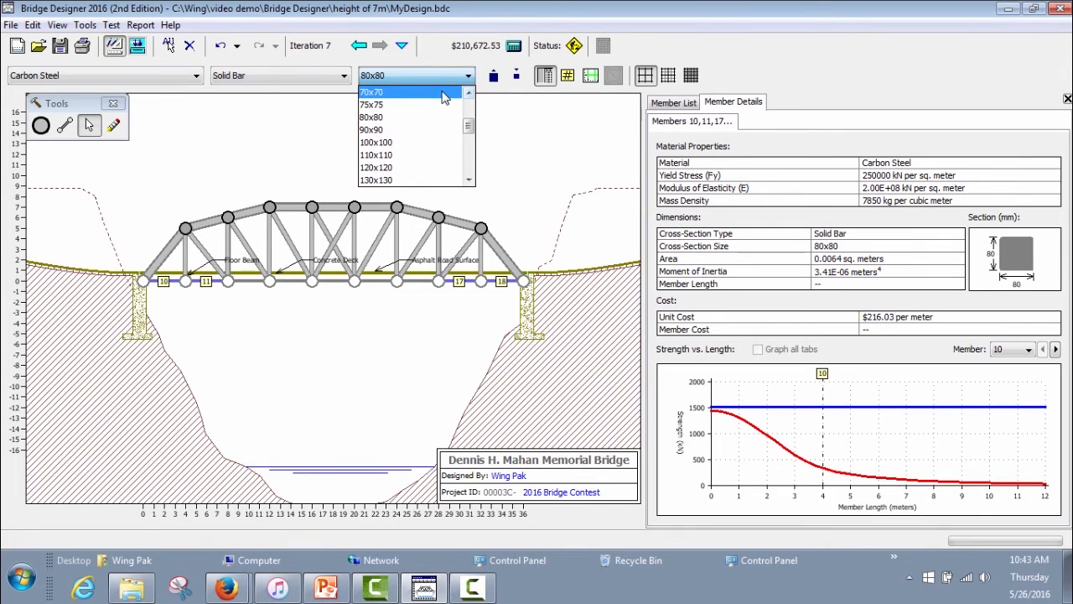
pyautogui.click(444, 93)
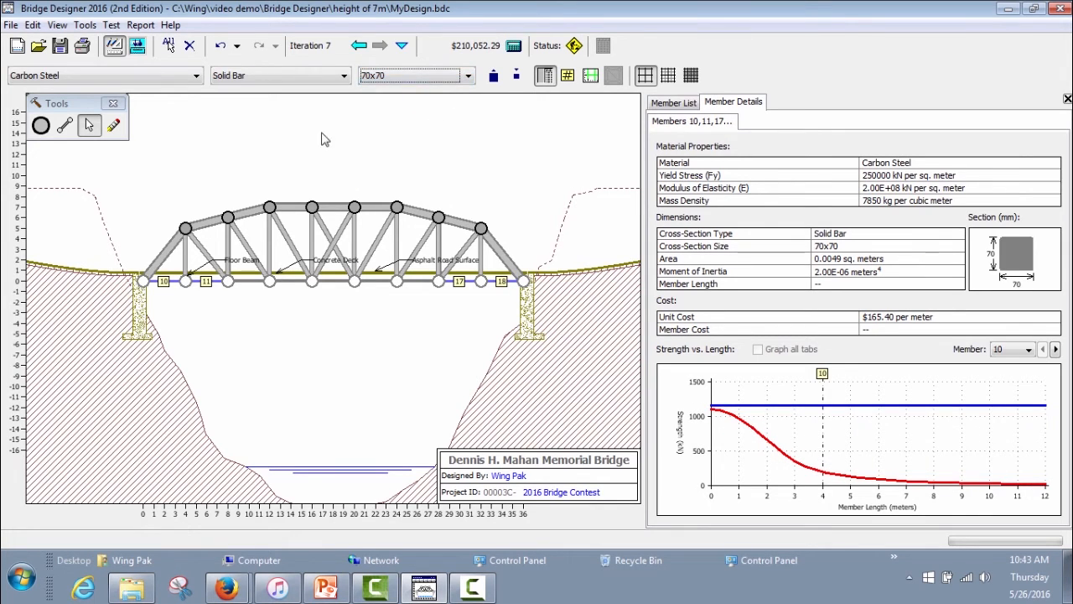
pyautogui.click(137, 47)
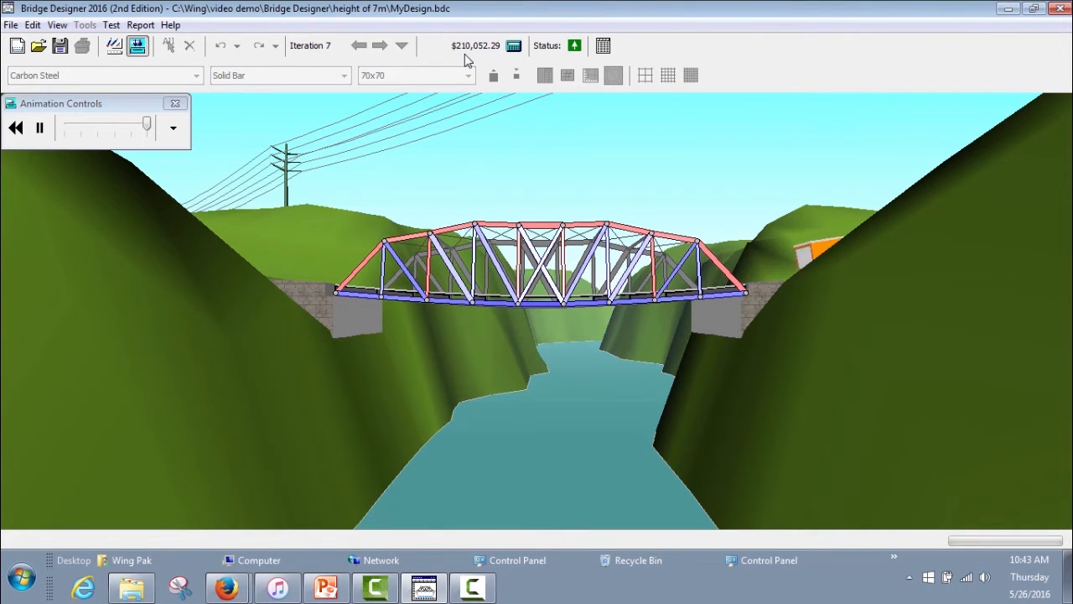
pyautogui.click(114, 45)
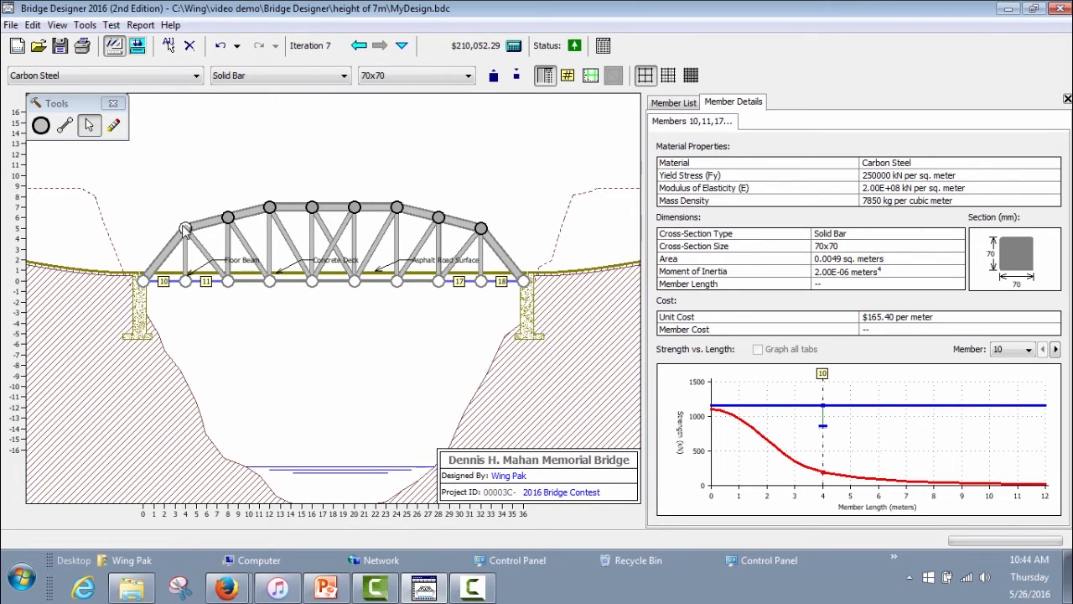
# Lower the top chord joint at the 4 m mark to a height of 3.75 m.
pyautogui.click(186, 229)
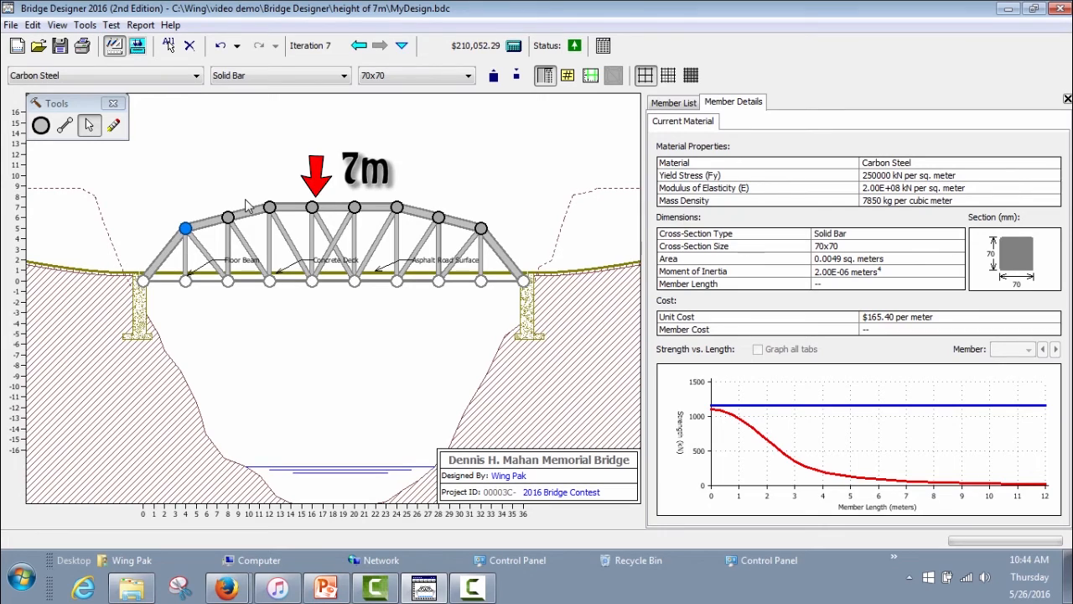
pyautogui.press('Down')
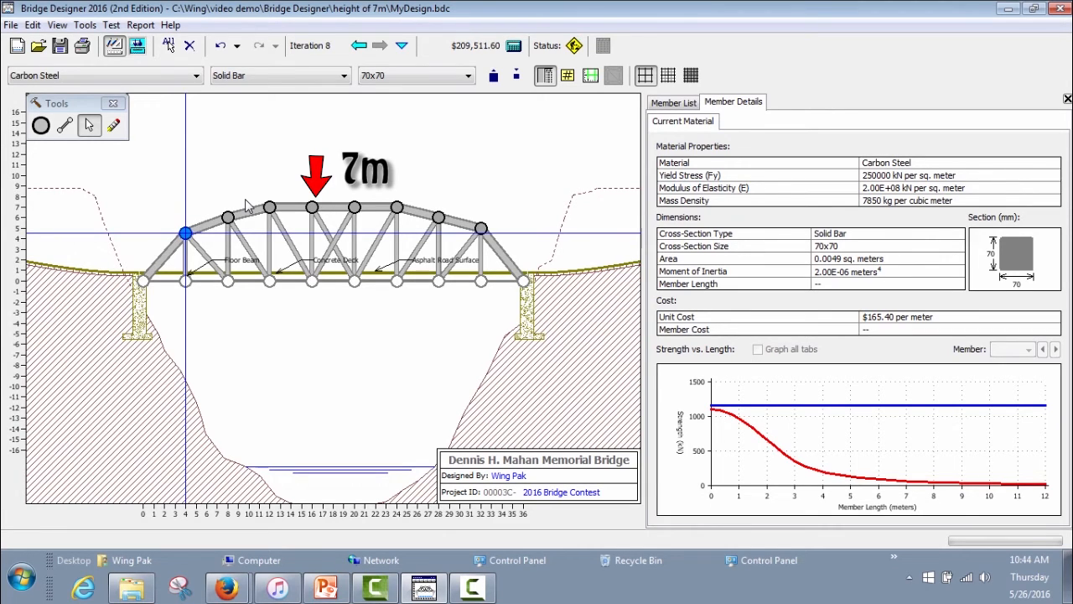
pyautogui.press('Down')
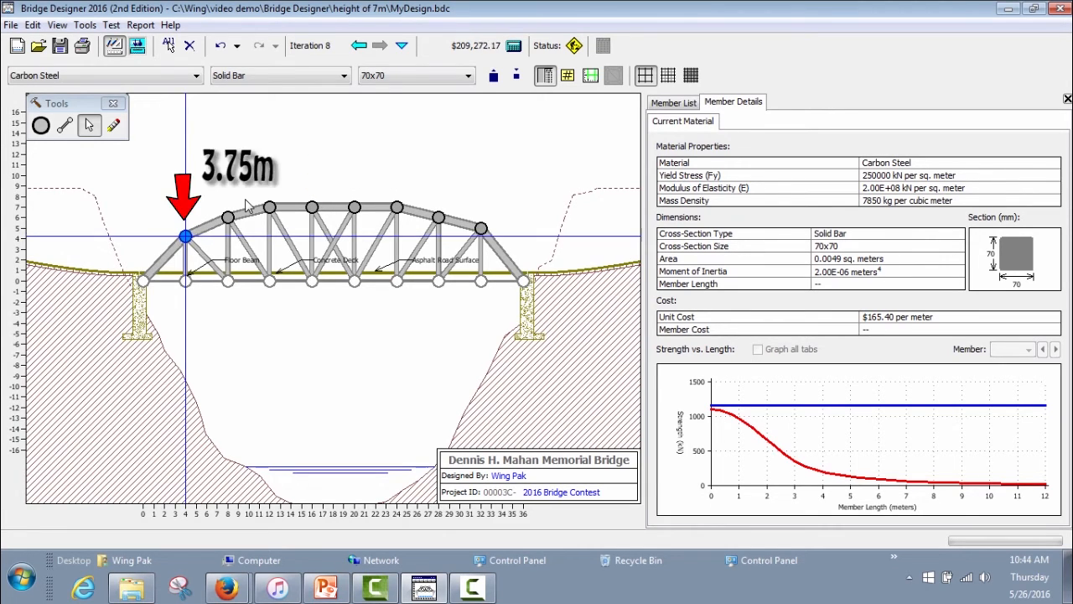
pyautogui.press('Down')
pyautogui.press('Down')
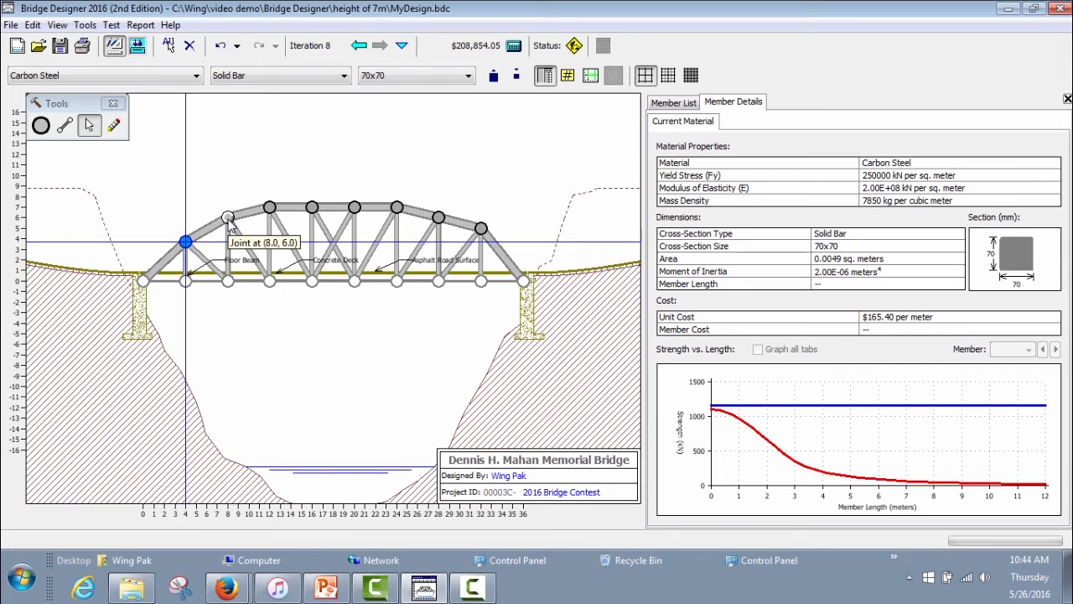
# Lower the top chord joints at the 8 m and 12 m marks to heights of 5.25 m and 6.5 m.
pyautogui.click(230, 218)
pyautogui.press('Down')
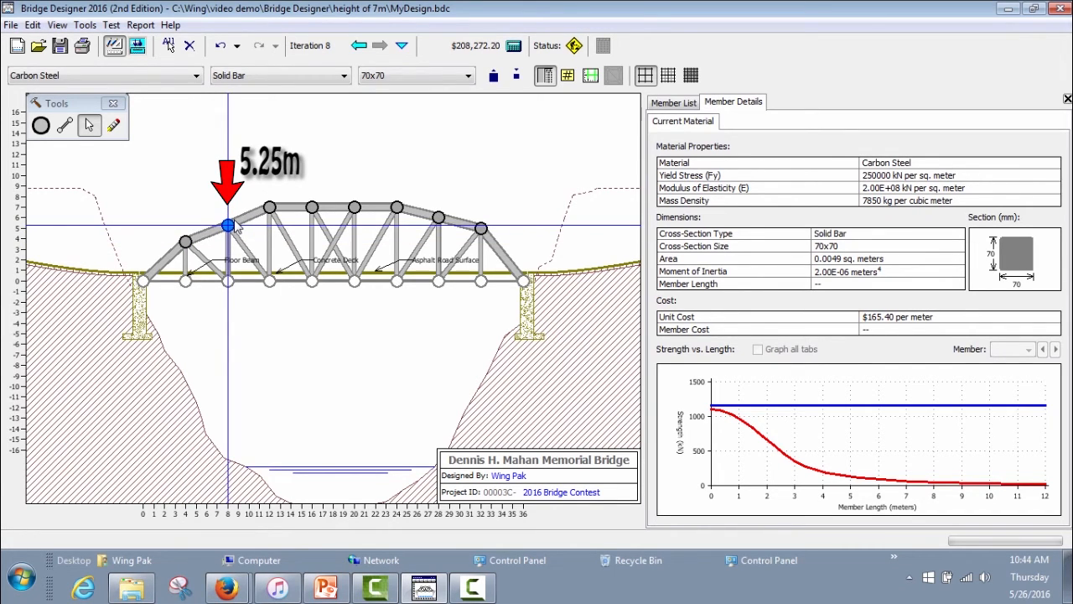
pyautogui.click(269, 207)
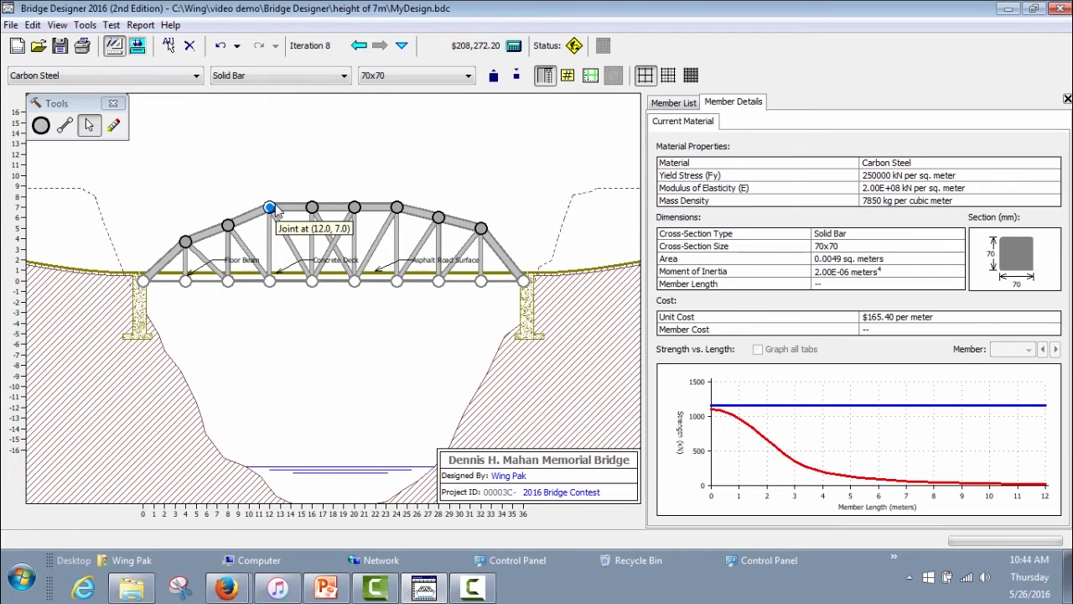
pyautogui.press('Down')
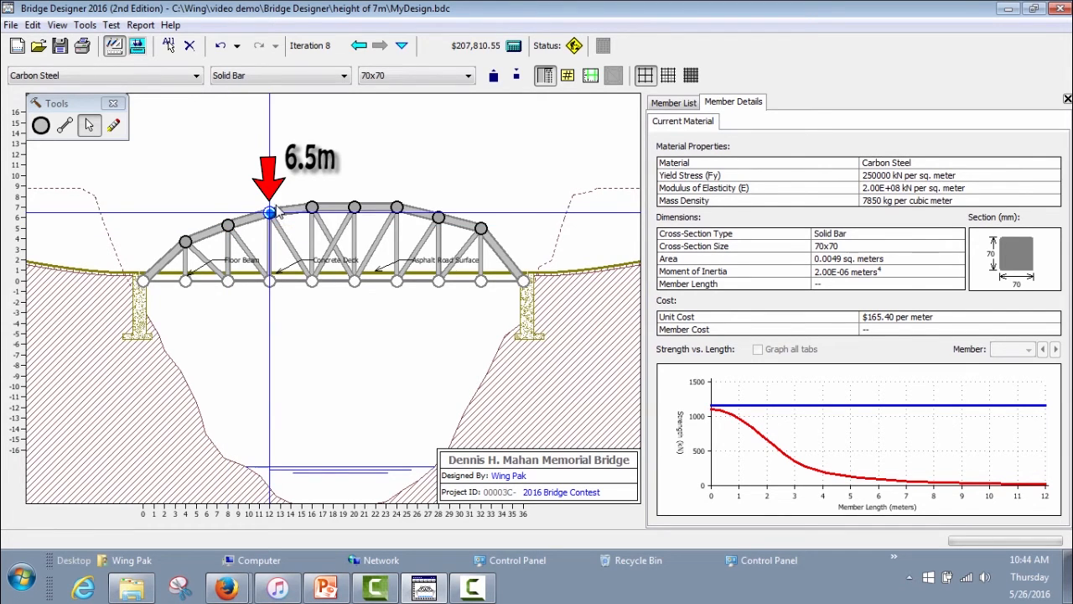
# Lower the top chord joints at the 24 m and 28 m marks to heights of 6.5 m and 5.25 m.
pyautogui.click(396, 208)
pyautogui.press('Down')
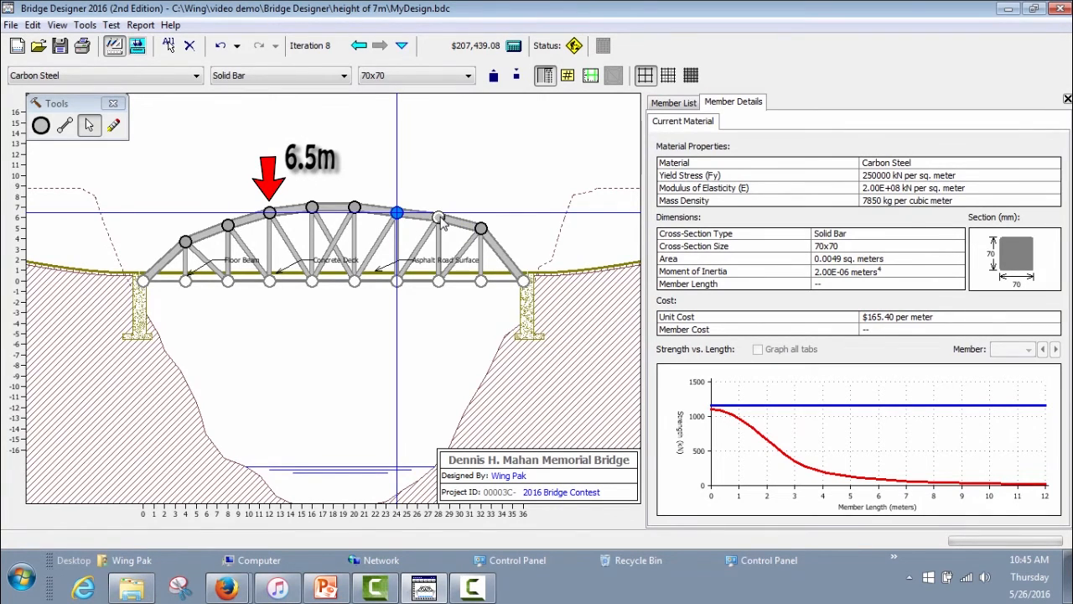
pyautogui.click(438, 218)
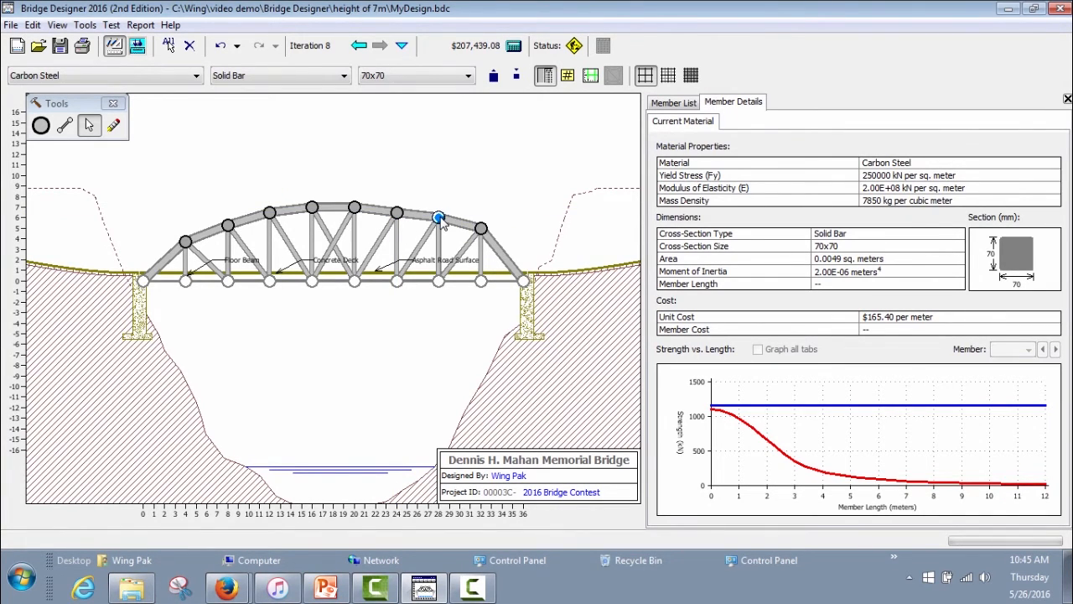
pyautogui.press('Down')
pyautogui.press('Down')
pyautogui.press('Down')
# Lower the top chord joint at the 32 m mark to a height of 3.75 m and run the load test.
pyautogui.click(481, 228)
pyautogui.press('Down')
pyautogui.press('Down')
pyautogui.press('Down')
pyautogui.press('Down')
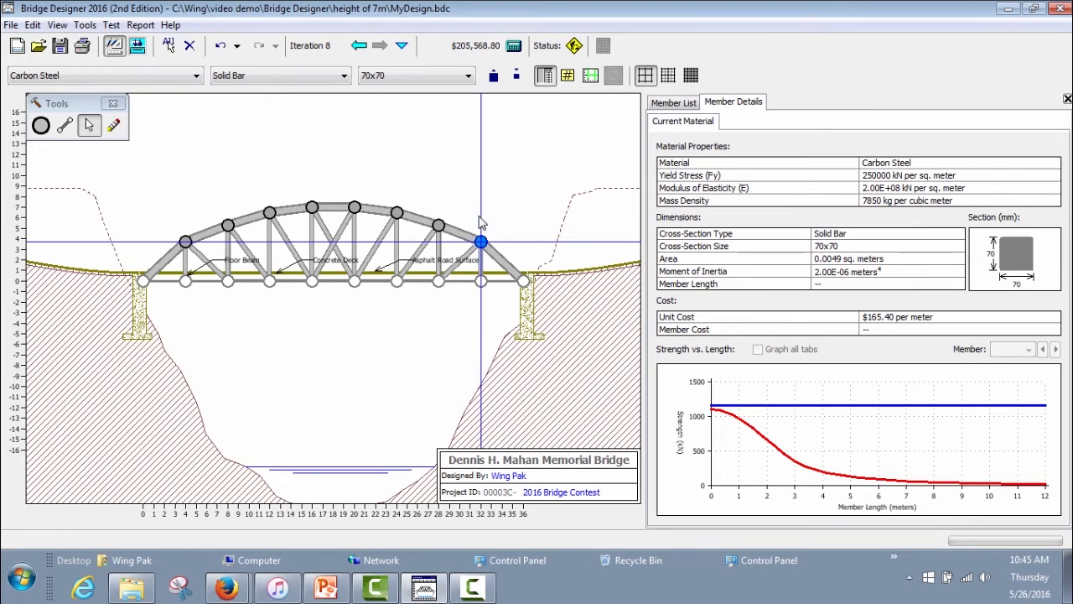
pyautogui.click(138, 47)
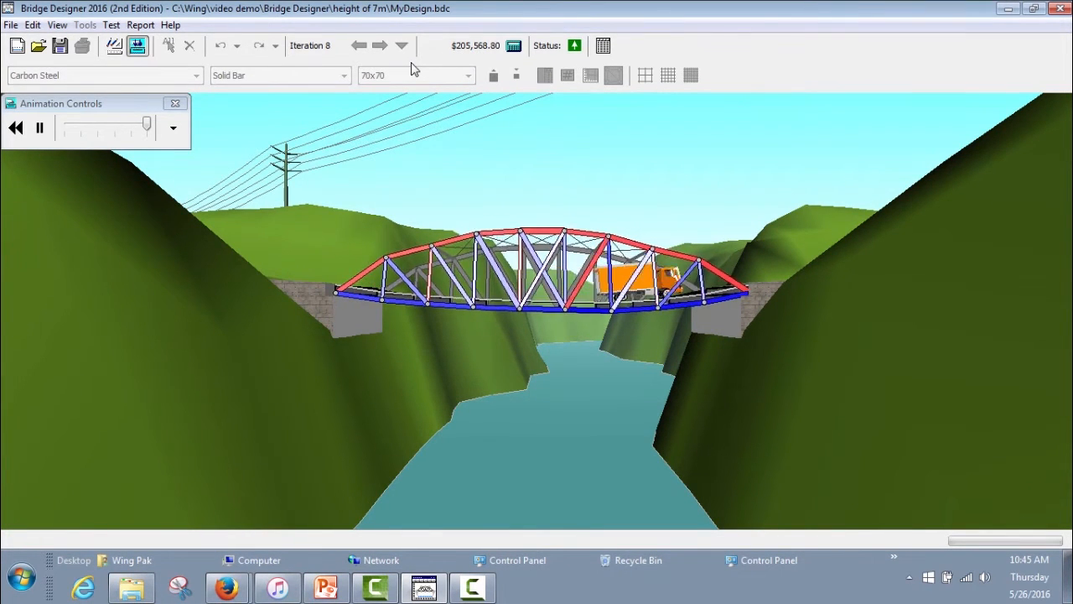
pyautogui.click(116, 48)
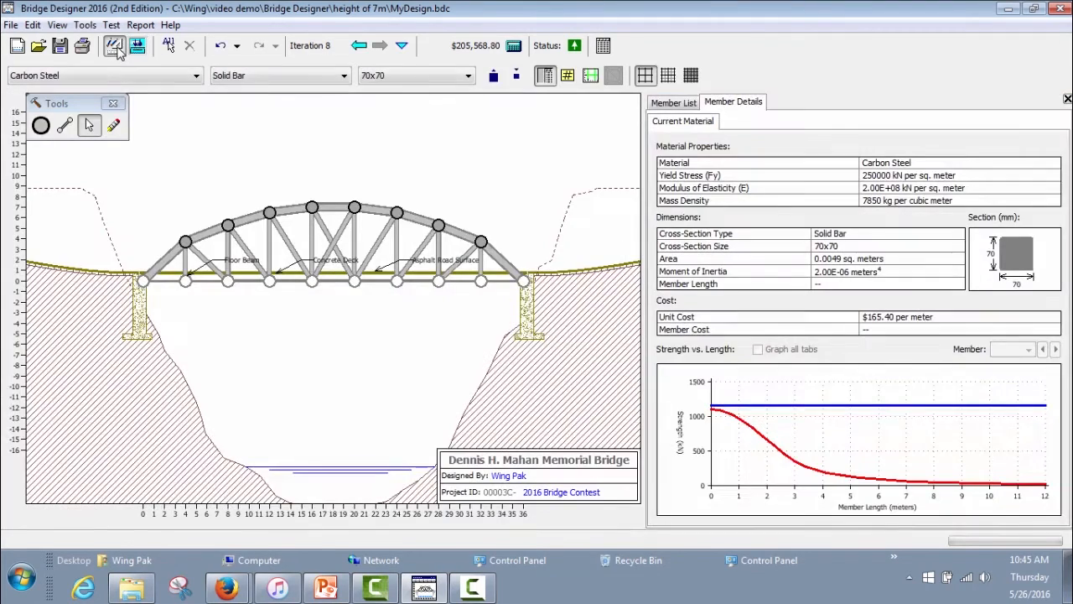
# Set all top chord members 1 to 9 to size 220x220x11 and run the load test.
pyautogui.click(167, 266)
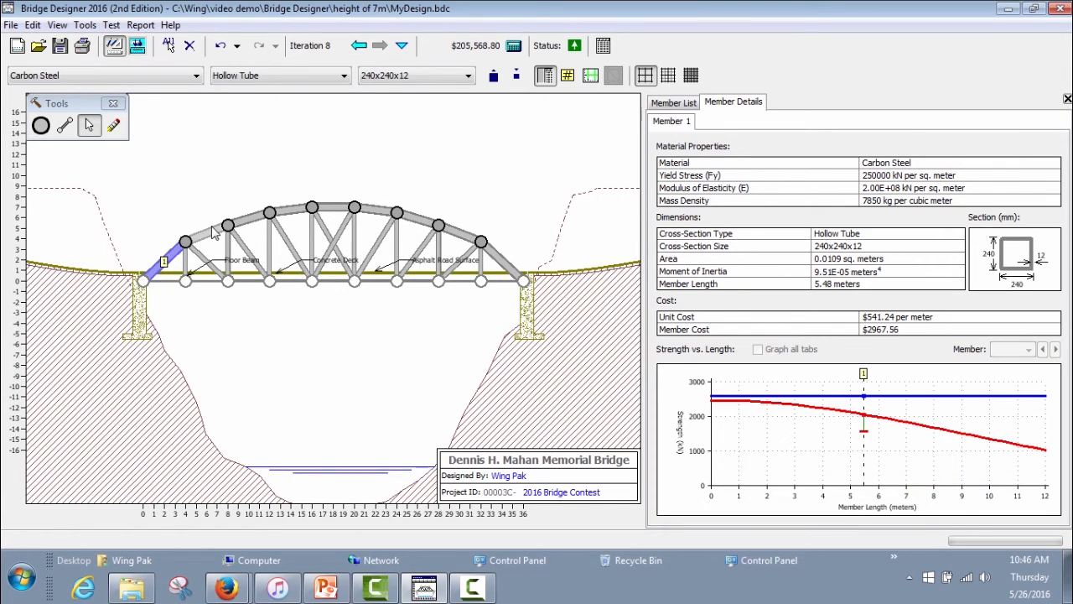
pyautogui.keyDown('ctrl'); pyautogui.click(206, 233); pyautogui.keyUp('ctrl')
pyautogui.keyDown('ctrl'); pyautogui.click(254, 218); pyautogui.keyUp('ctrl')
pyautogui.keyDown('ctrl'); pyautogui.click(290, 209); pyautogui.keyUp('ctrl')
pyautogui.keyDown('ctrl'); pyautogui.click(333, 207); pyautogui.keyUp('ctrl')
pyautogui.keyDown('ctrl'); pyautogui.click(375, 210); pyautogui.keyUp('ctrl')
pyautogui.keyDown('ctrl'); pyautogui.click(417, 219); pyautogui.keyUp('ctrl')
pyautogui.keyDown('ctrl'); pyautogui.click(459, 234); pyautogui.keyUp('ctrl')
pyautogui.keyDown('ctrl'); pyautogui.click(500, 263); pyautogui.keyUp('ctrl')
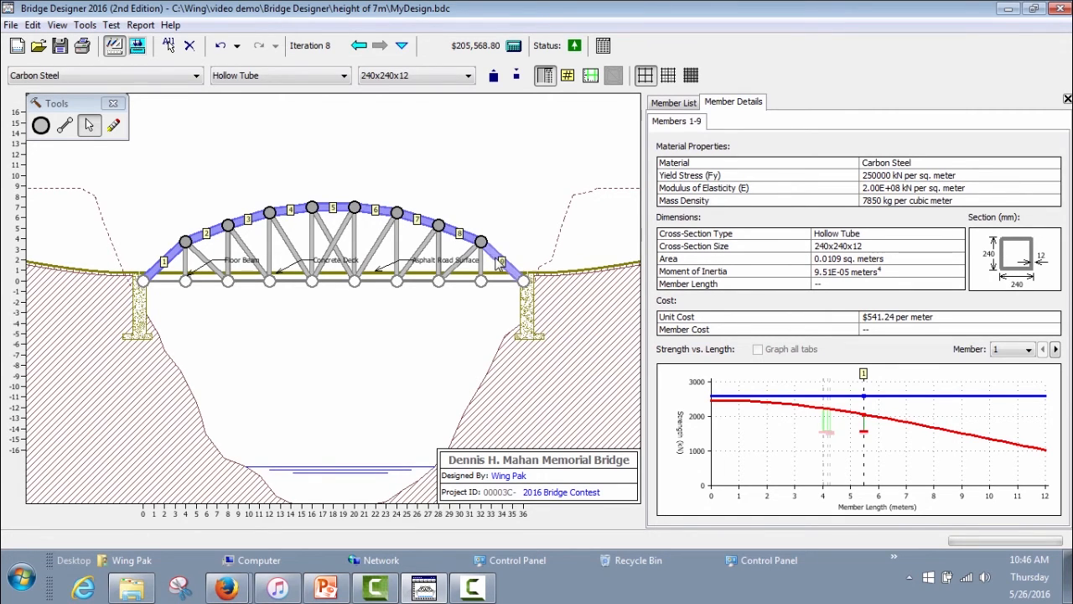
pyautogui.click(675, 103)
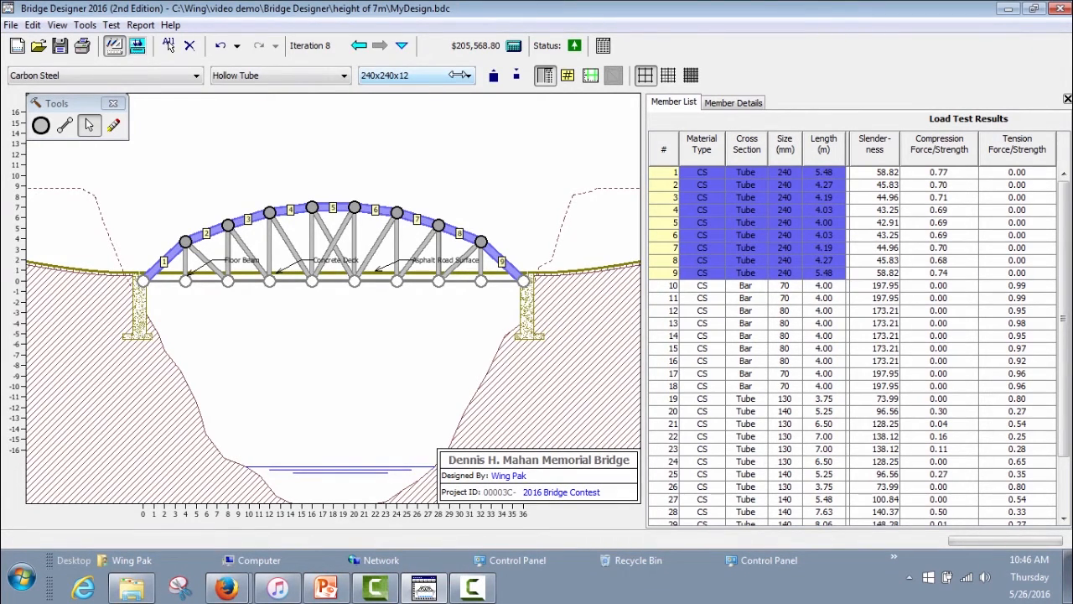
pyautogui.click(464, 76)
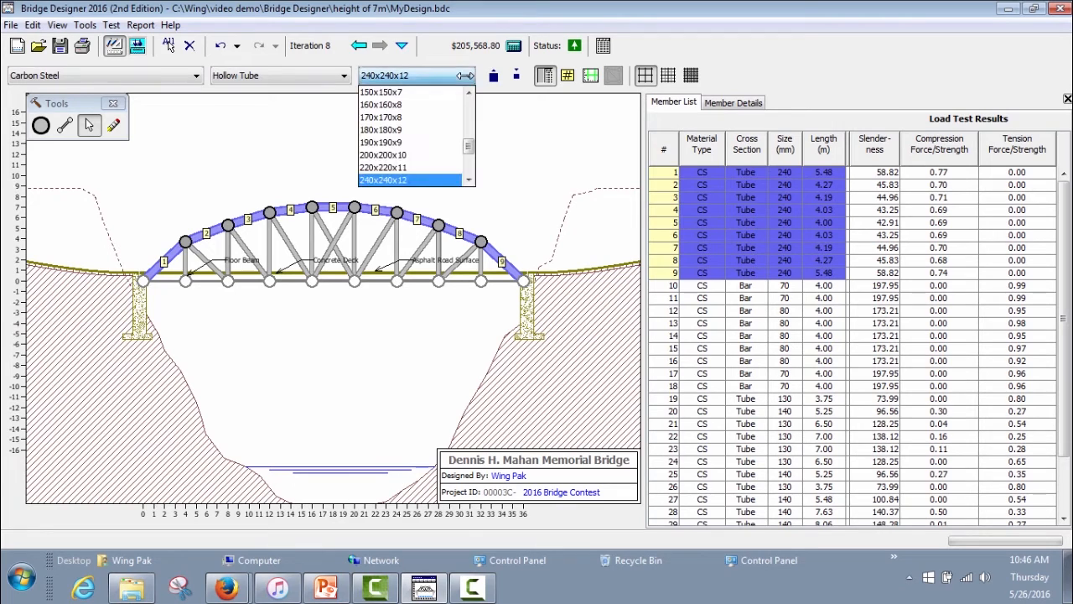
pyautogui.click(442, 165)
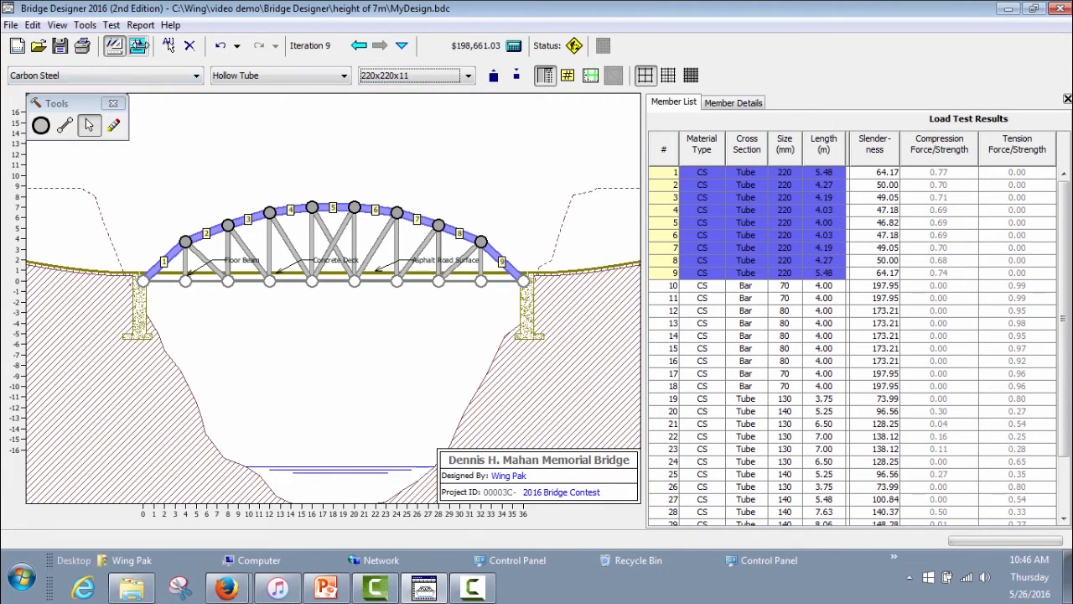
pyautogui.click(137, 46)
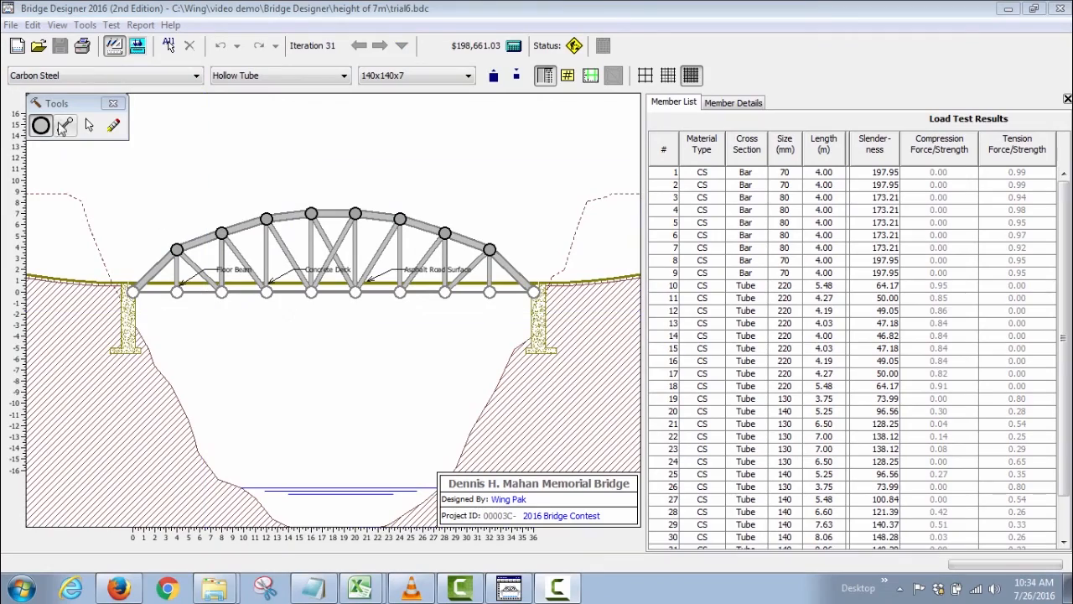
# Set all the vertical truss members 19 to 26 to size 100x100x5.
pyautogui.click(89, 128)
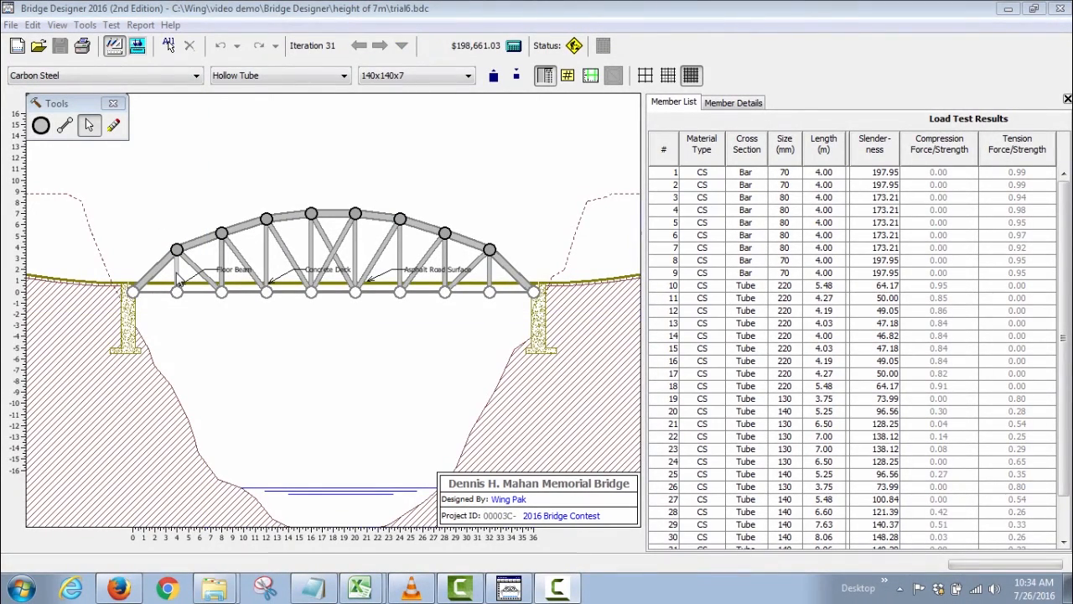
pyautogui.click(178, 276)
pyautogui.keyDown('ctrl'); pyautogui.click(220, 262); pyautogui.keyUp('ctrl')
pyautogui.keyDown('ctrl'); pyautogui.click(267, 258); pyautogui.keyUp('ctrl')
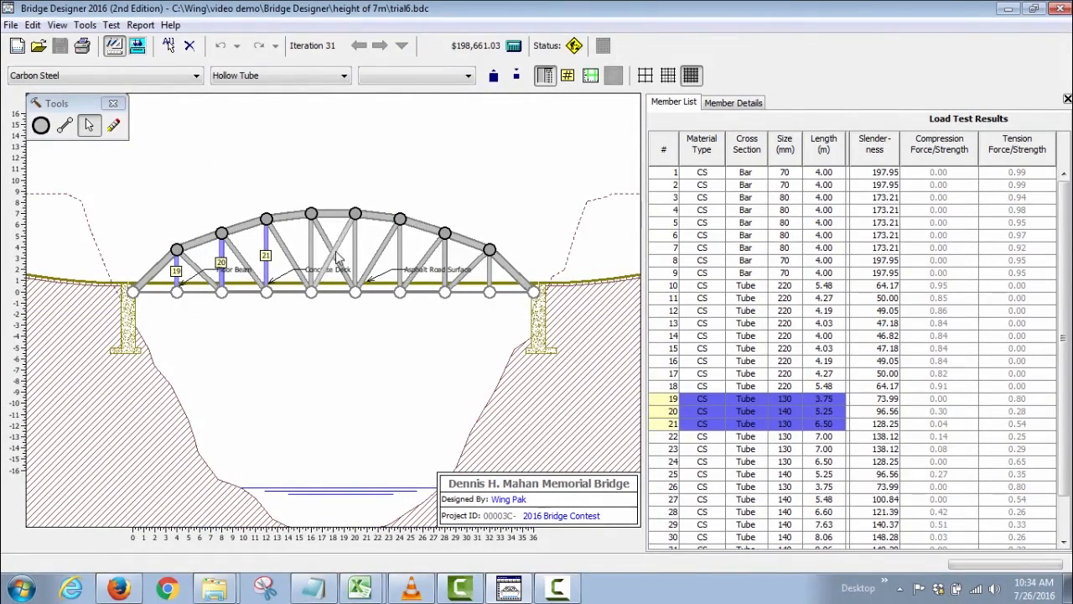
pyautogui.keyDown('ctrl'); pyautogui.click(312, 255); pyautogui.keyUp('ctrl')
pyautogui.keyDown('ctrl'); pyautogui.click(355, 261); pyautogui.keyUp('ctrl')
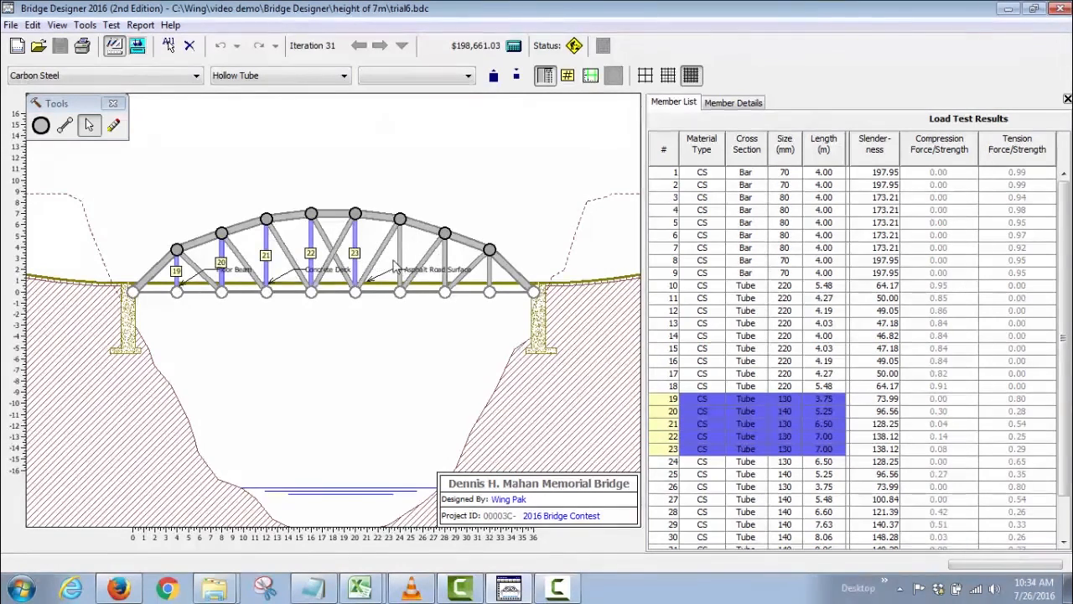
pyautogui.keyDown('ctrl'); pyautogui.click(401, 266); pyautogui.keyUp('ctrl')
pyautogui.keyDown('ctrl'); pyautogui.click(445, 265); pyautogui.keyUp('ctrl')
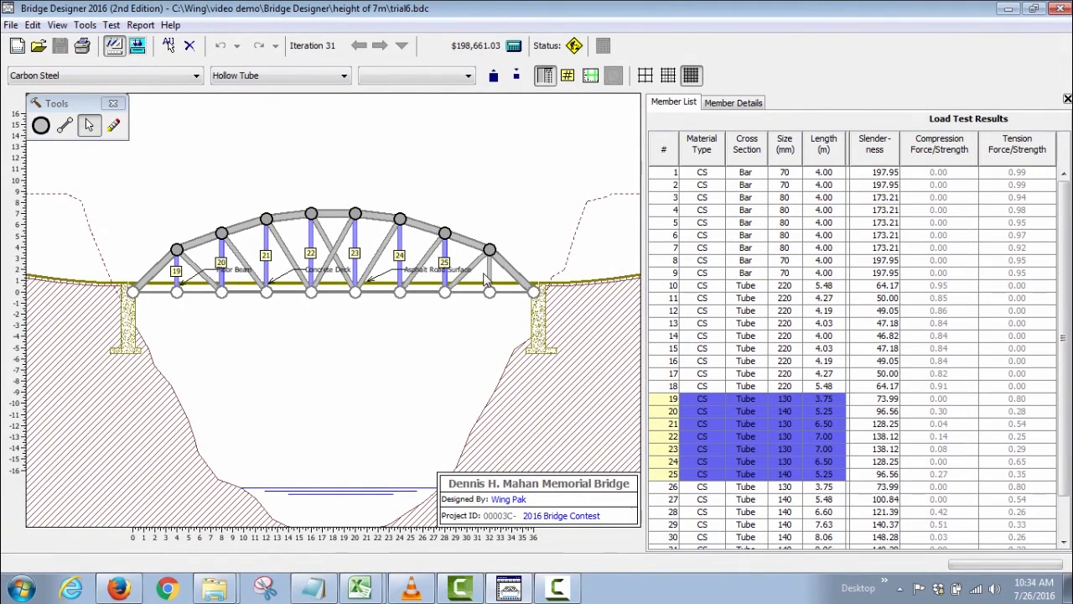
pyautogui.keyDown('ctrl'); pyautogui.click(488, 272); pyautogui.keyUp('ctrl')
pyautogui.click(467, 76)
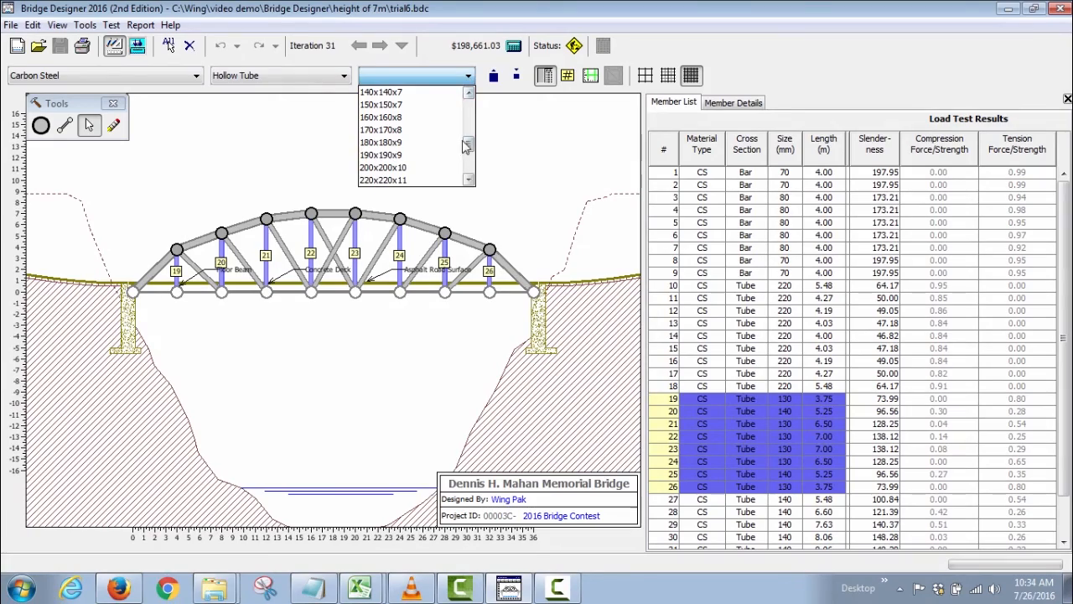
pyautogui.scroll(2, 457, 134)
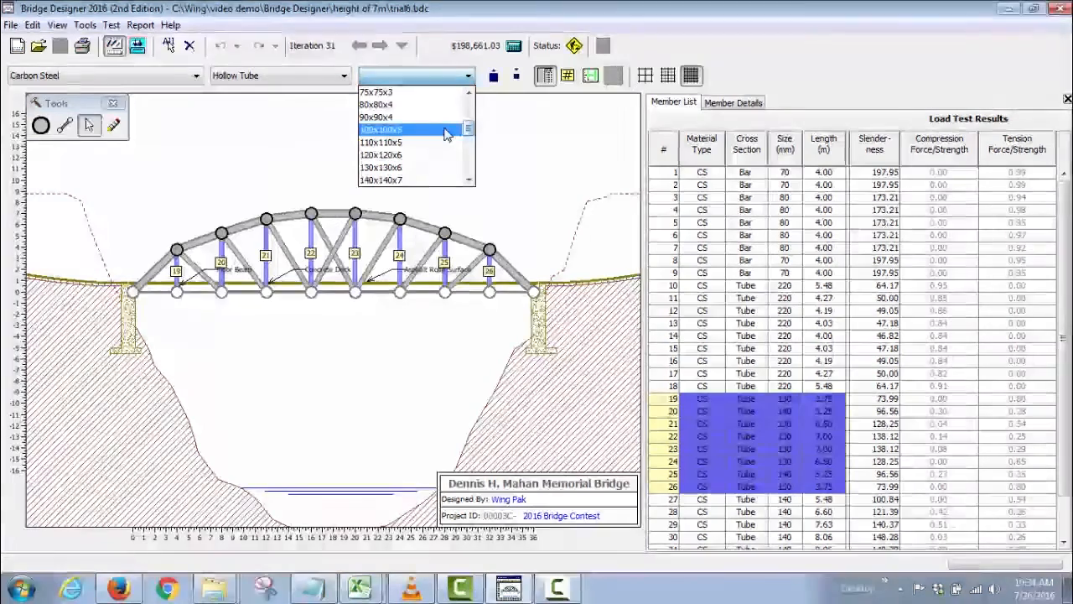
pyautogui.click(444, 131)
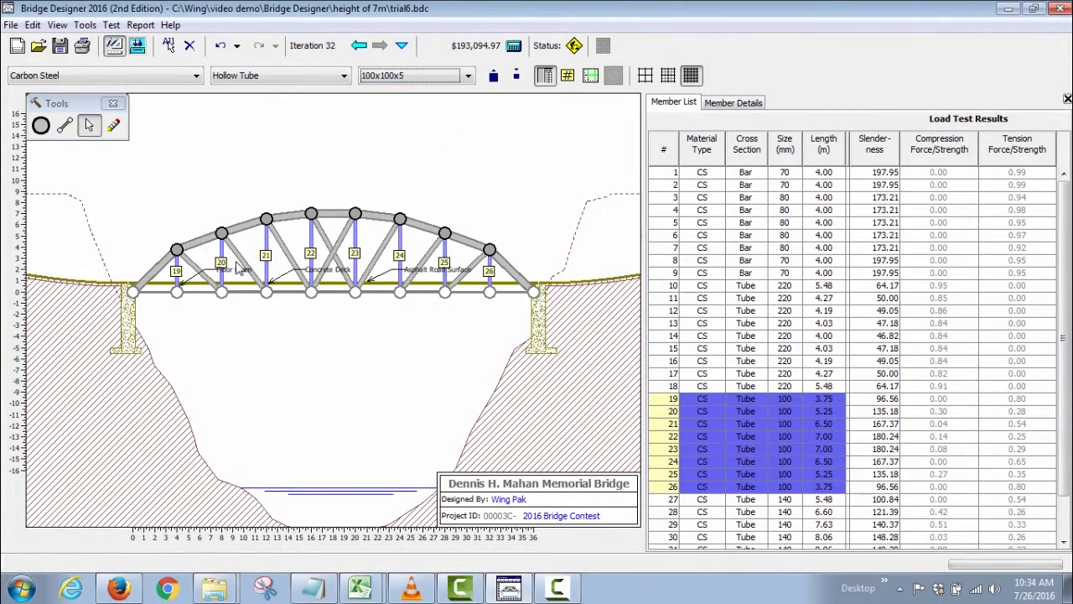
# Set vertical members 19, 24 and 26 to size 120x120x6 and run the load test.
pyautogui.click(177, 274)
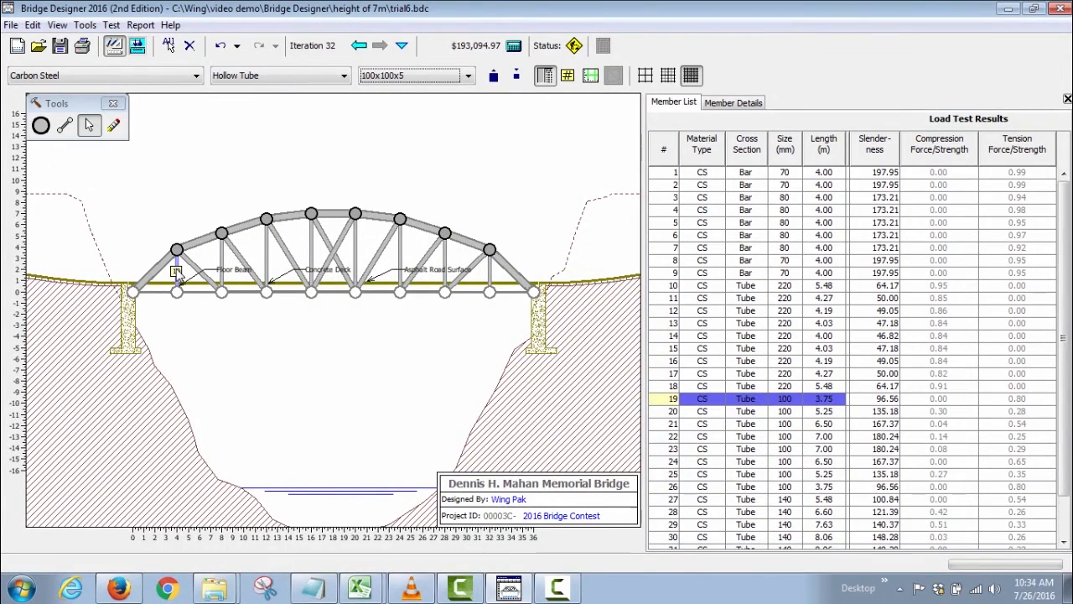
pyautogui.keyDown('ctrl'); pyautogui.click(402, 265); pyautogui.keyUp('ctrl')
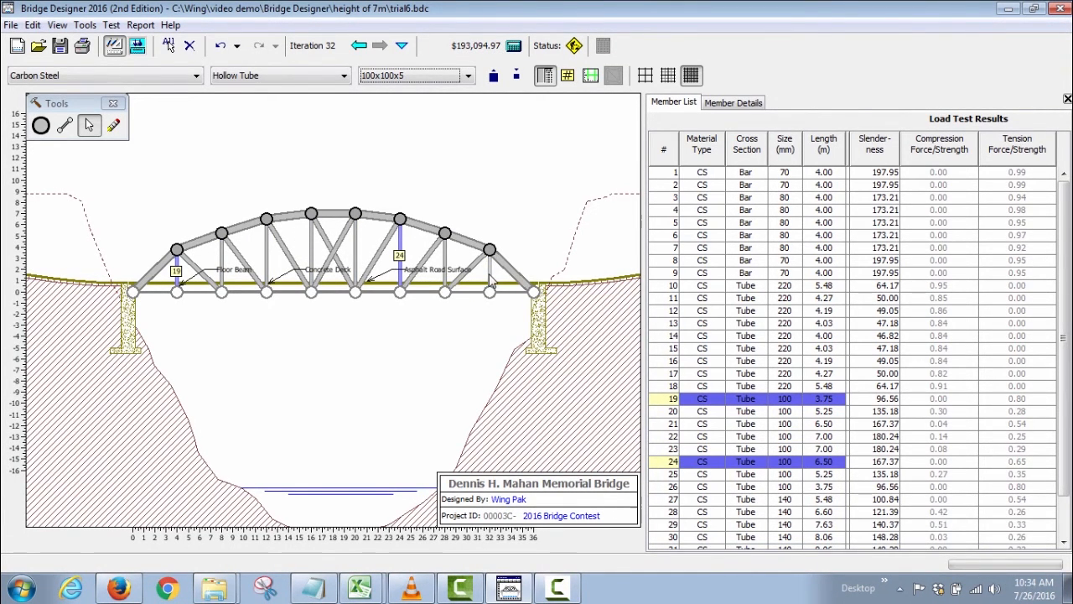
pyautogui.keyDown('ctrl'); pyautogui.click(489, 276); pyautogui.keyUp('ctrl')
pyautogui.click(467, 76)
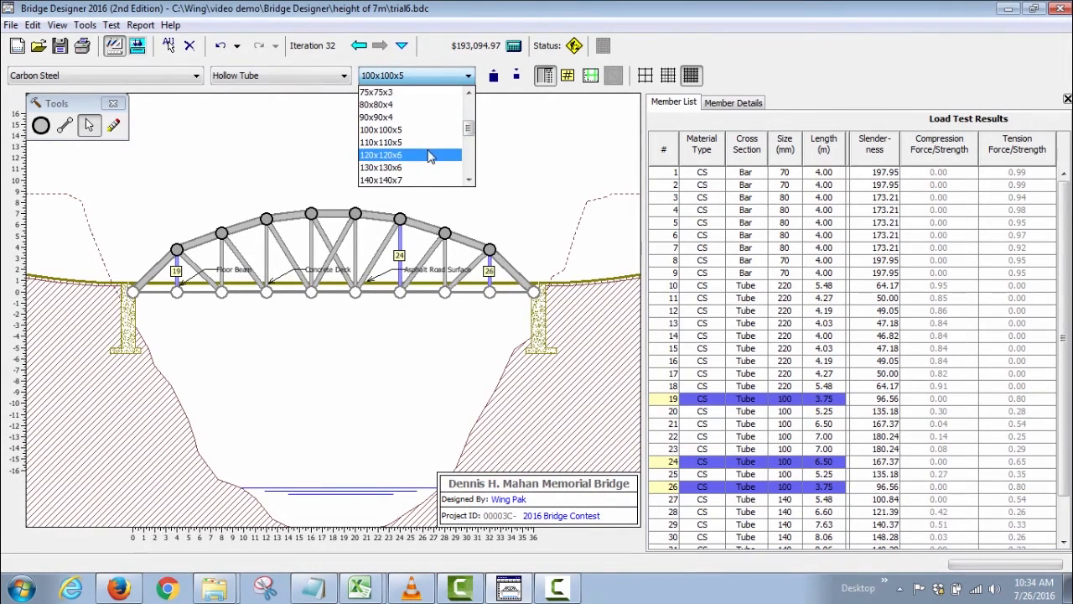
pyautogui.click(429, 156)
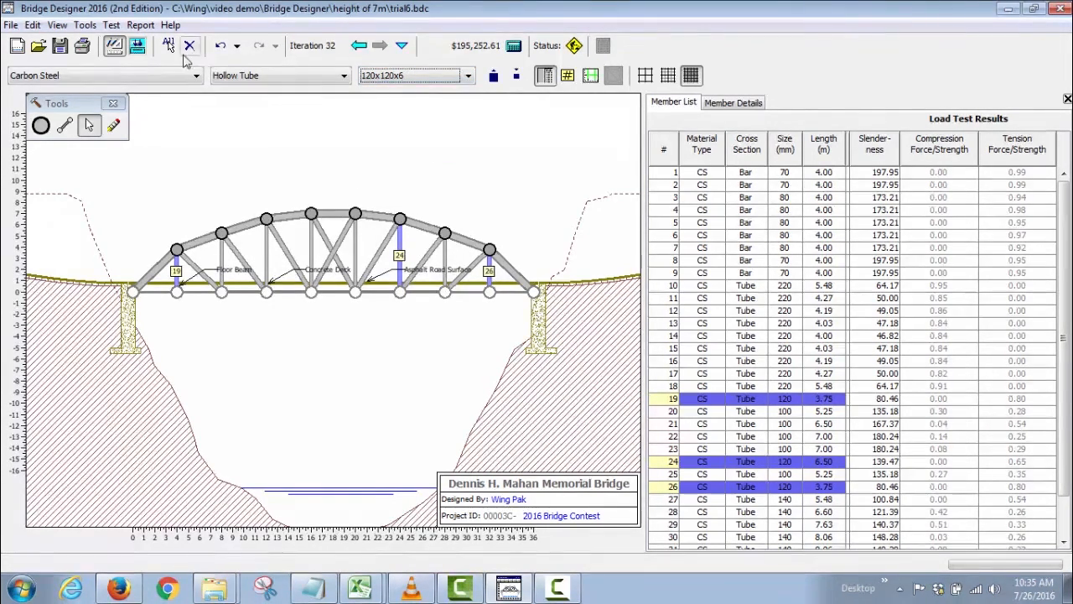
pyautogui.click(137, 47)
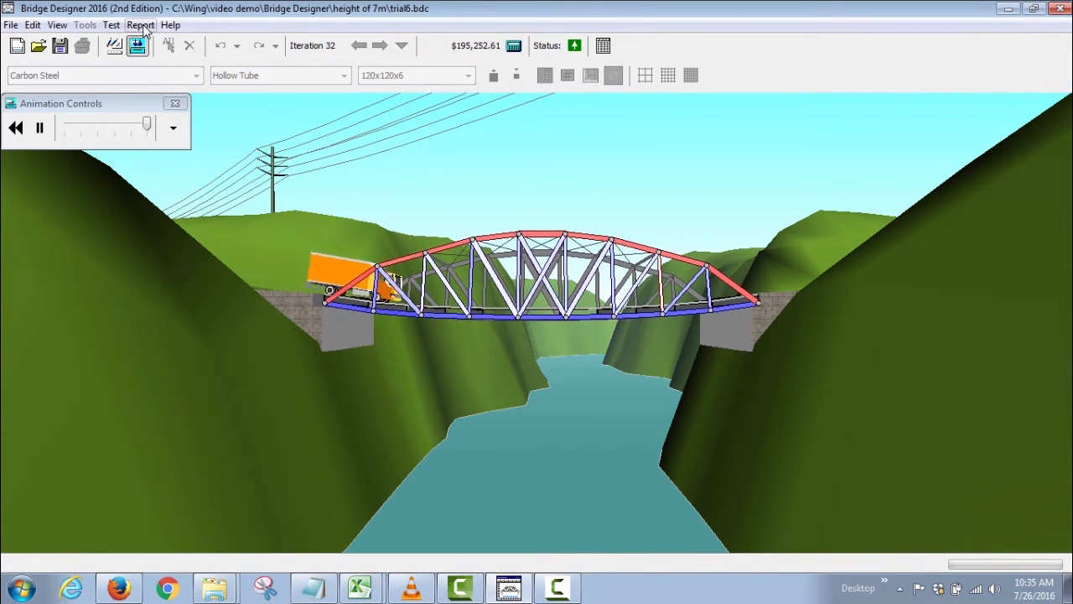
# Review the cost calculations report for the tested bridge down to the total cost, returning to the drawing board.
pyautogui.click(140, 25)
pyautogui.click(173, 50)
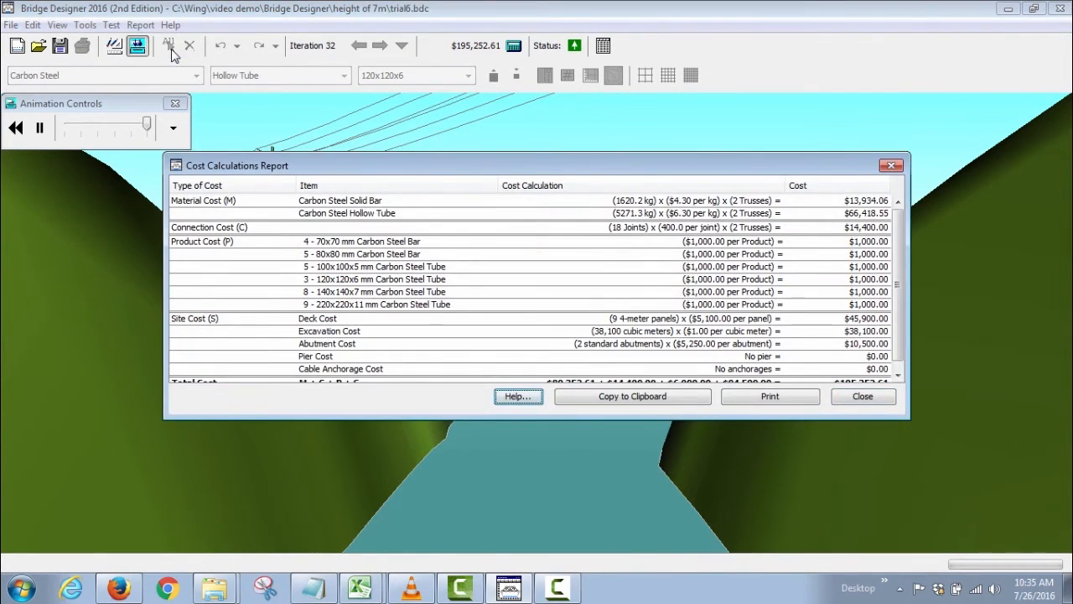
pyautogui.click(863, 396)
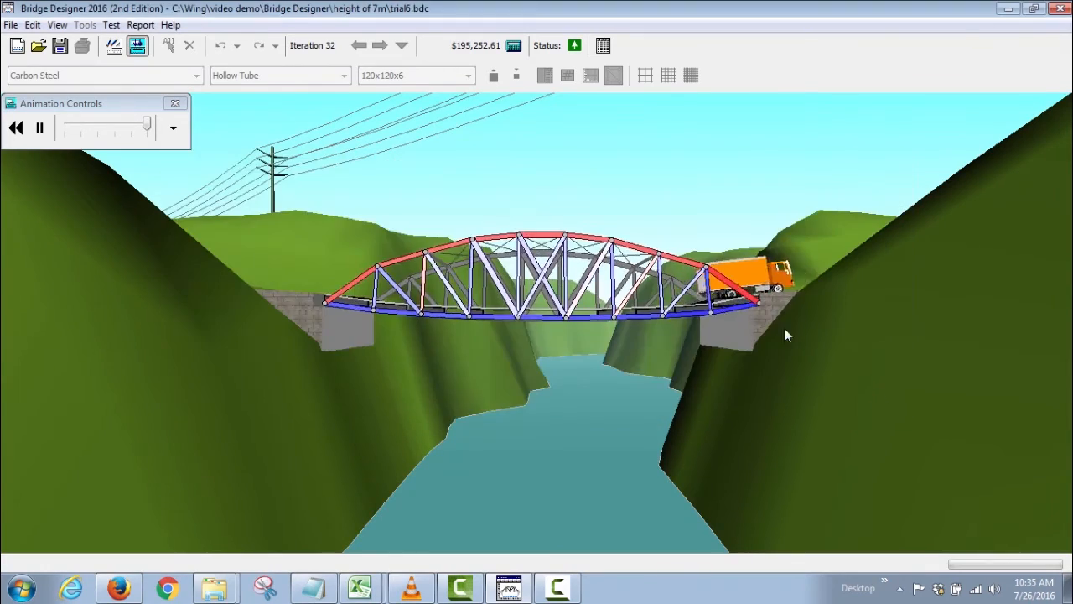
pyautogui.click(124, 46)
pyautogui.click(139, 26)
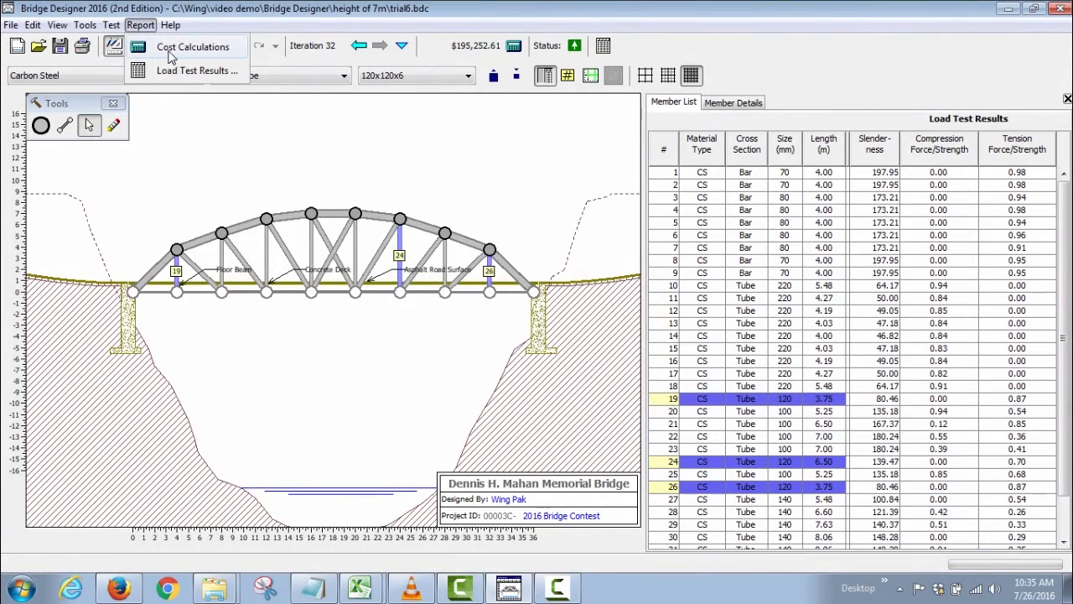
pyautogui.click(172, 48)
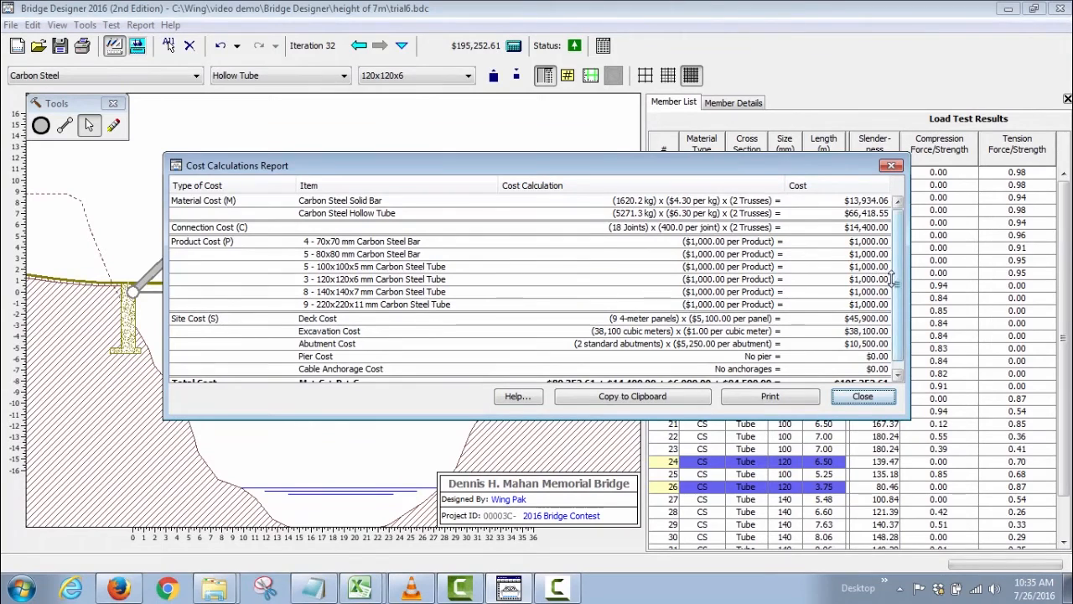
pyautogui.moveTo(896, 265); pyautogui.dragTo(900, 292)
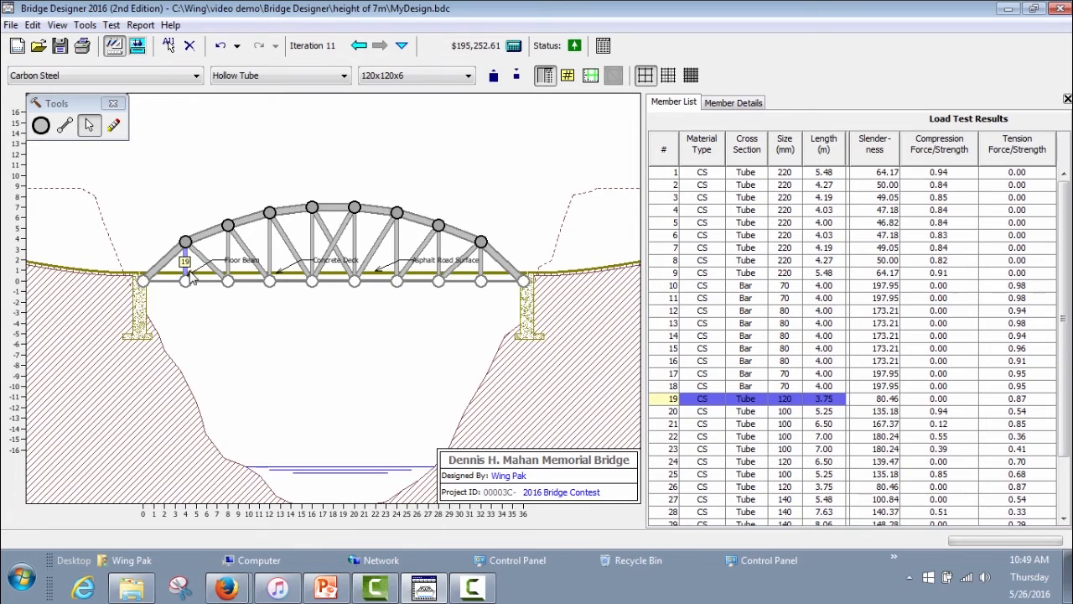
# Set all the diagonal truss members 27 to 34 to size 120x120x6.
pyautogui.click(211, 267)
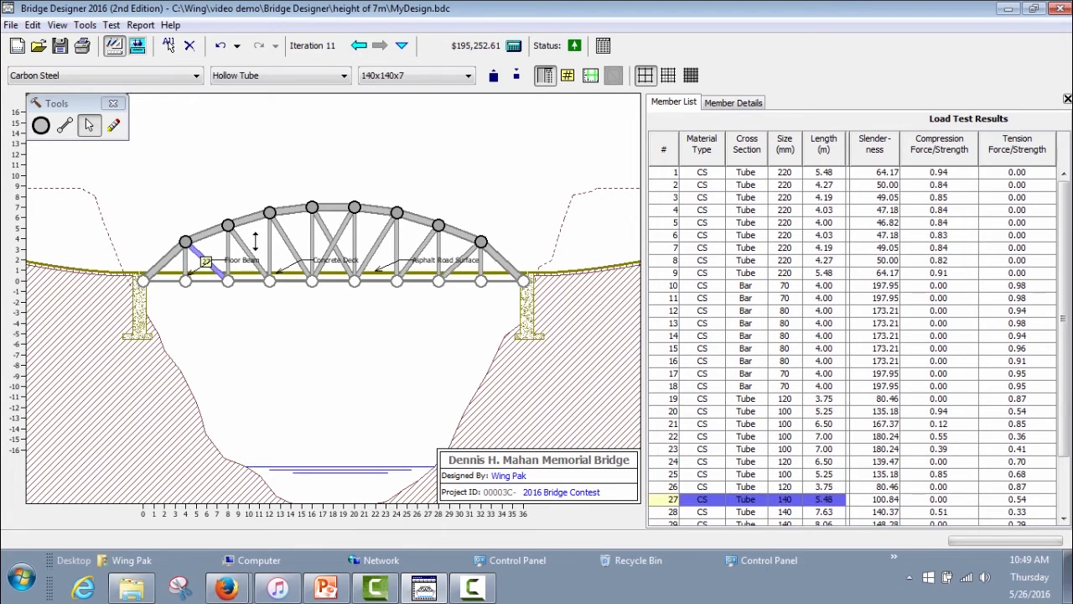
pyautogui.keyDown('ctrl'); pyautogui.click(249, 250); pyautogui.keyUp('ctrl')
pyautogui.keyDown('ctrl'); pyautogui.click(298, 258); pyautogui.keyUp('ctrl')
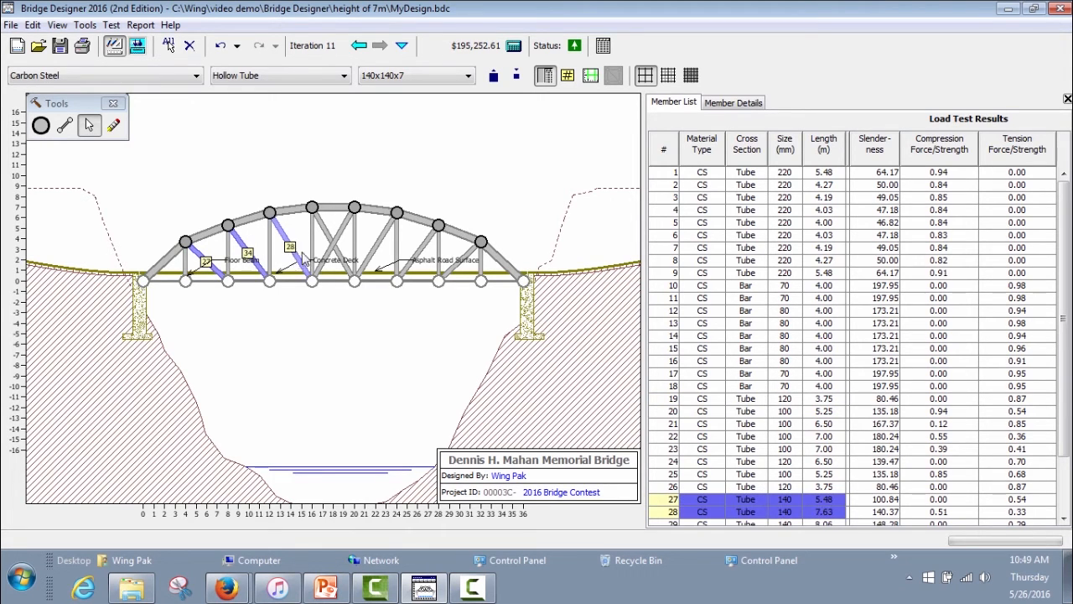
pyautogui.keyDown('ctrl'); pyautogui.click(329, 243); pyautogui.keyUp('ctrl')
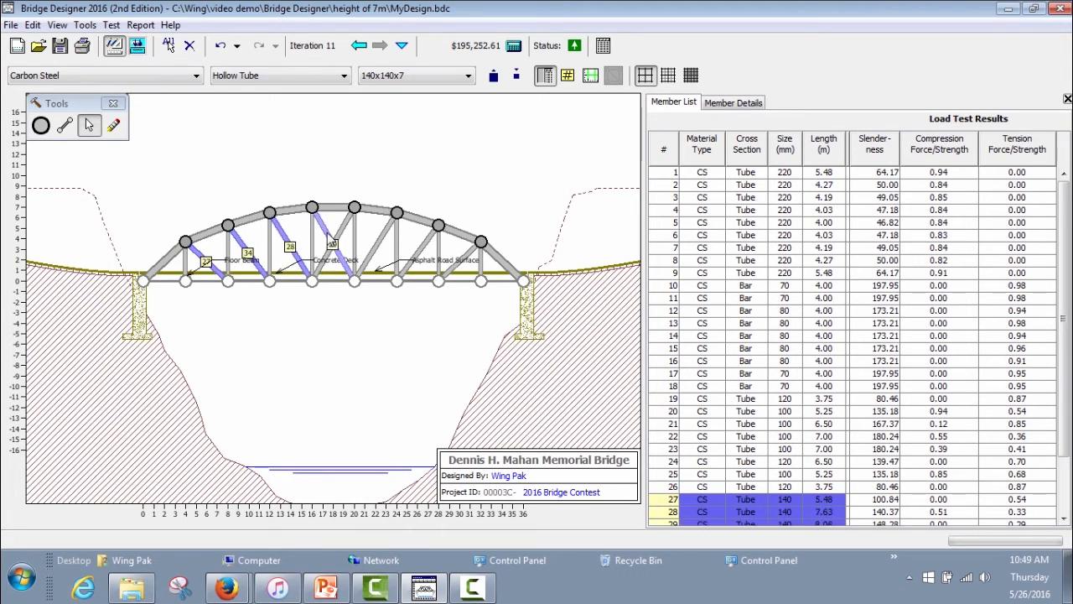
pyautogui.keyDown('ctrl'); pyautogui.click(374, 252); pyautogui.keyUp('ctrl')
pyautogui.keyDown('ctrl'); pyautogui.click(418, 251); pyautogui.keyUp('ctrl')
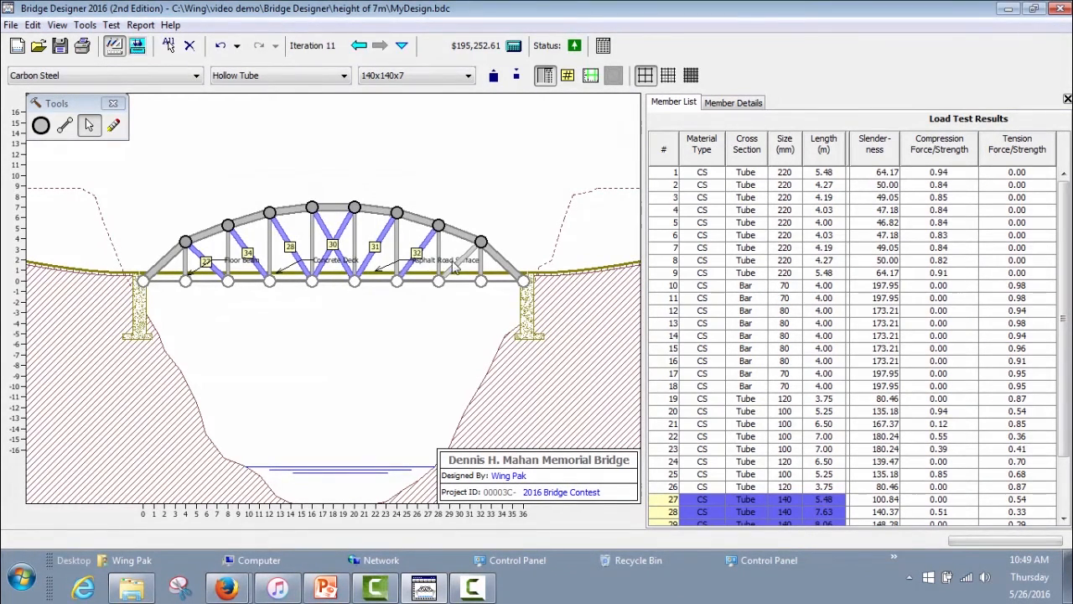
pyautogui.keyDown('ctrl'); pyautogui.click(458, 266); pyautogui.keyUp('ctrl')
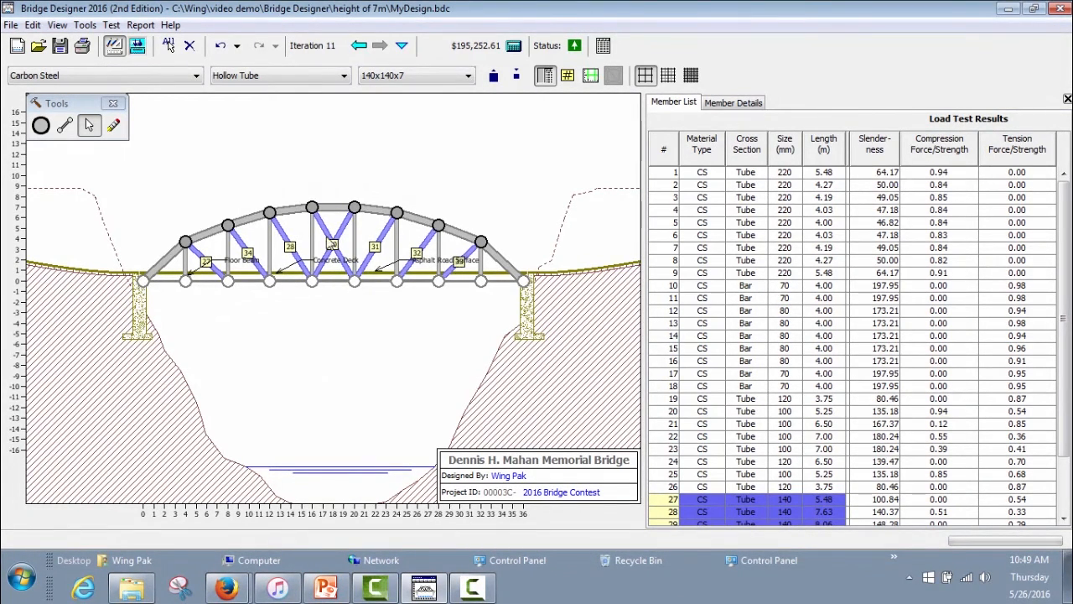
pyautogui.click(434, 77)
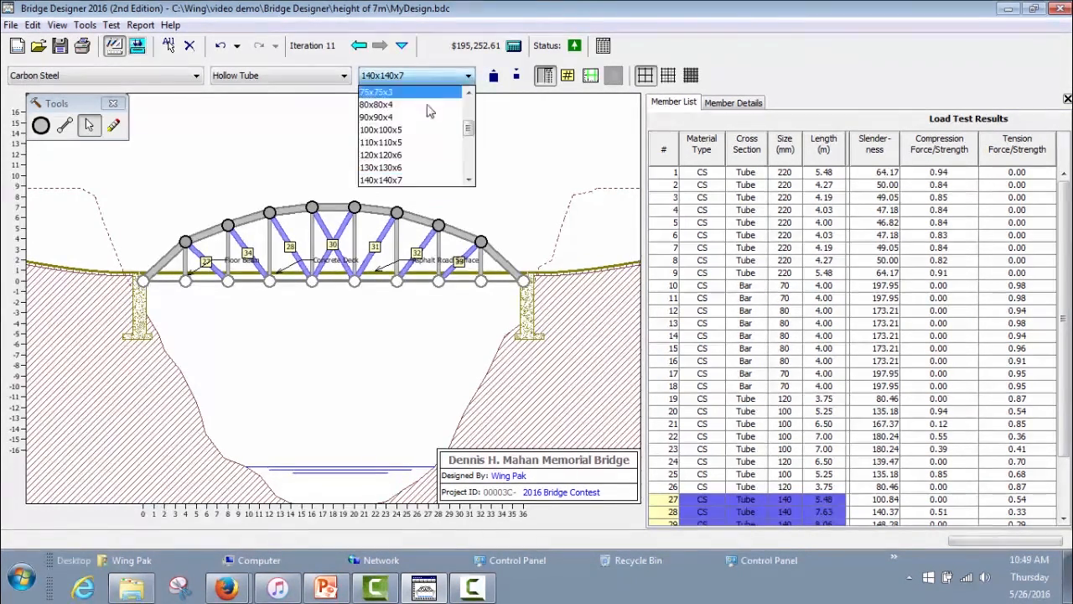
pyautogui.click(432, 156)
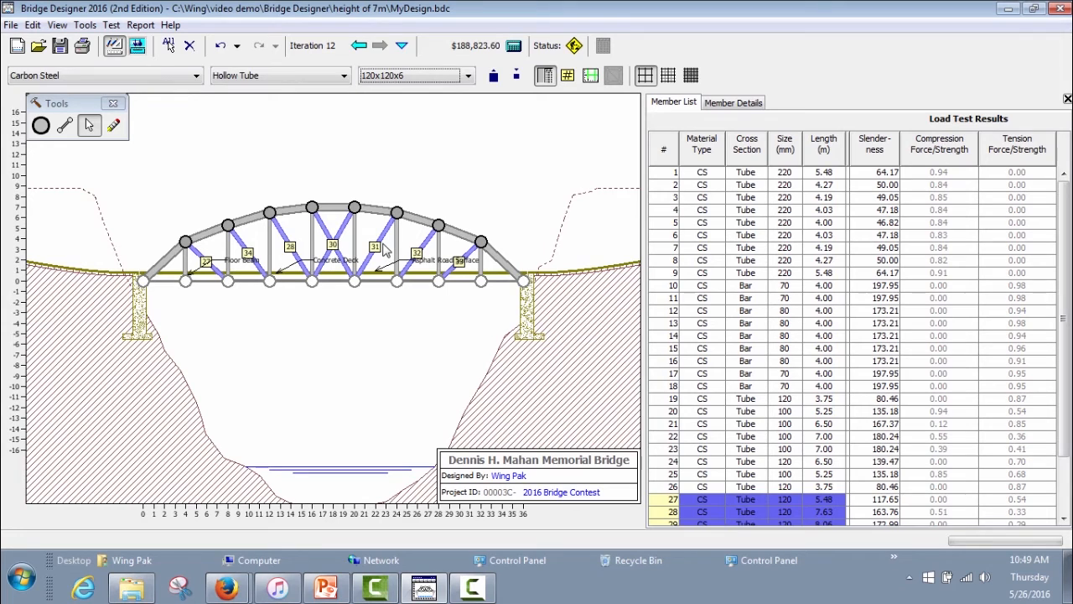
# Set diagonal members 31 and 32 to size 140x140x7 and run the load test.
pyautogui.click(384, 245)
pyautogui.click(416, 252)
pyautogui.keyDown('ctrl'); pyautogui.click(382, 244); pyautogui.keyUp('ctrl')
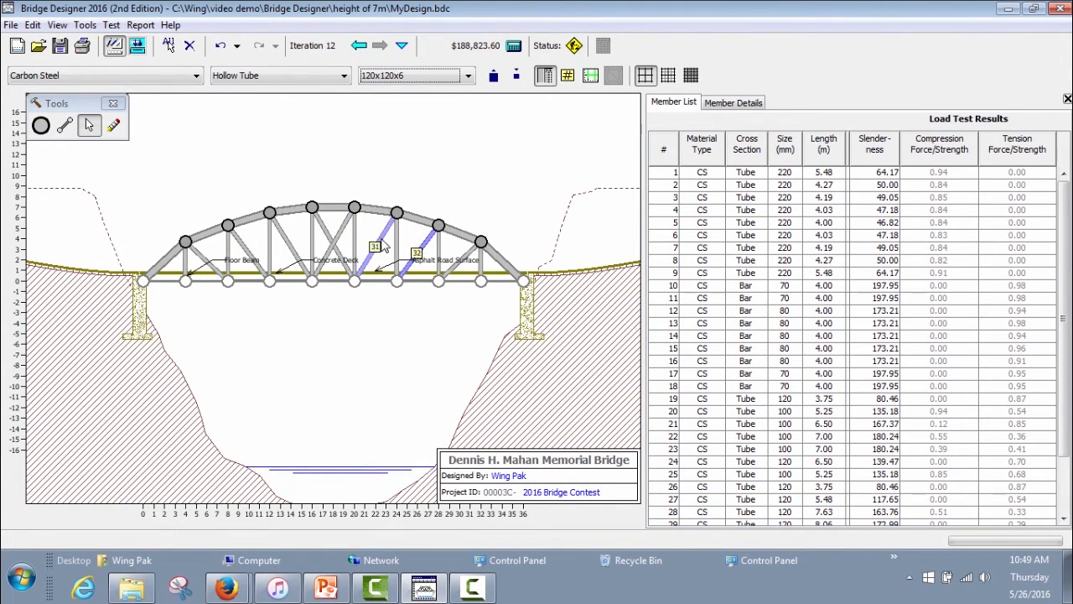
pyautogui.click(467, 76)
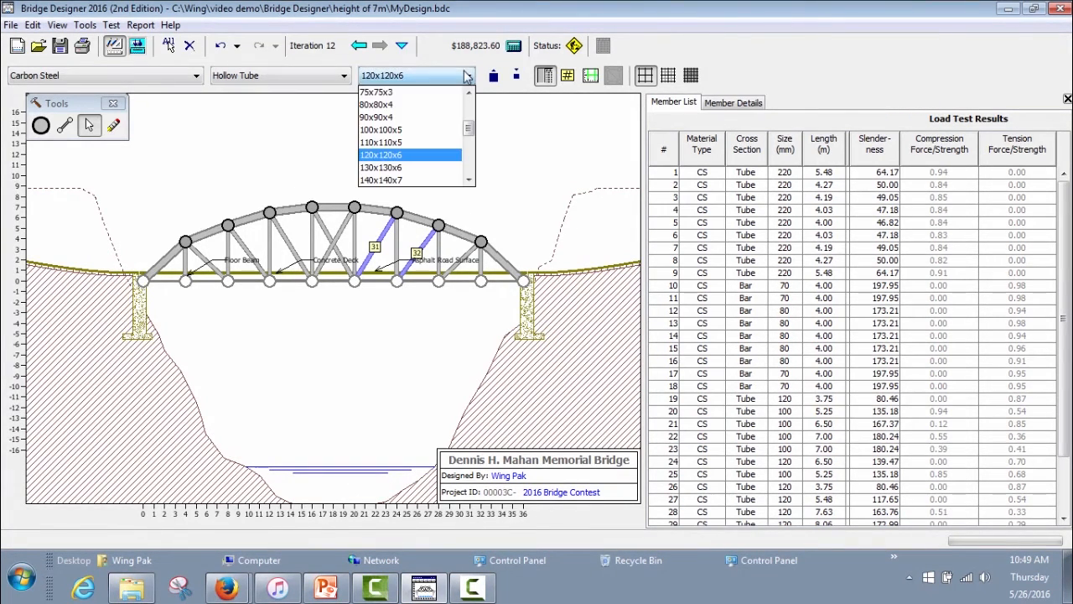
pyautogui.click(435, 181)
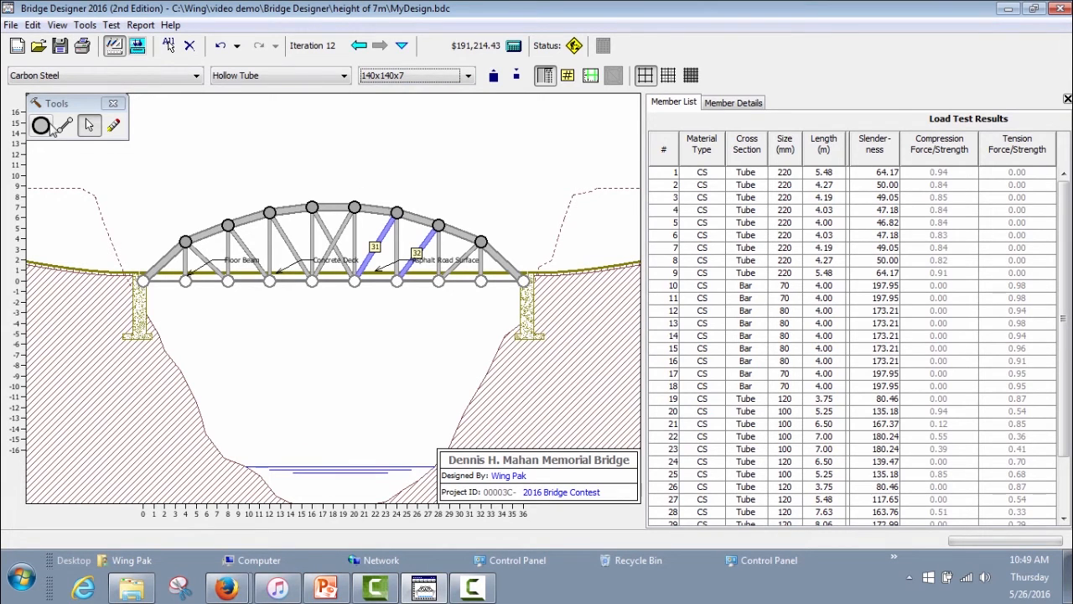
pyautogui.click(138, 46)
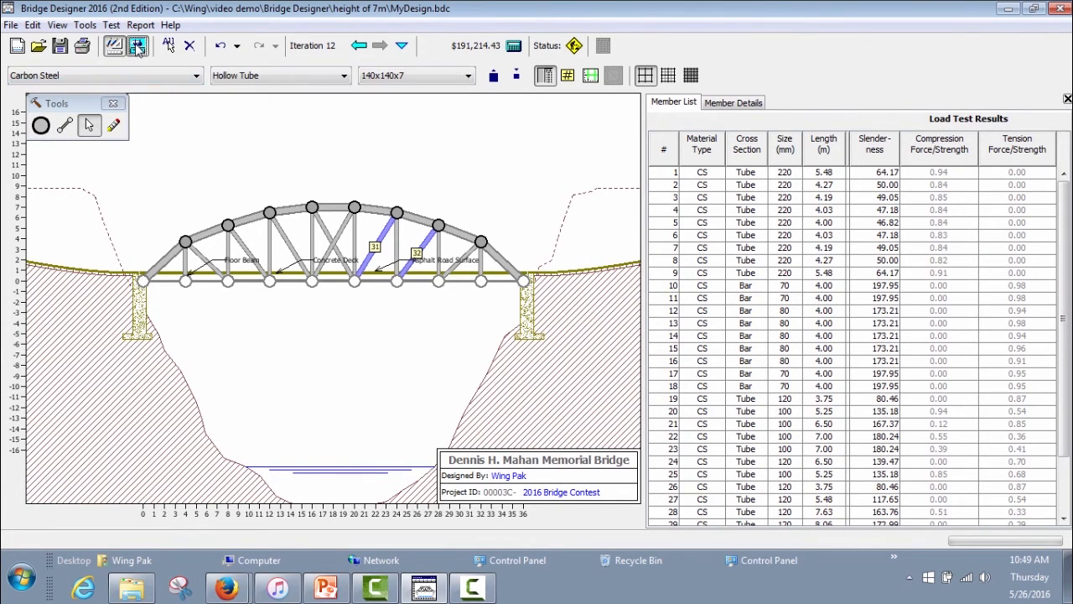
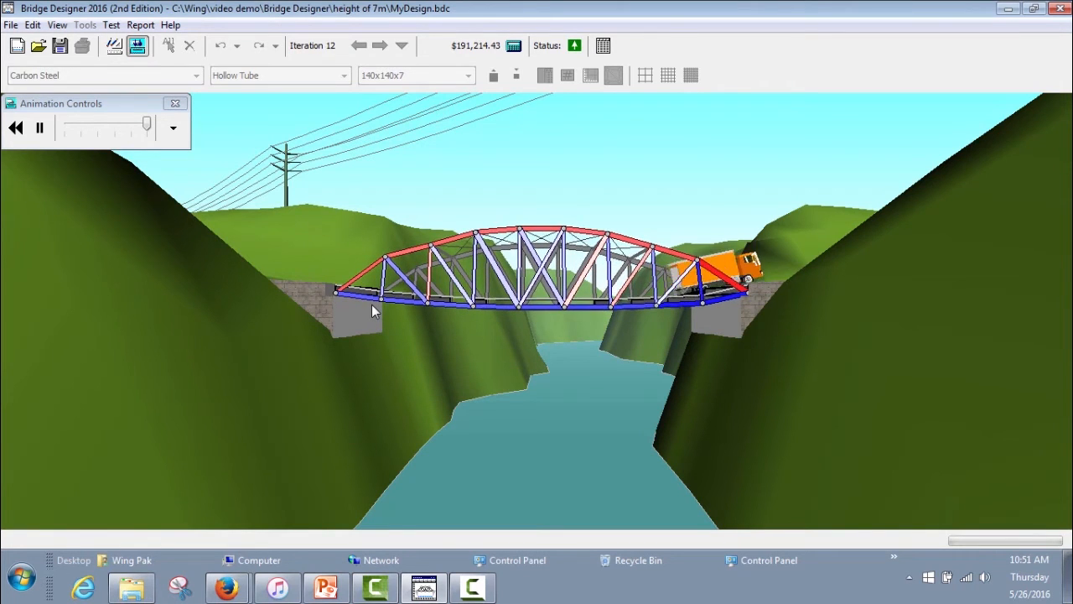
# Return to the drawing board and examine the member load test results and the available steel types.
pyautogui.click(114, 45)
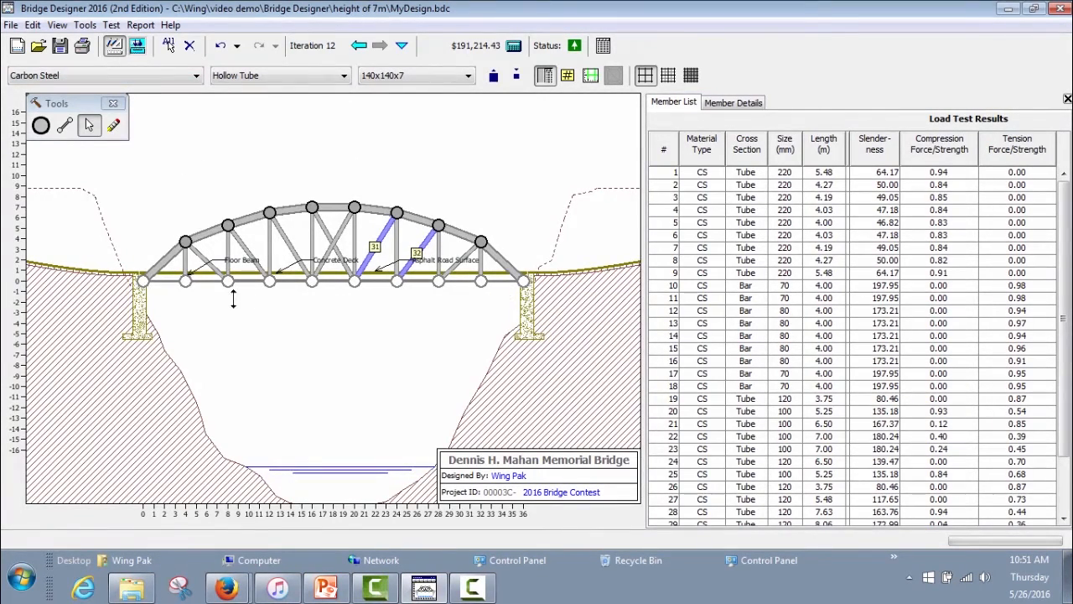
pyautogui.click(113, 77)
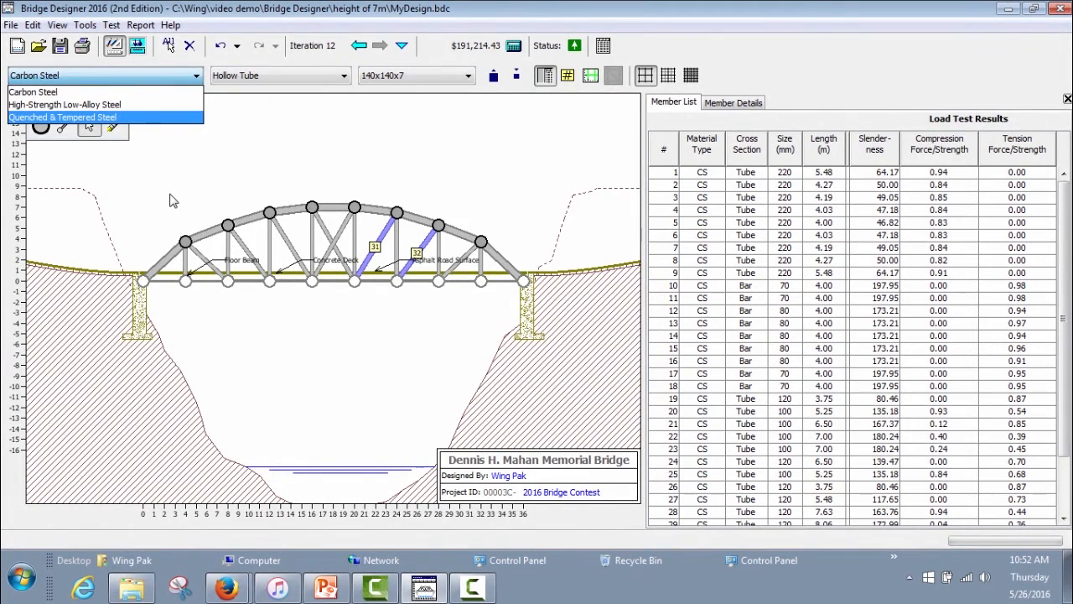
pyautogui.click(12, 25)
# Save the changes to the current bridge design and reopen MyDesign.bdc from the "height of 7m" folder.
pyautogui.click(12, 24)
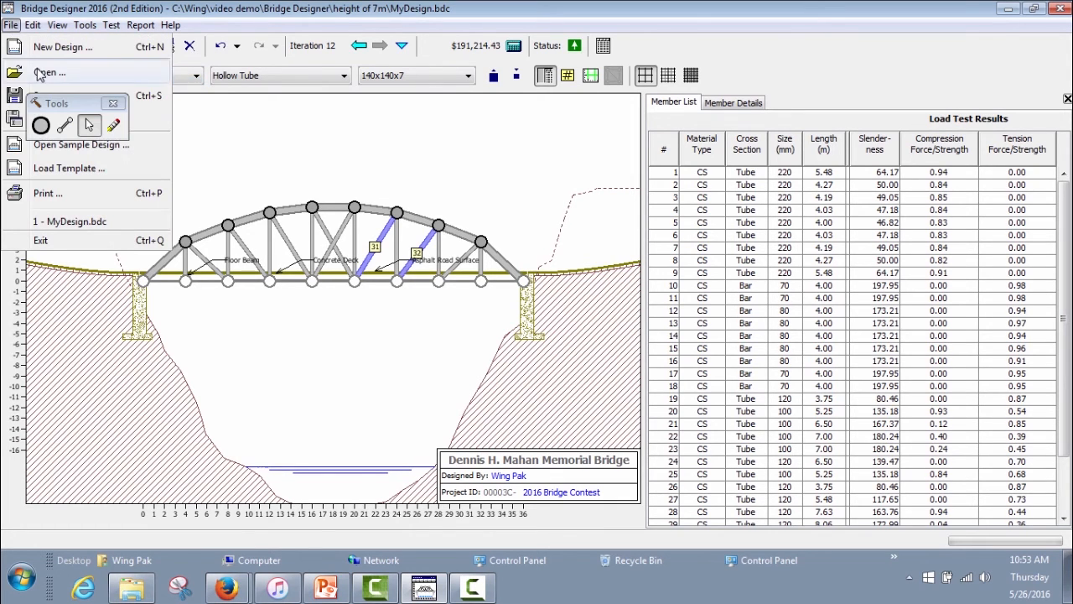
pyautogui.click(39, 74)
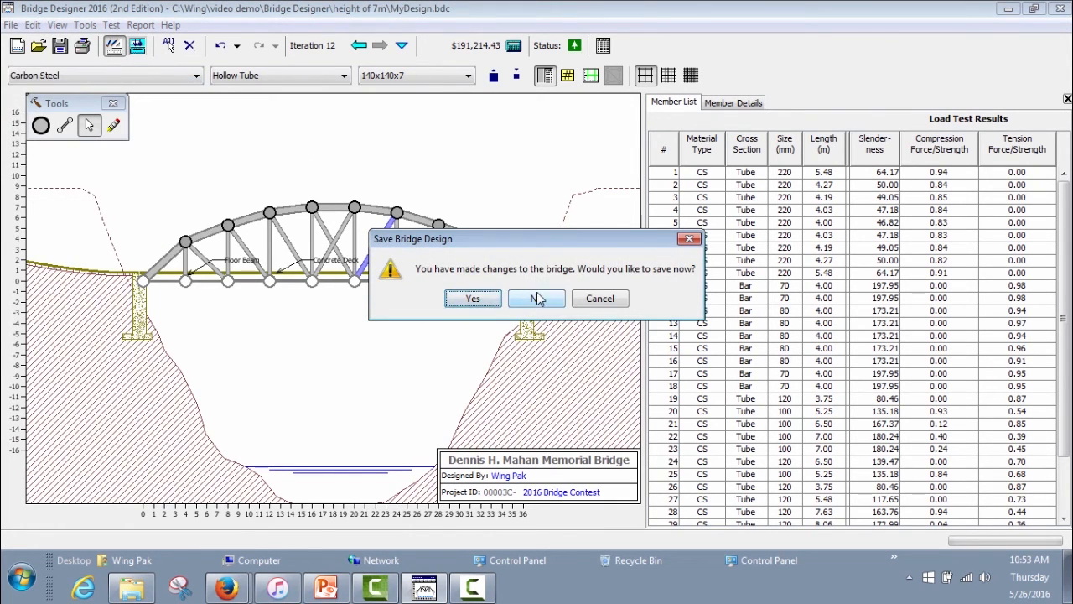
pyautogui.click(473, 299)
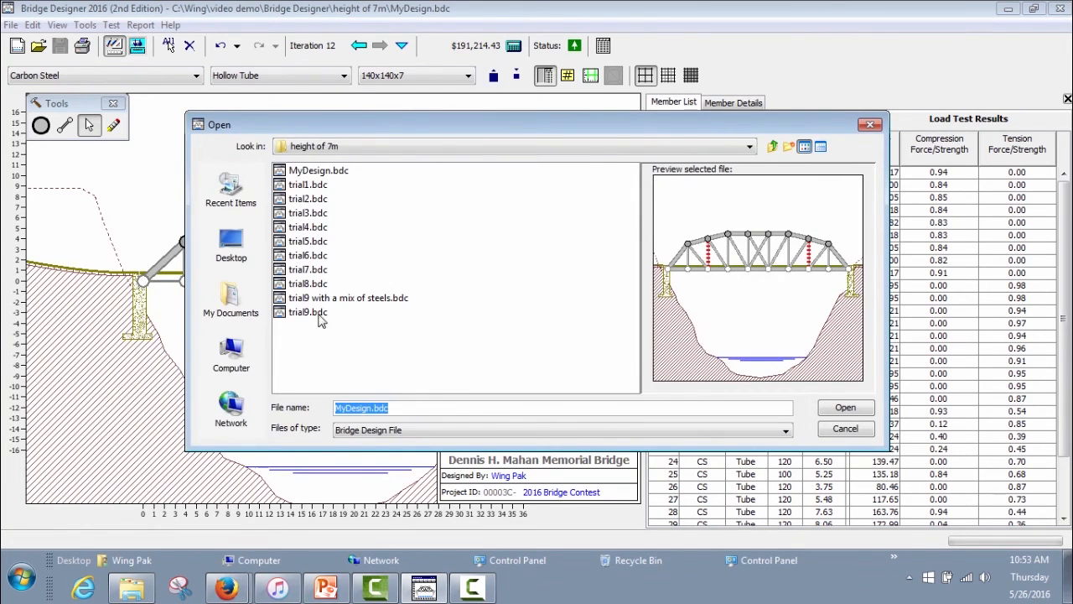
pyautogui.click(317, 172)
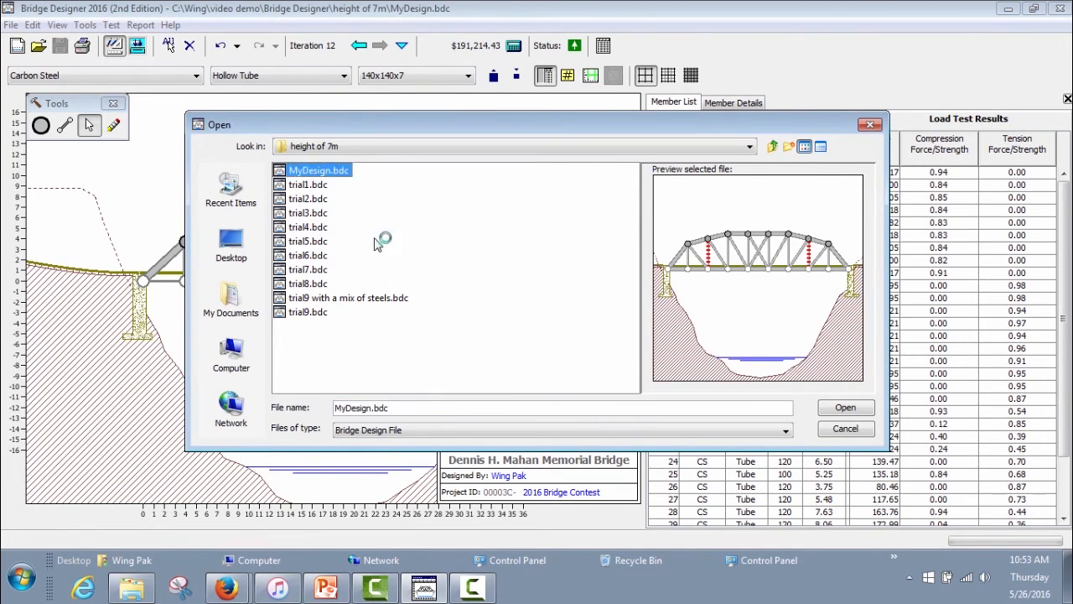
pyautogui.click(841, 410)
# Open trial1.bdc from the "height of 10m" folder within Bridge Designer and run its load test.
pyautogui.click(12, 25)
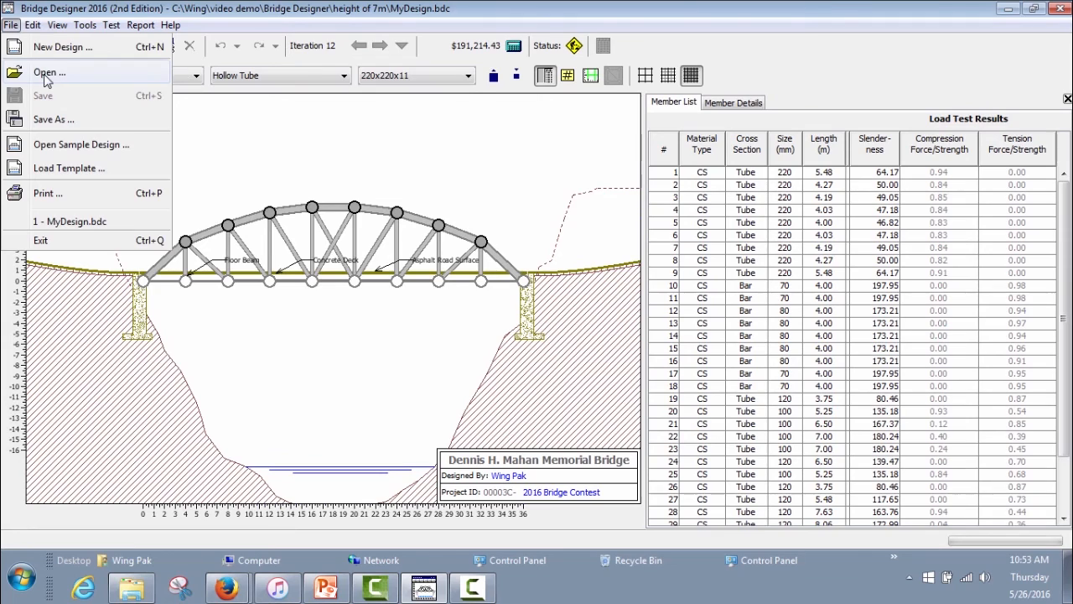
pyautogui.click(70, 81)
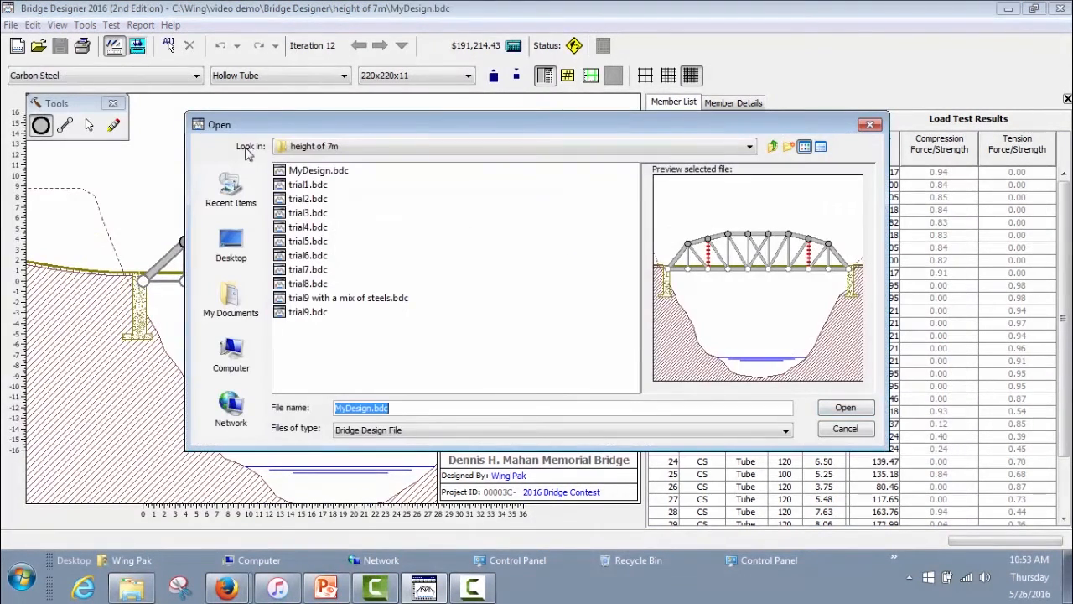
pyautogui.click(712, 148)
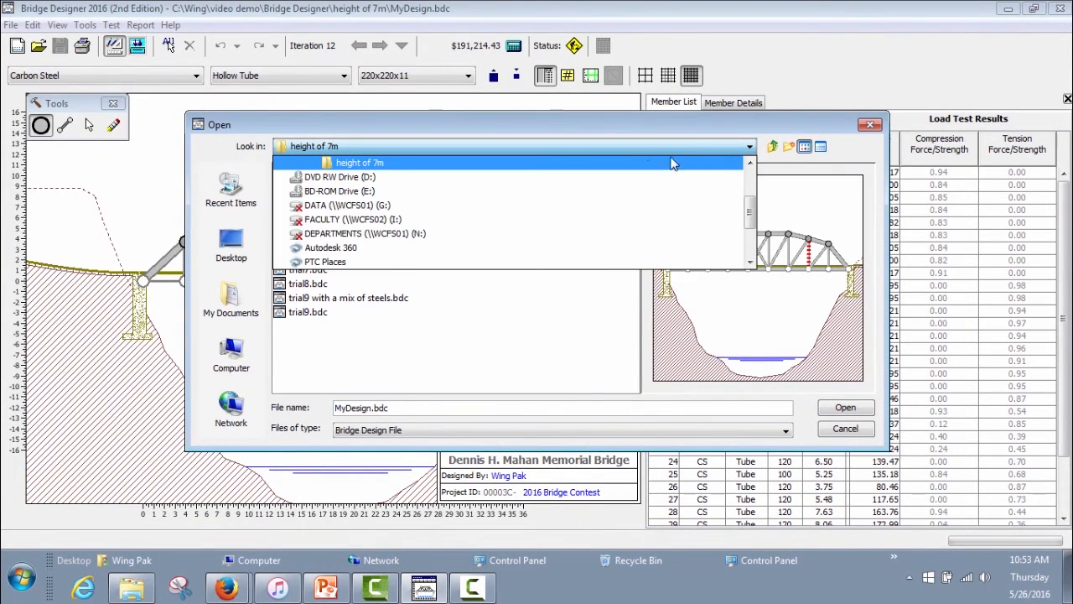
pyautogui.scroll(2, 658, 201)
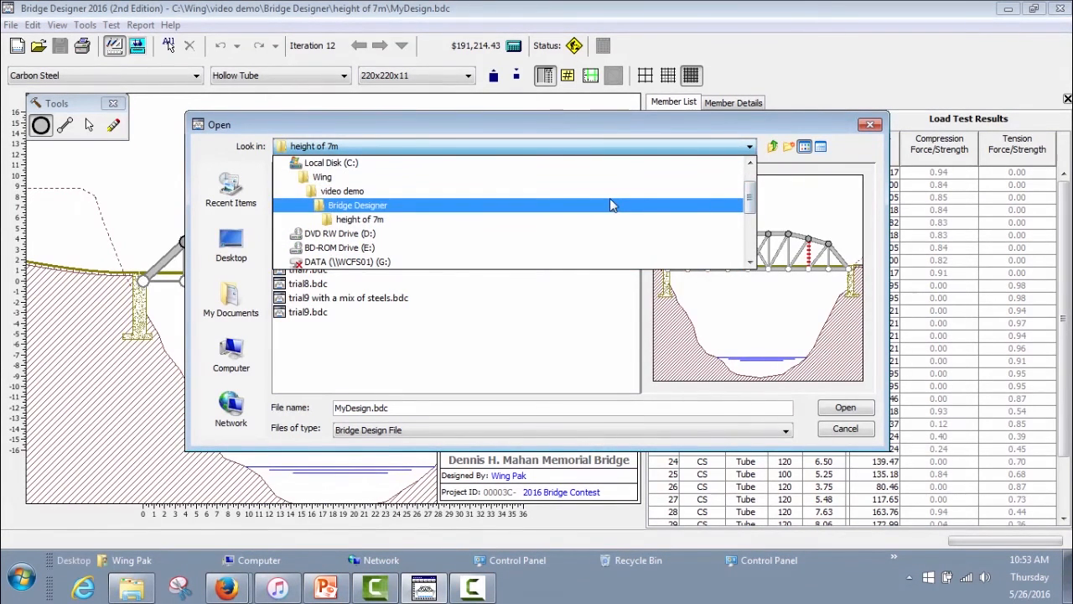
pyautogui.click(610, 204)
pyautogui.click(339, 185)
pyautogui.doubleClick(340, 185)
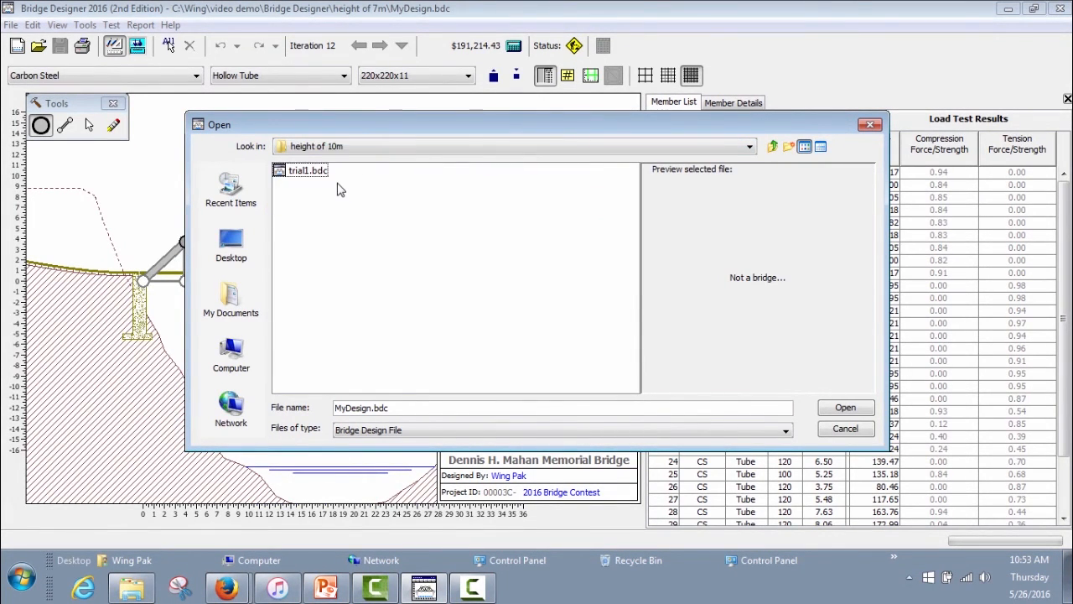
pyautogui.click(312, 171)
pyautogui.click(847, 407)
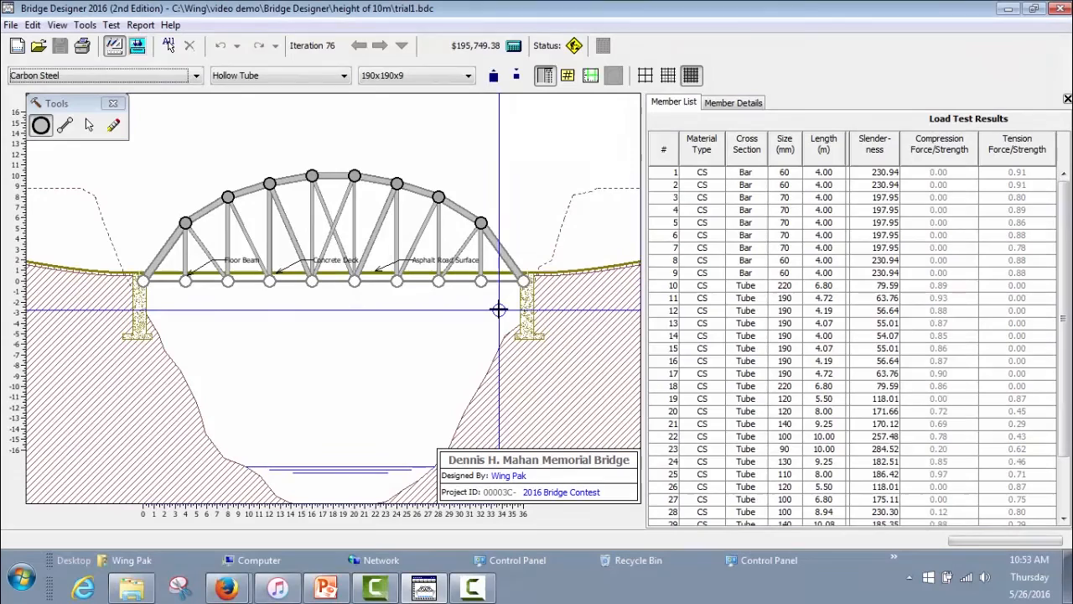
pyautogui.click(138, 47)
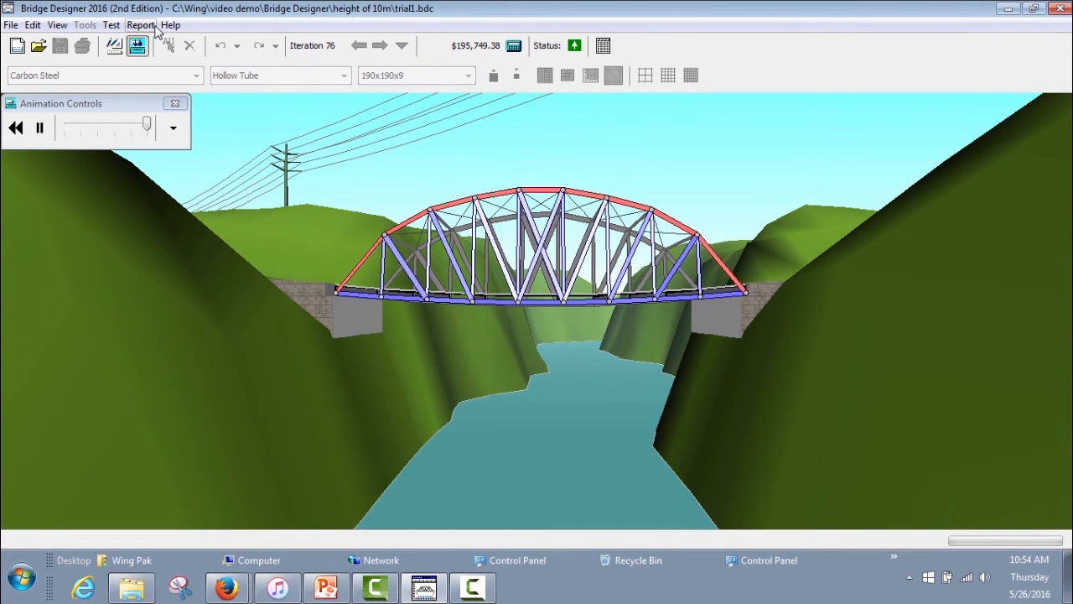
# Open trial1.bdc from the "height of 4m" folder within Bridge Designer and run its load test.
pyautogui.click(11, 24)
pyautogui.click(42, 72)
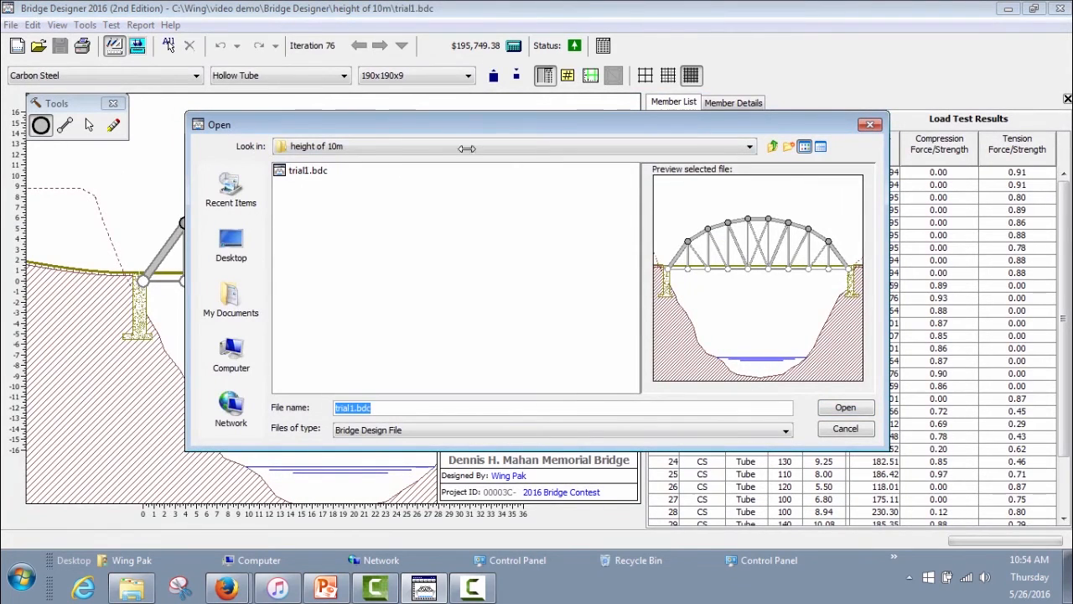
pyautogui.click(714, 148)
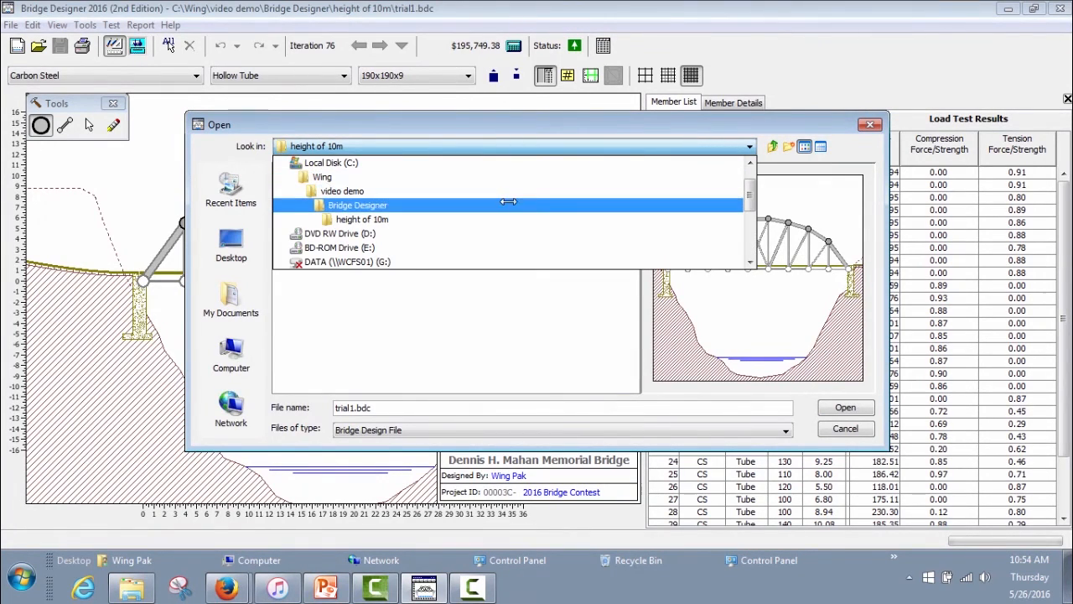
pyautogui.click(507, 202)
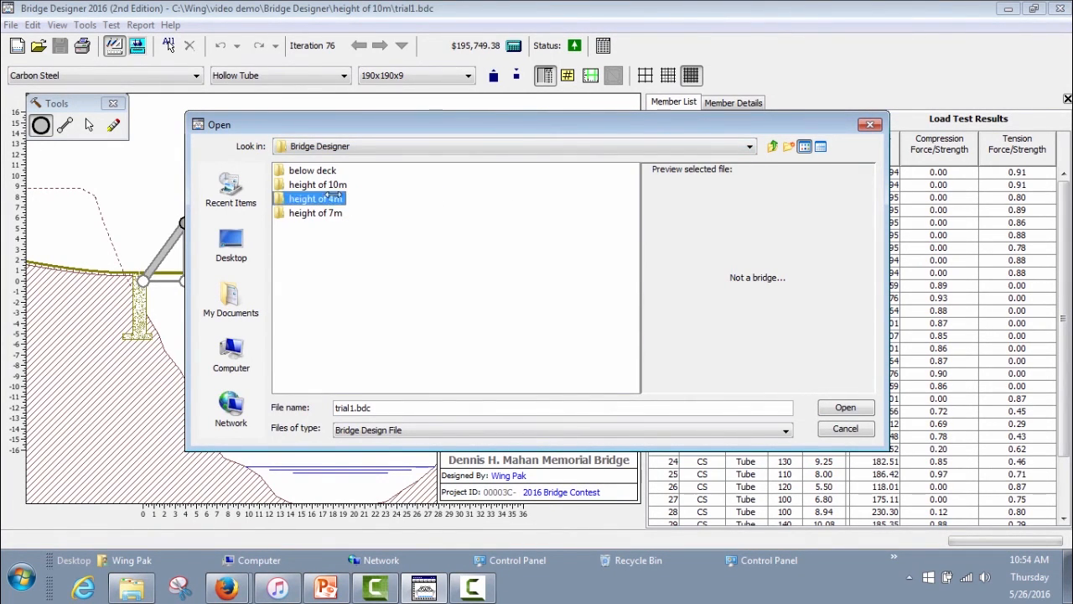
pyautogui.doubleClick(317, 199)
pyautogui.click(302, 169)
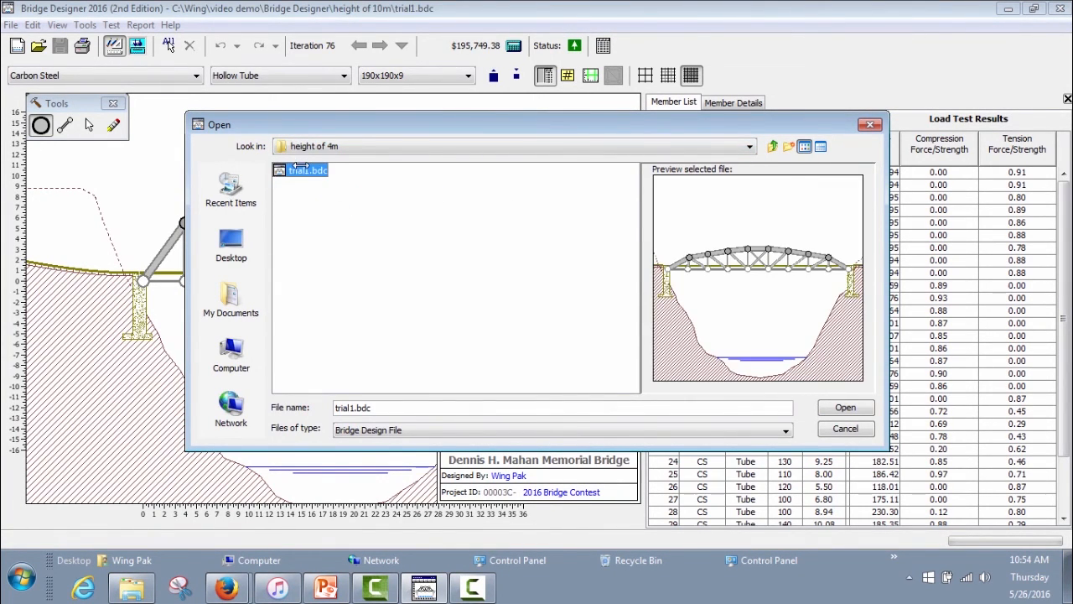
pyautogui.click(849, 407)
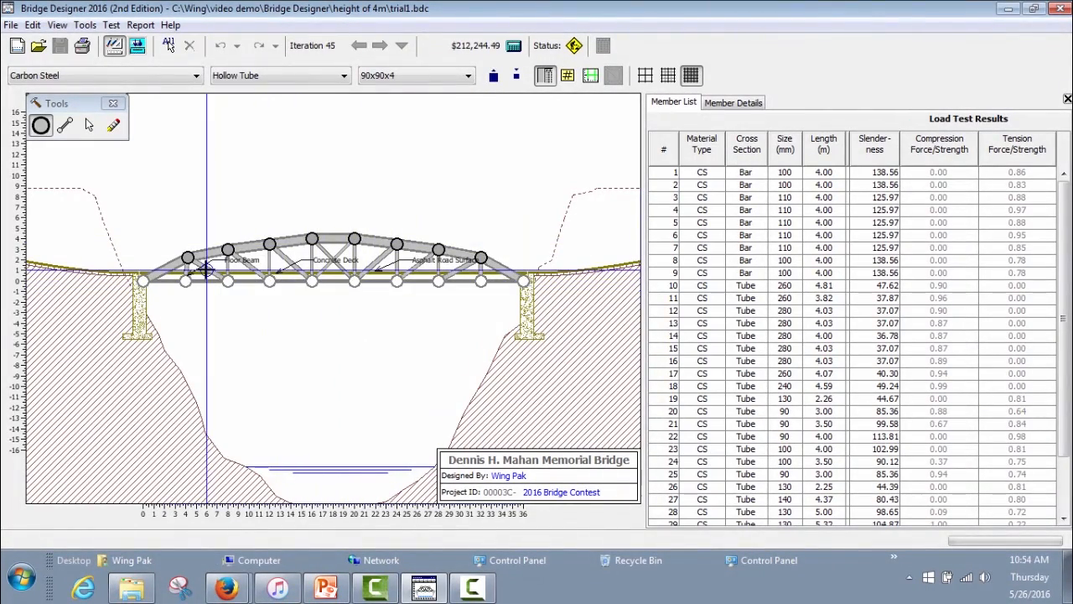
pyautogui.click(137, 45)
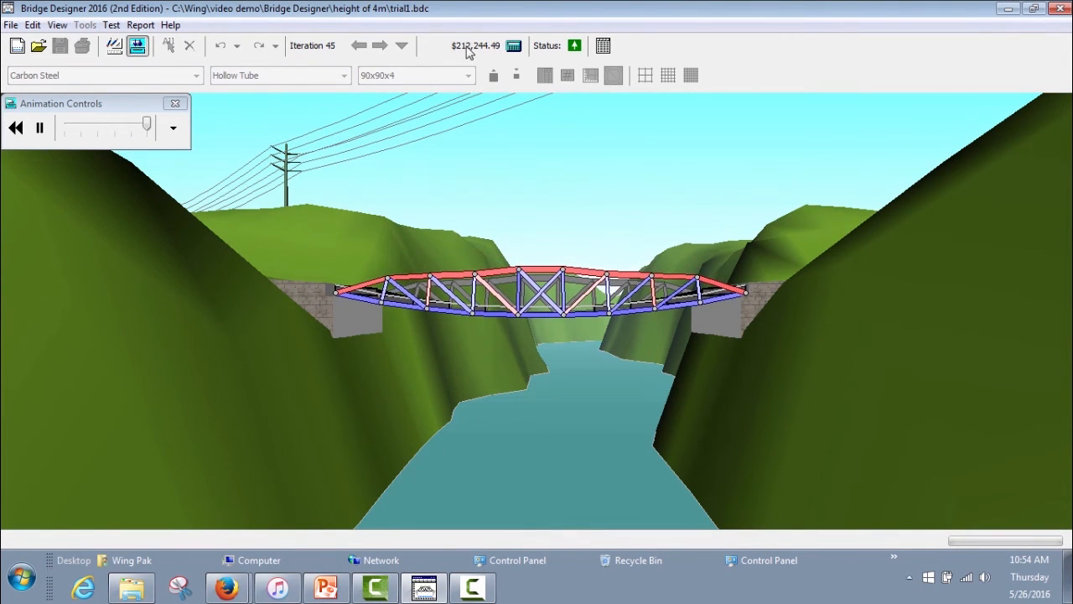